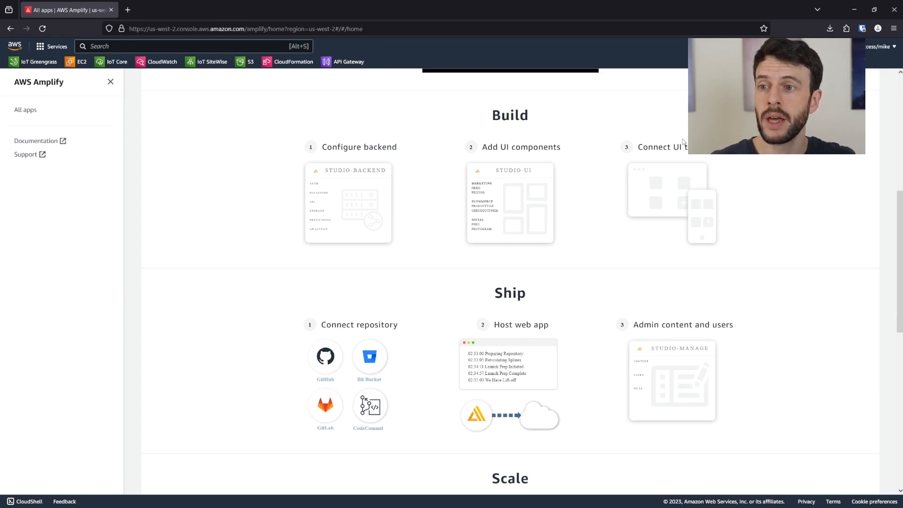
- Scroll through the Amplify Console home page's Build, Ship, Scale and Get started sections
scroll(736, 170, "down", 1)
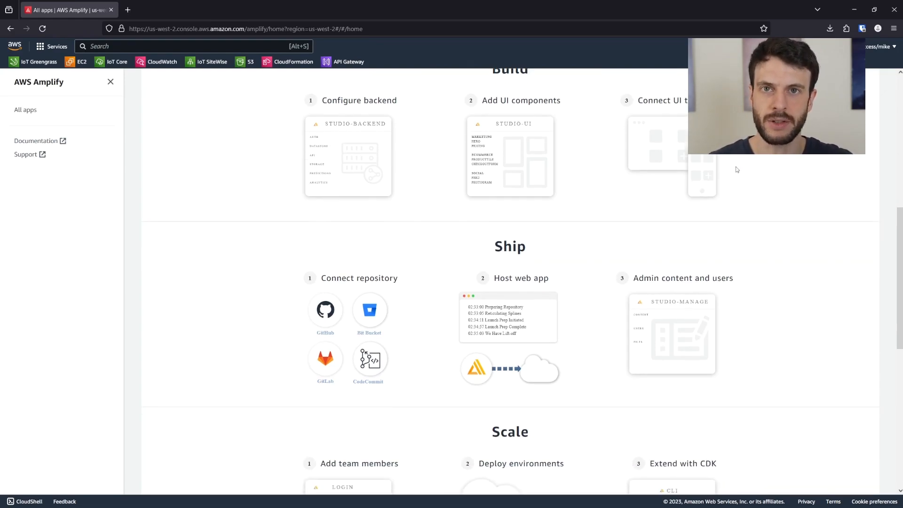
scroll(668, 213, "down", 1)
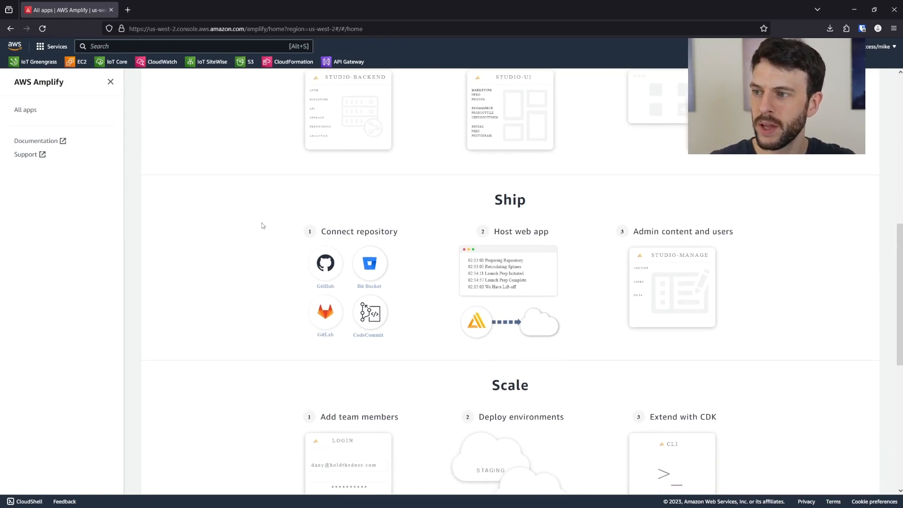
scroll(264, 221, "down", 1)
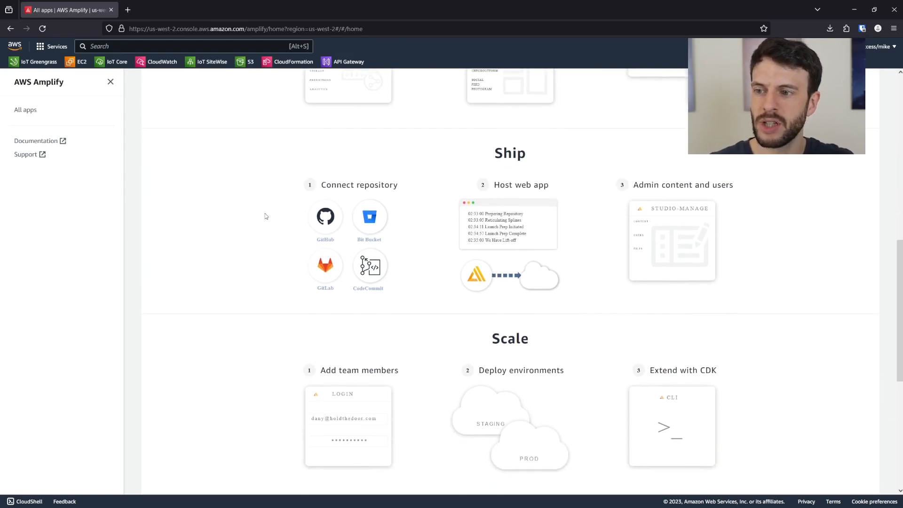
scroll(271, 216, "down", 3)
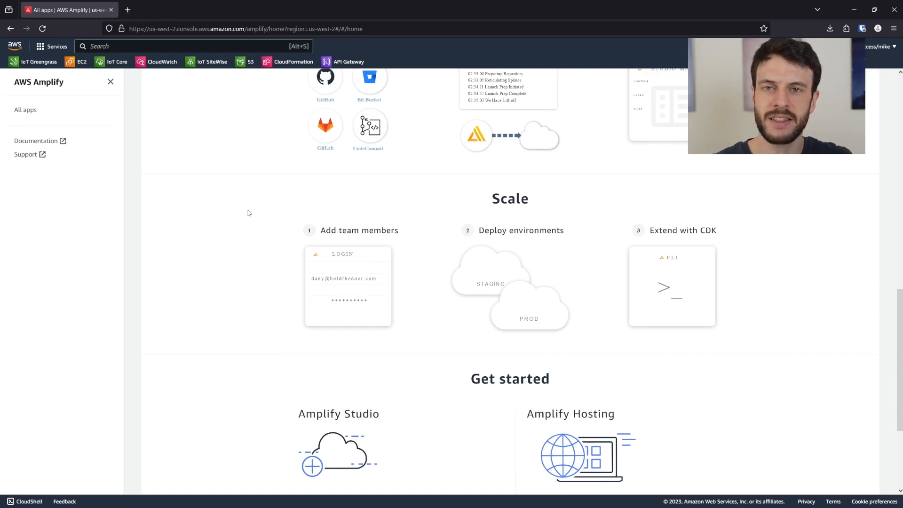
scroll(247, 210, "down", 1)
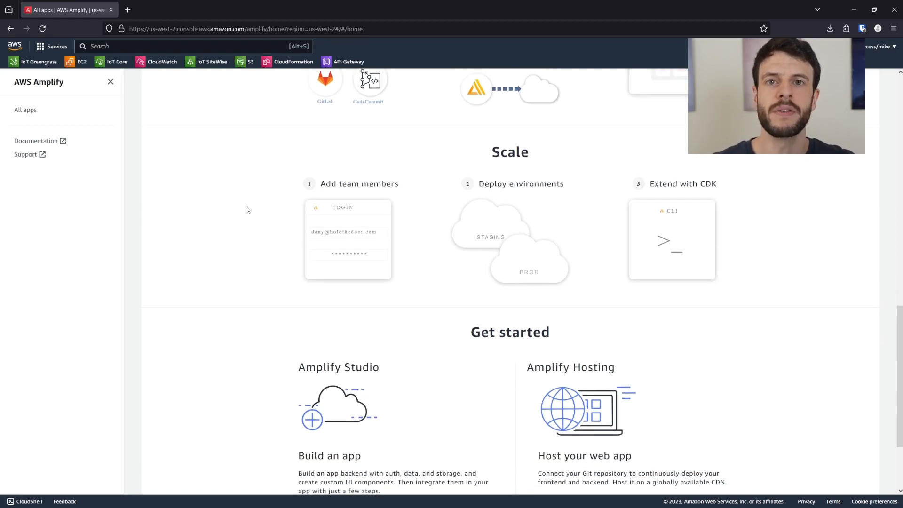
scroll(256, 205, "down", 1)
scroll(258, 202, "down", 1)
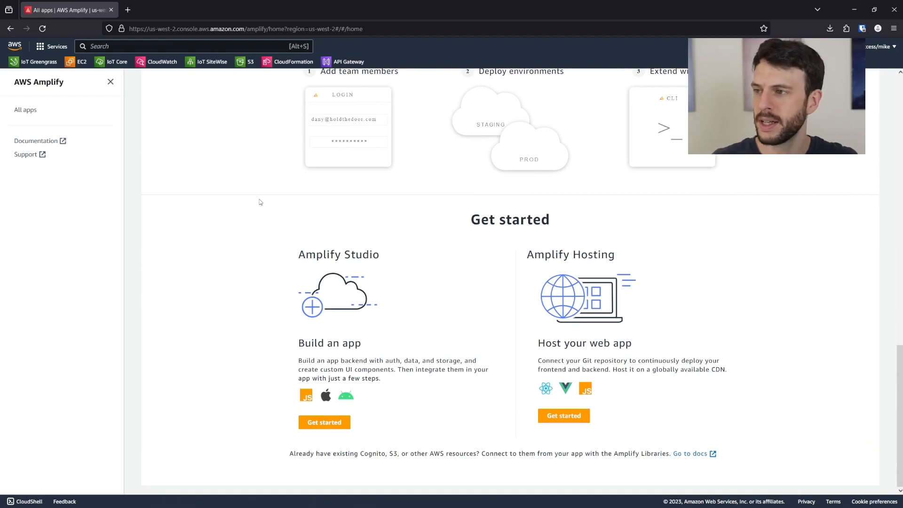
scroll(258, 200, "up", 15)
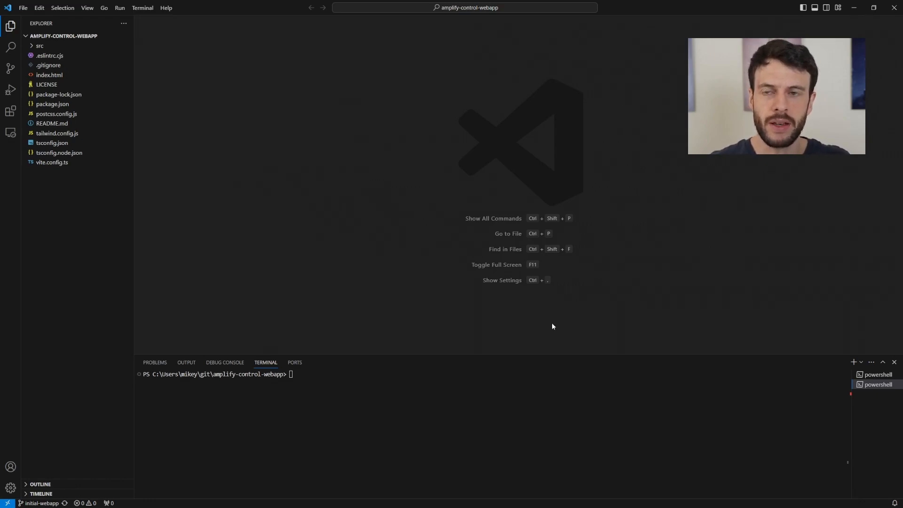
- Check npm 10.1.0, Node v20.9.0 and the AWS identity via aws sts get-caller-identity
left_click(416, 409)
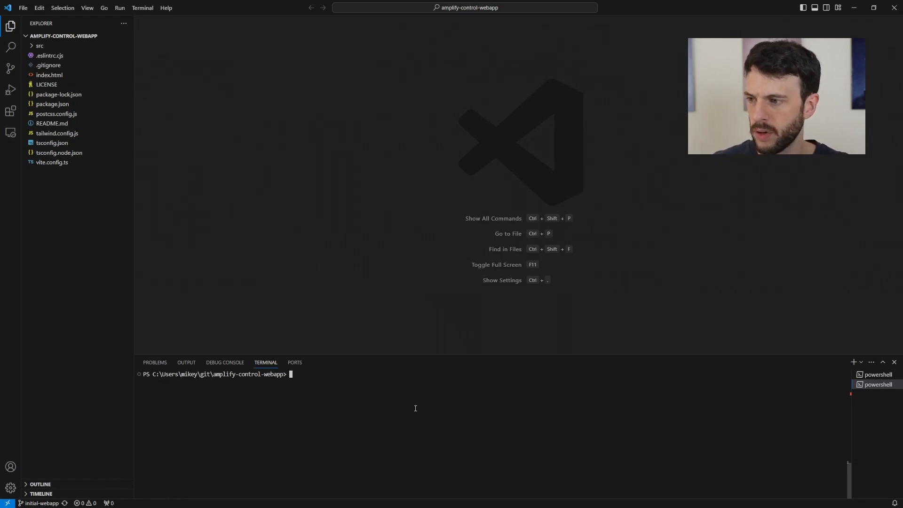
type("npm")
key("BackSpace")
key("BackSpace")
key("BackSpace")
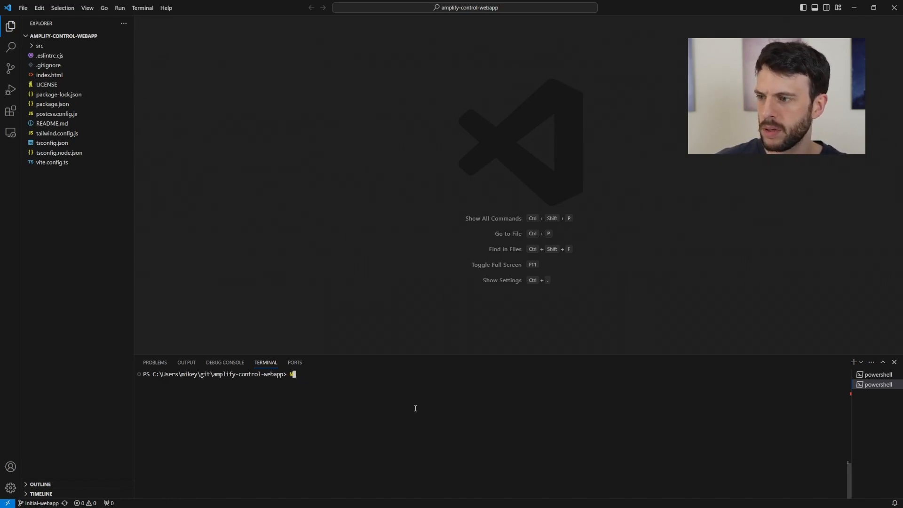
type("npm --version")
key("Return")
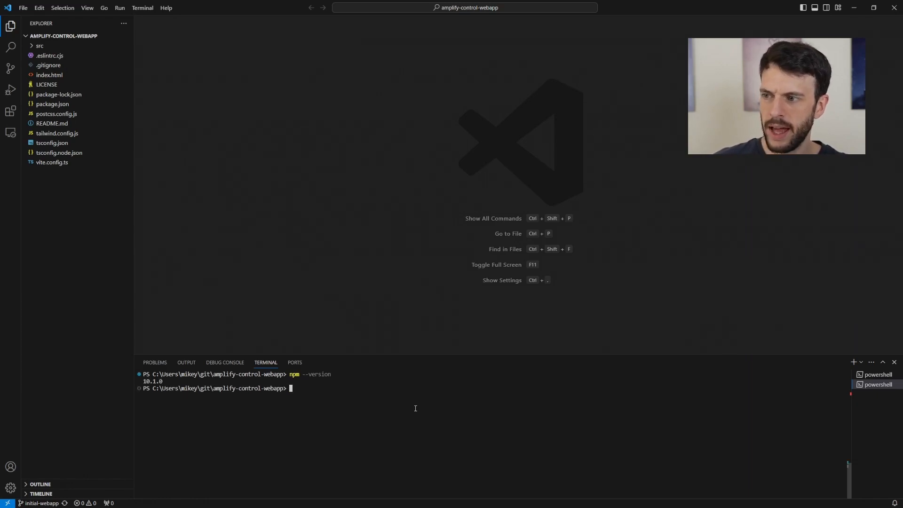
type("node --version")
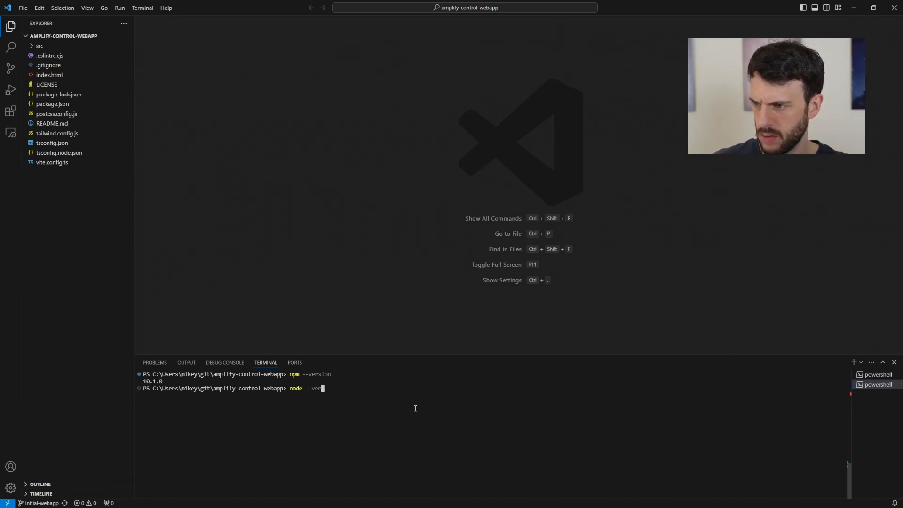
key("Return")
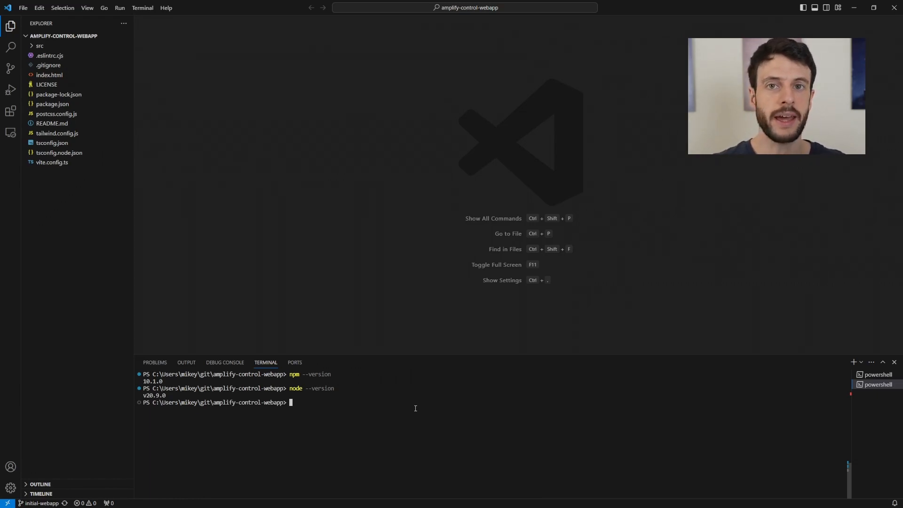
type("aws sts ge")
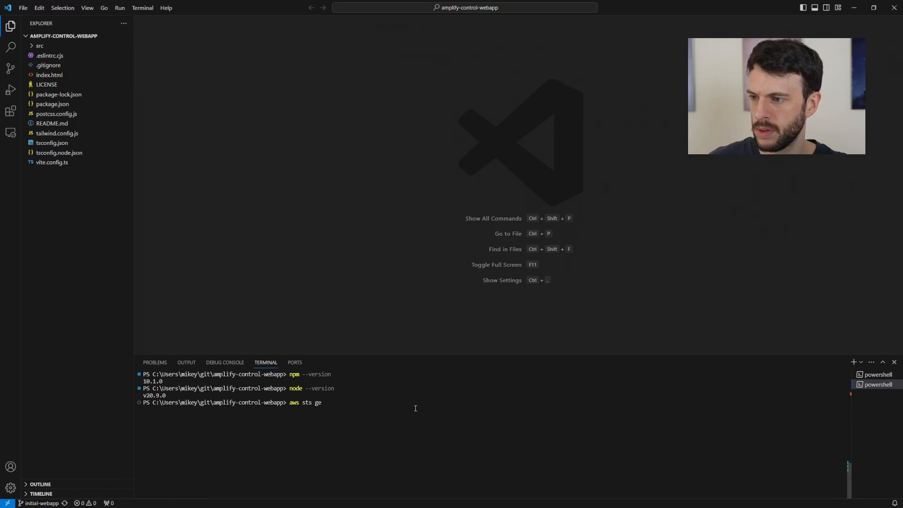
type("t-caller-identity")
key("Return")
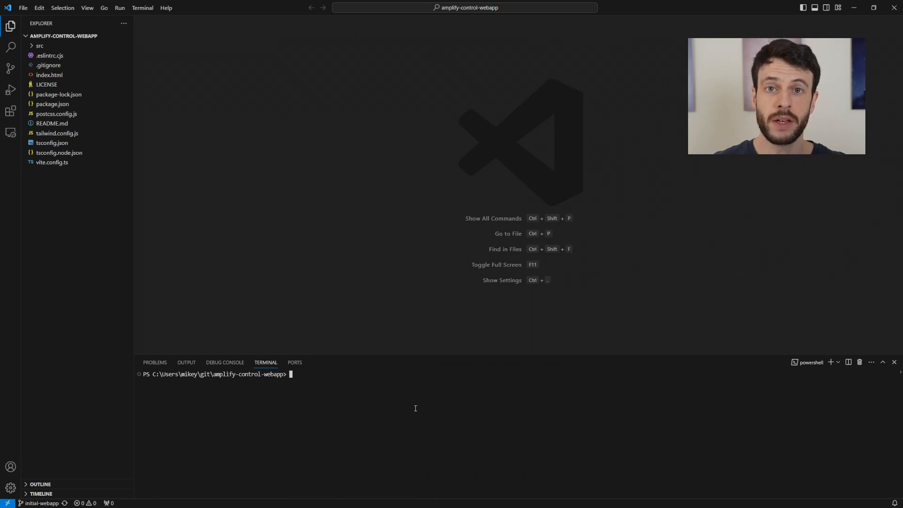
type("npm ")
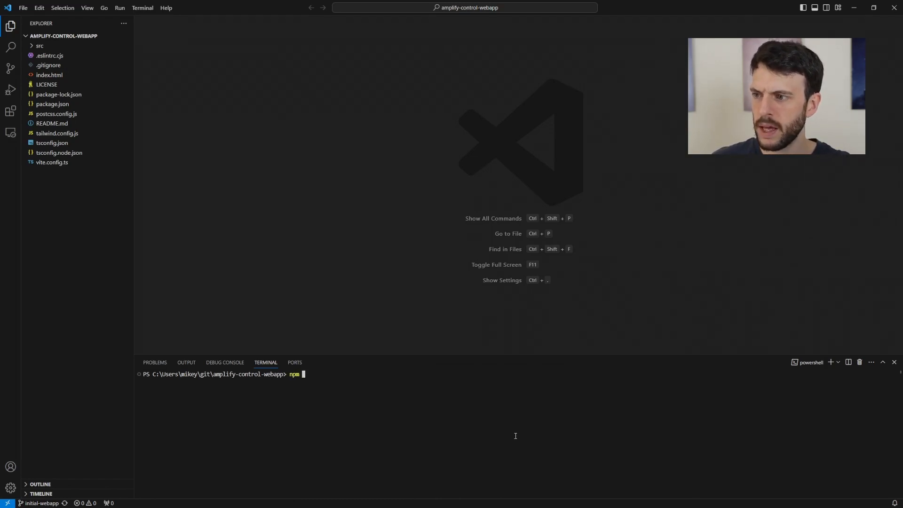
type("install -g")
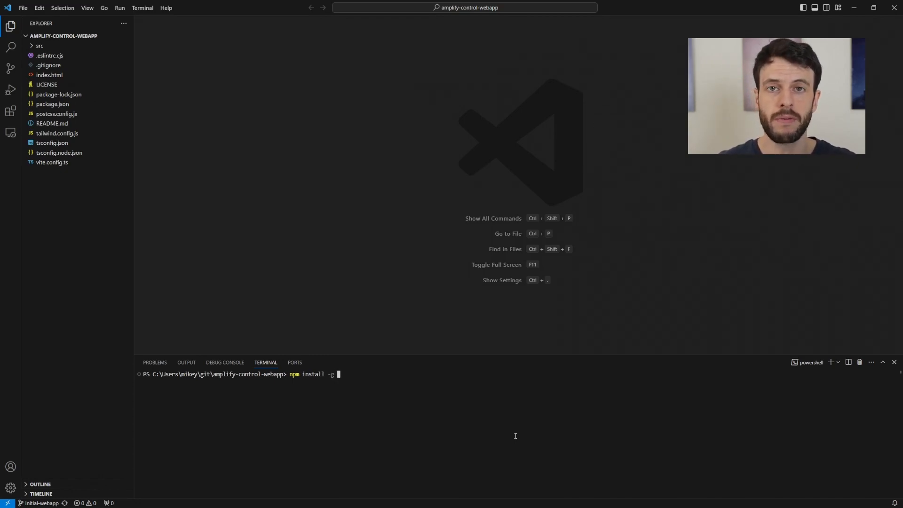
type("@aws-amplify/cli")
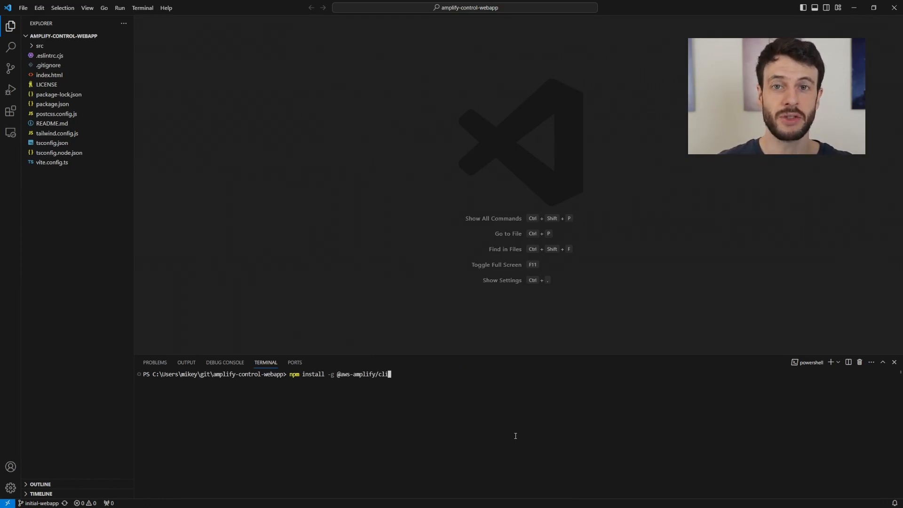
key("Return")
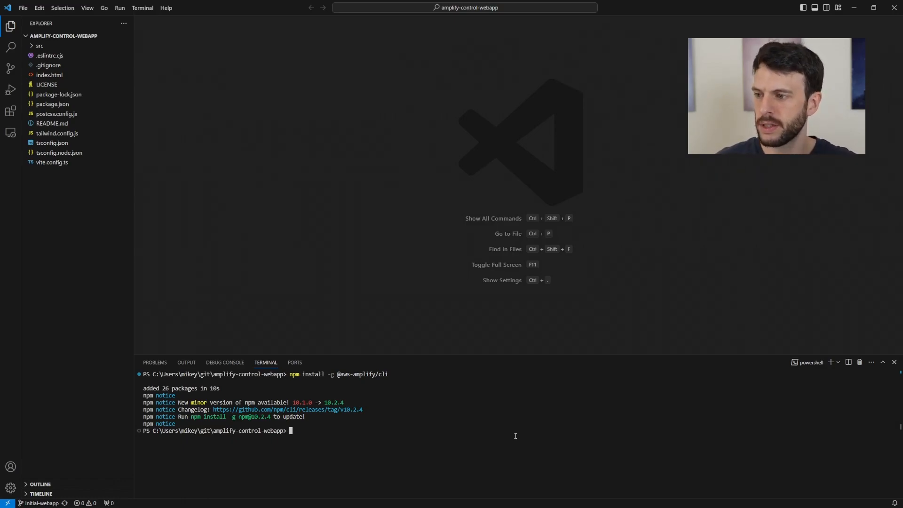
type("amplify build")
key("Return")
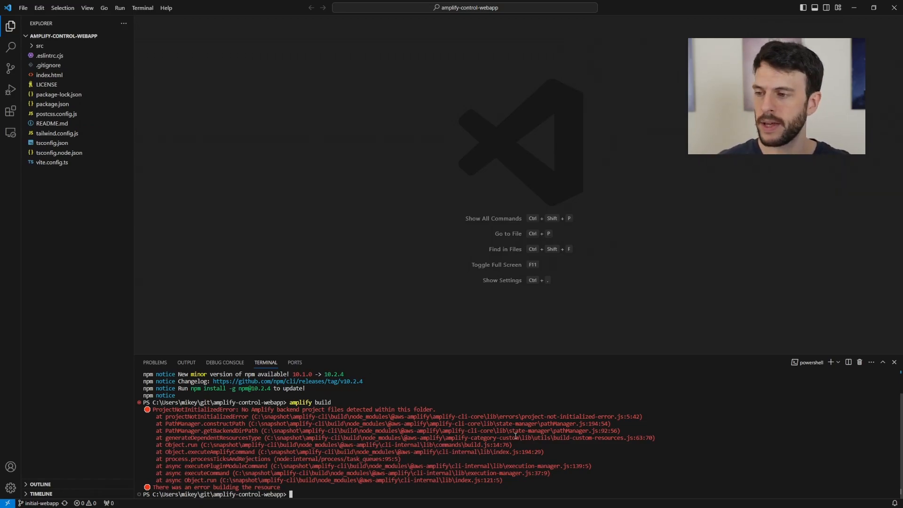
- Run npm i to add 1352 packages and review the dependencies in package.json
type("npm i")
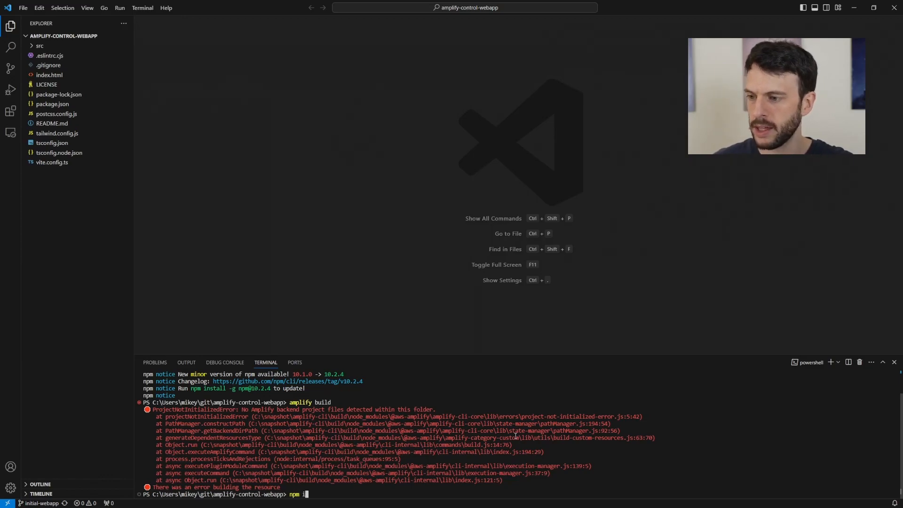
key("Return")
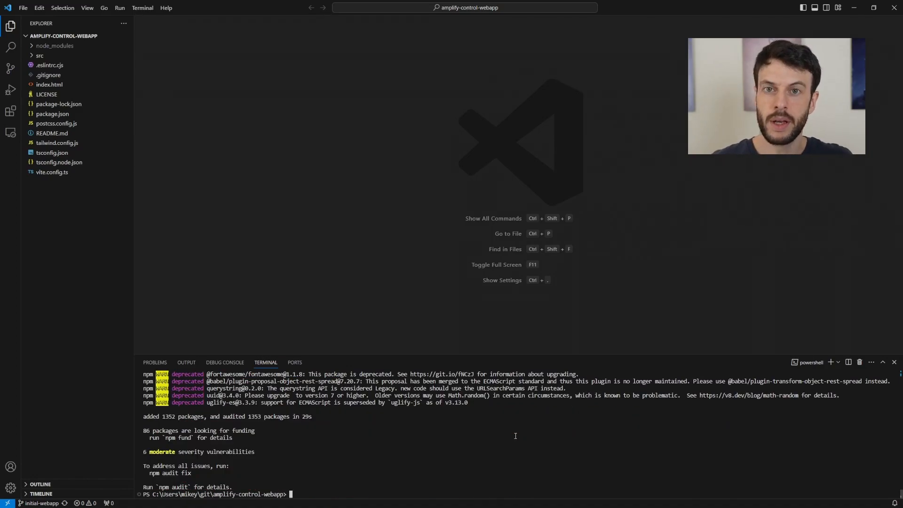
left_click(49, 113)
left_click_drag(226, 195, 171, 145)
left_click(206, 197)
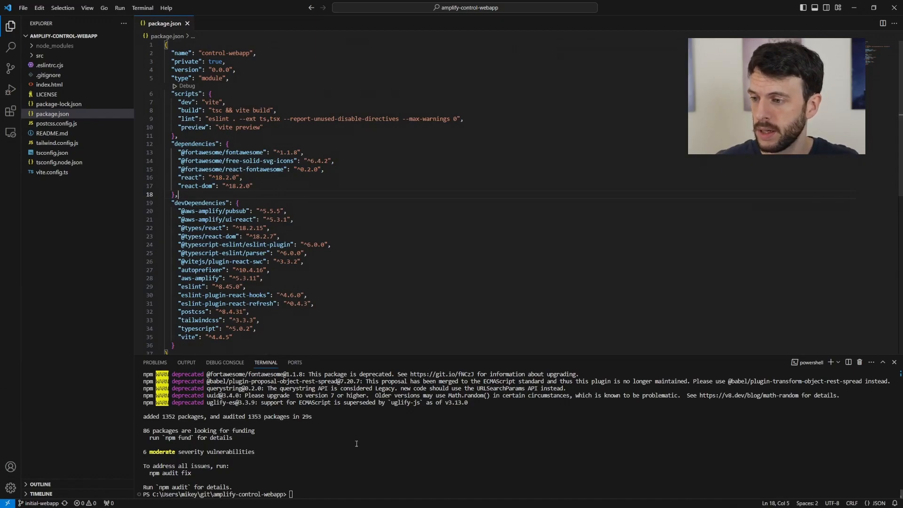
left_click(187, 23)
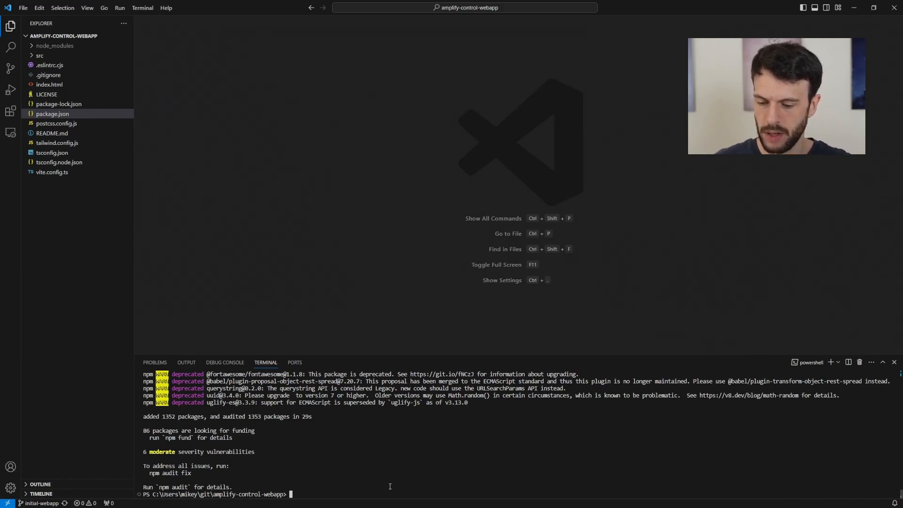
- Start amplify init and accept the default project name amplifycontrolwebapp
type("amplify init")
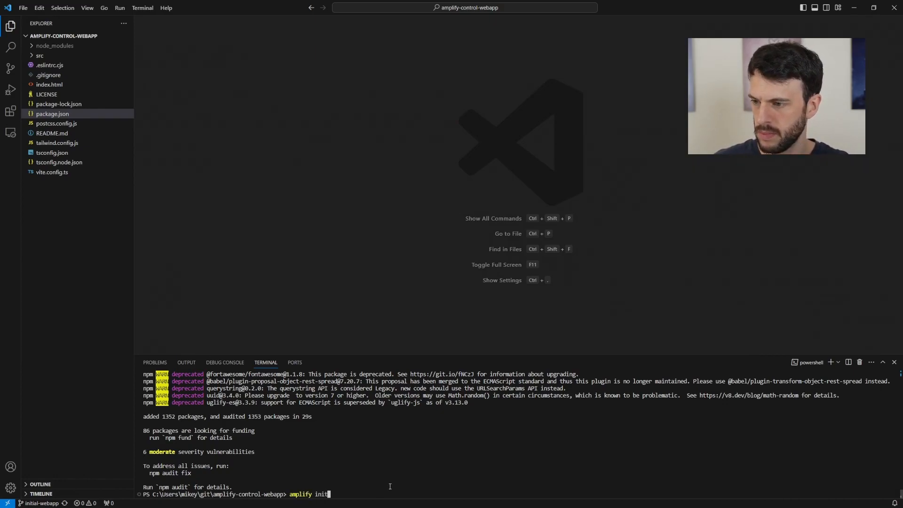
key("Return")
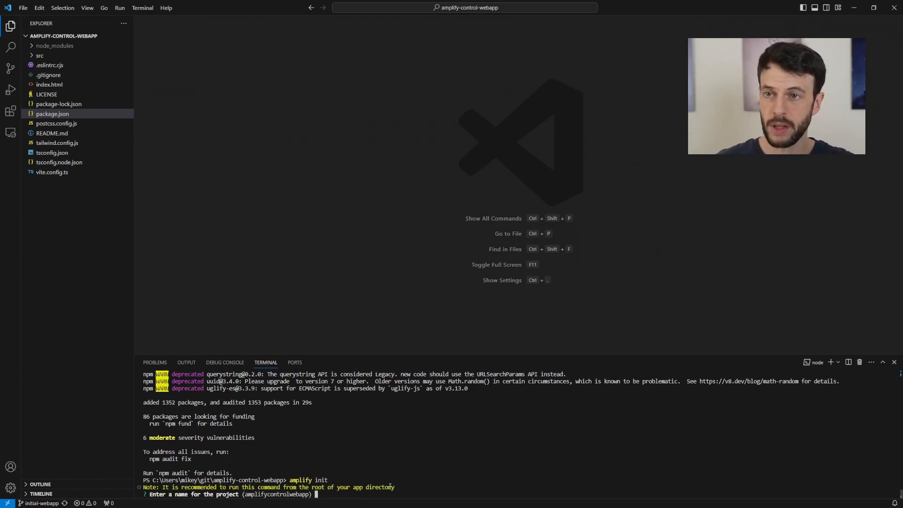
key("Return")
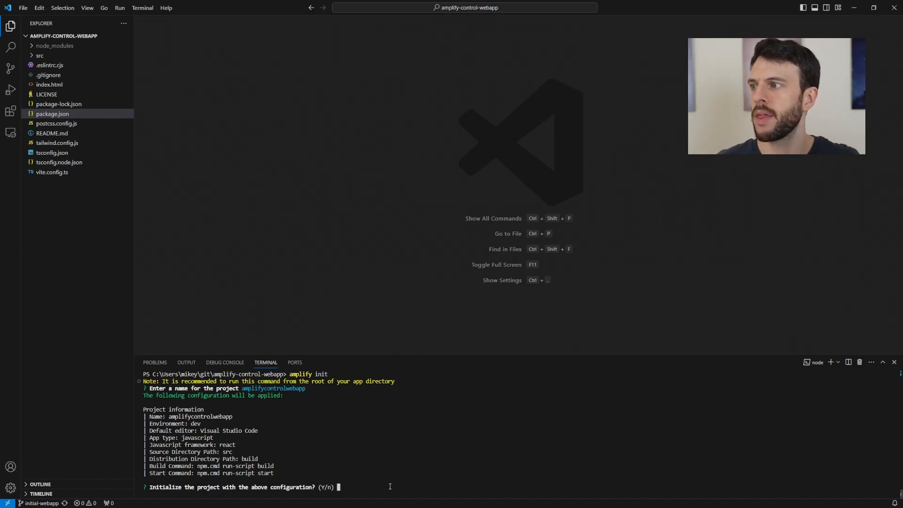
- Compare the proposed build and start commands against package.json's dev and build scripts
left_click(52, 115)
double_click(52, 116)
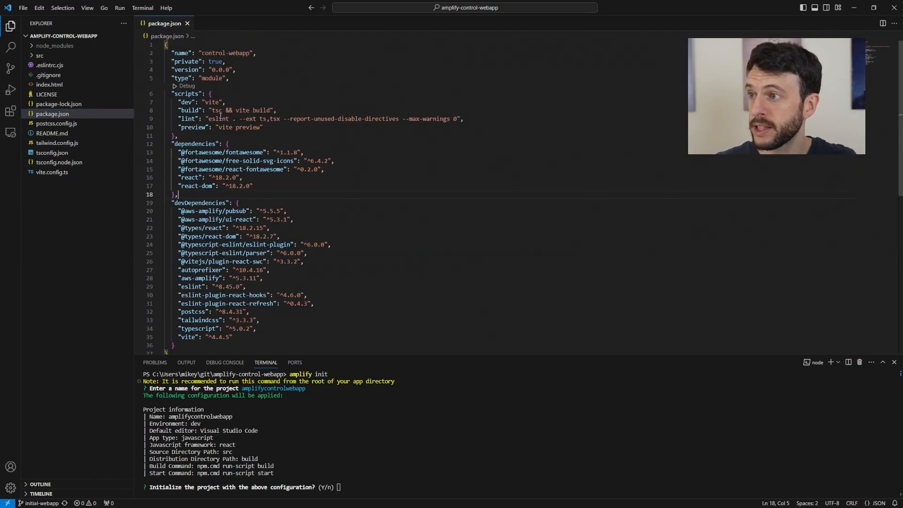
double_click(188, 102)
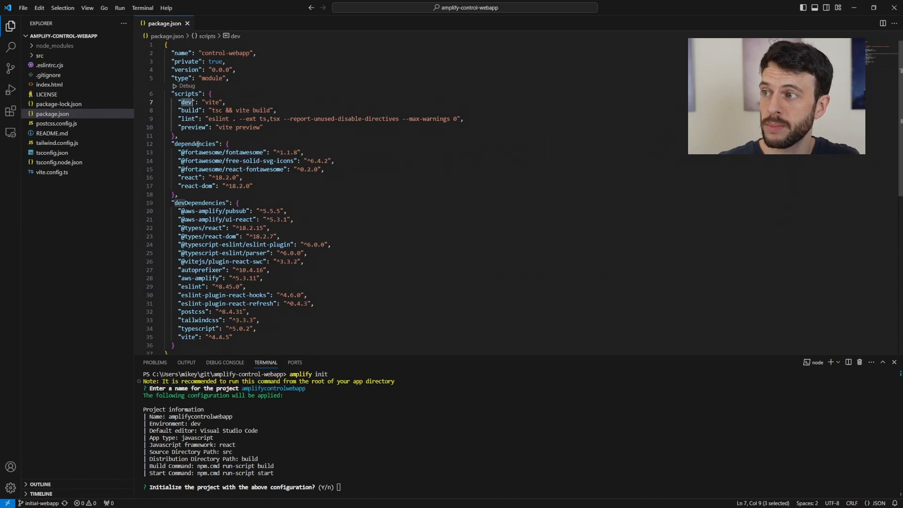
double_click(190, 110)
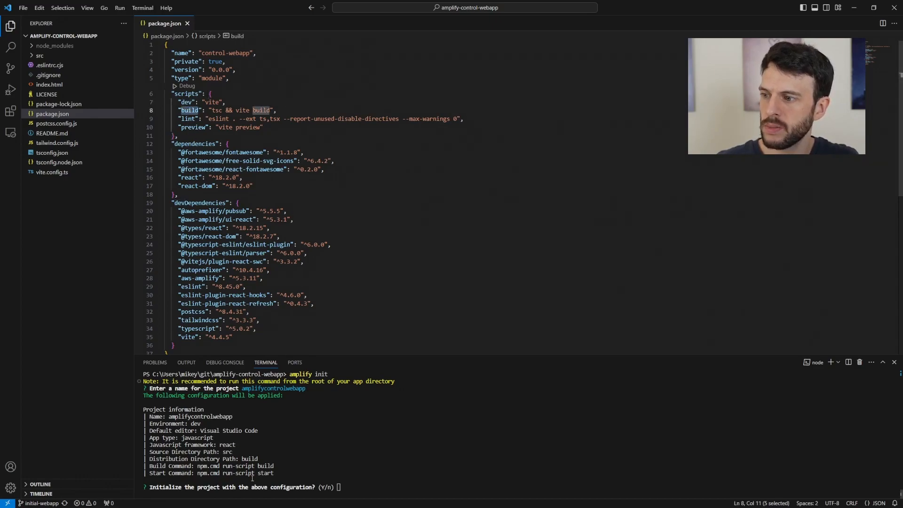
double_click(258, 466)
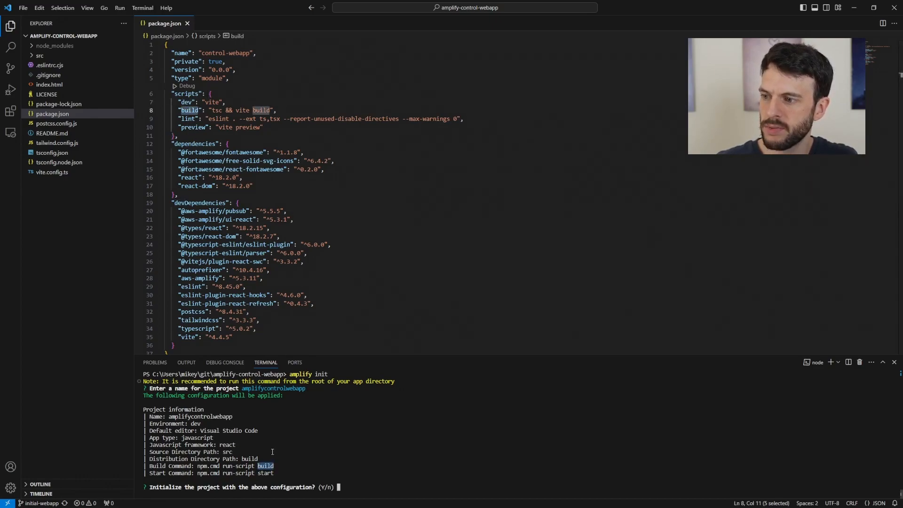
double_click(187, 102)
double_click(263, 473)
left_click_drag(388, 261, 387, 272)
left_click(430, 295)
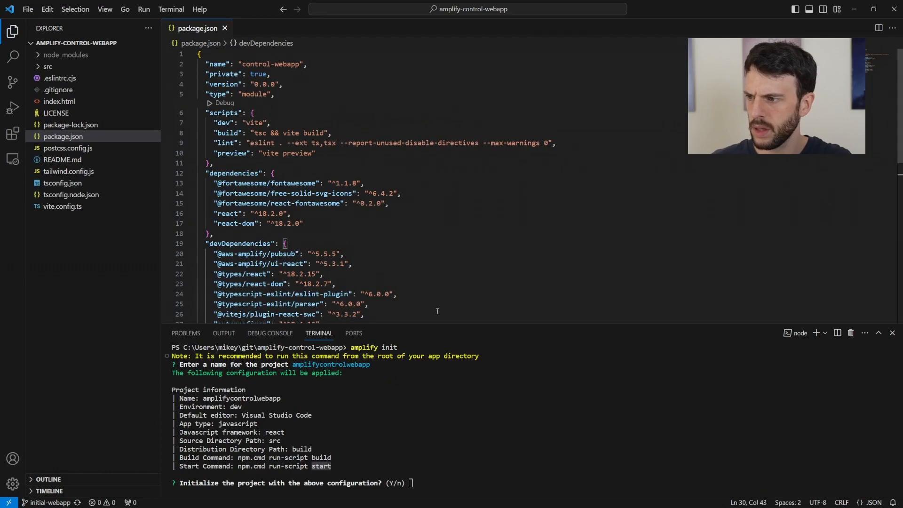
left_click(252, 238)
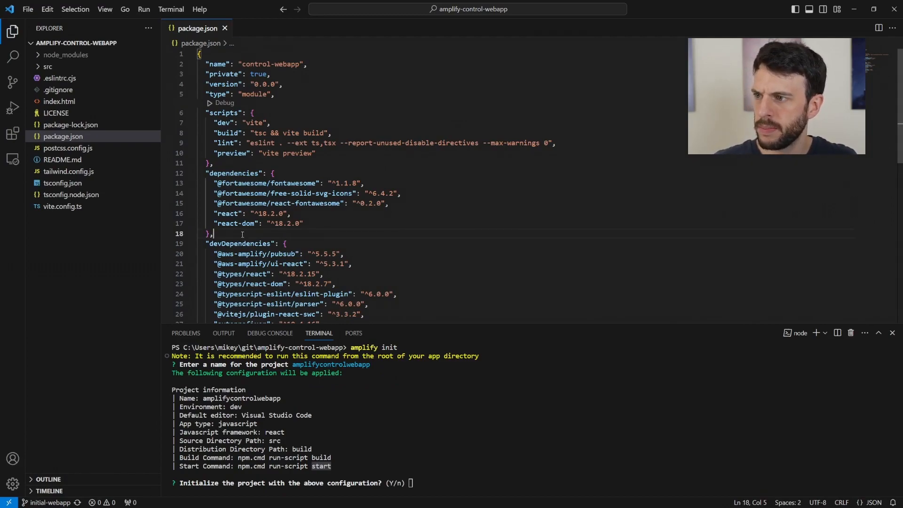
left_click(508, 438)
- Decline the proposed configuration and accept environment dev, VS Code editor, javascript and react
type("n")
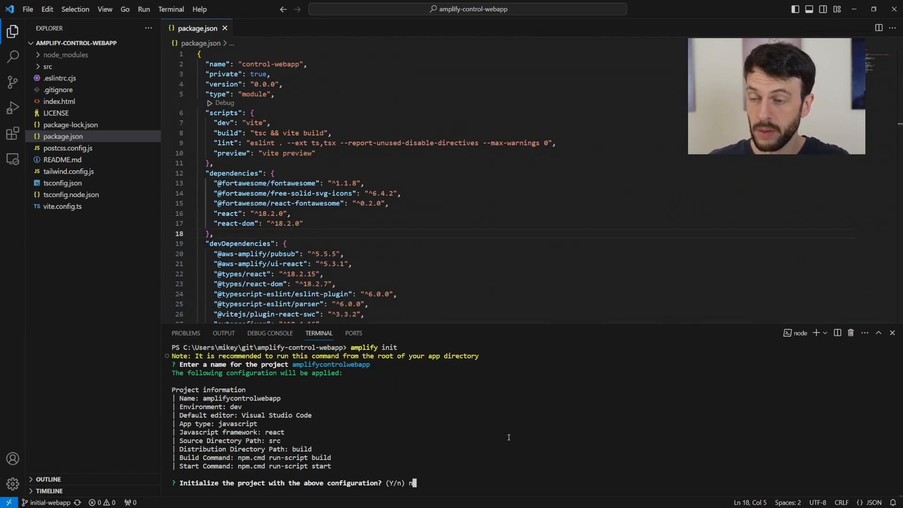
key("Return")
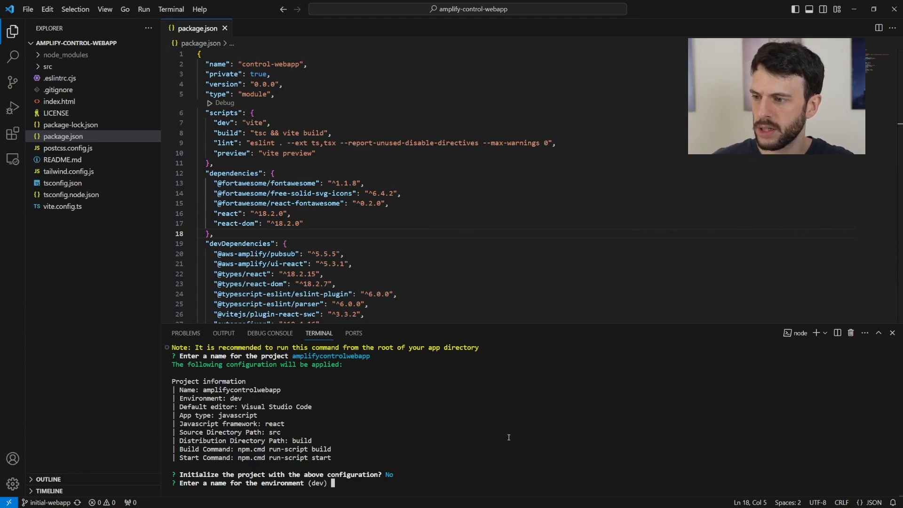
key("Return")
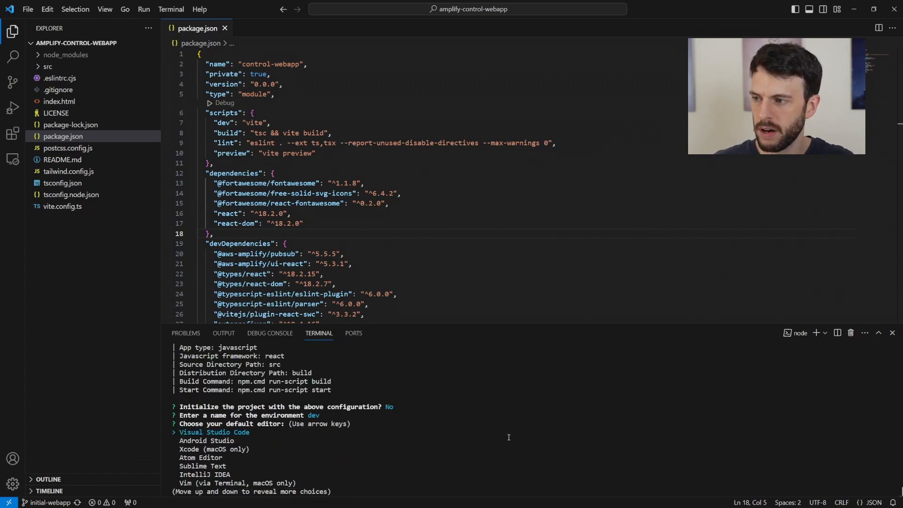
key("Return")
key("Return")
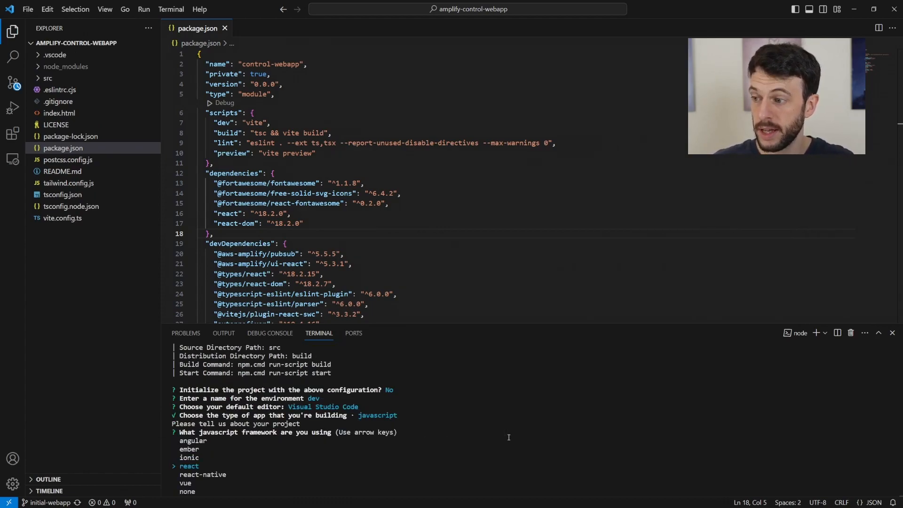
key("Return")
key("Return")
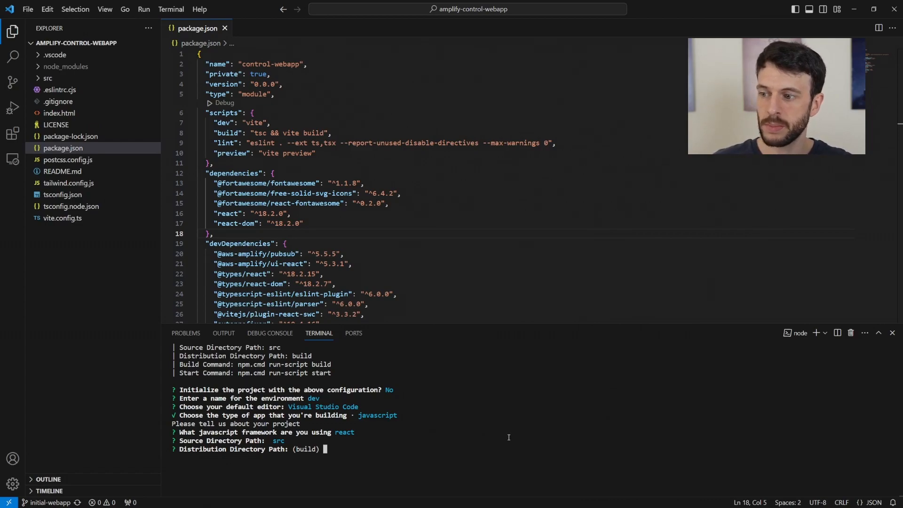
- Set distribution directory dist, default build command, start command dev, and authenticate with an AWS profile
type("st")
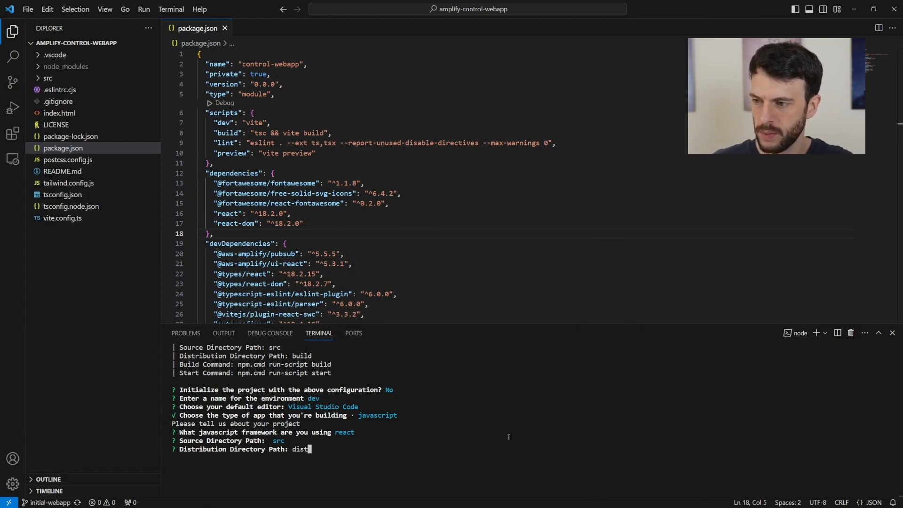
key("Return")
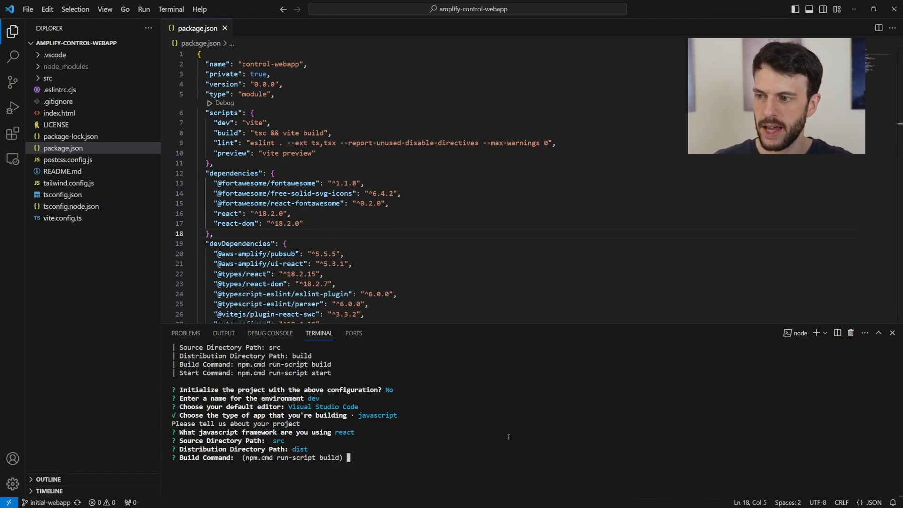
key("Return")
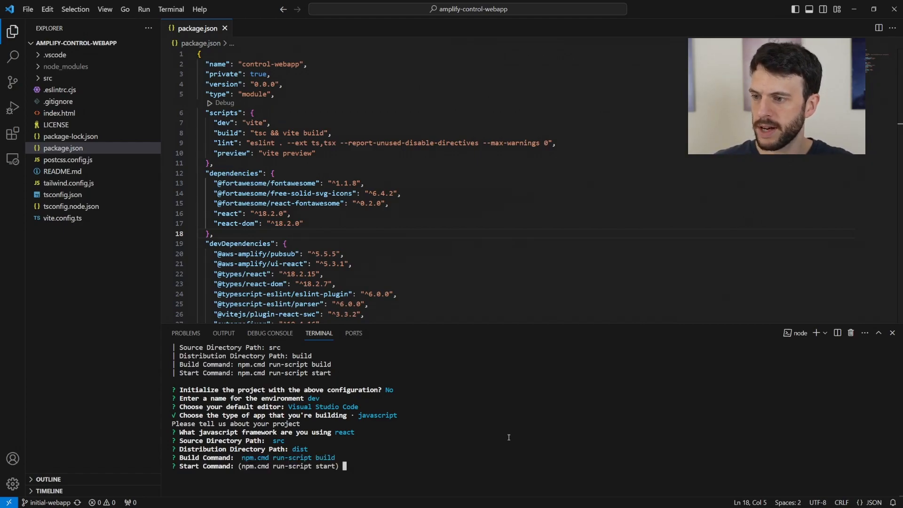
type("dev")
key("Return")
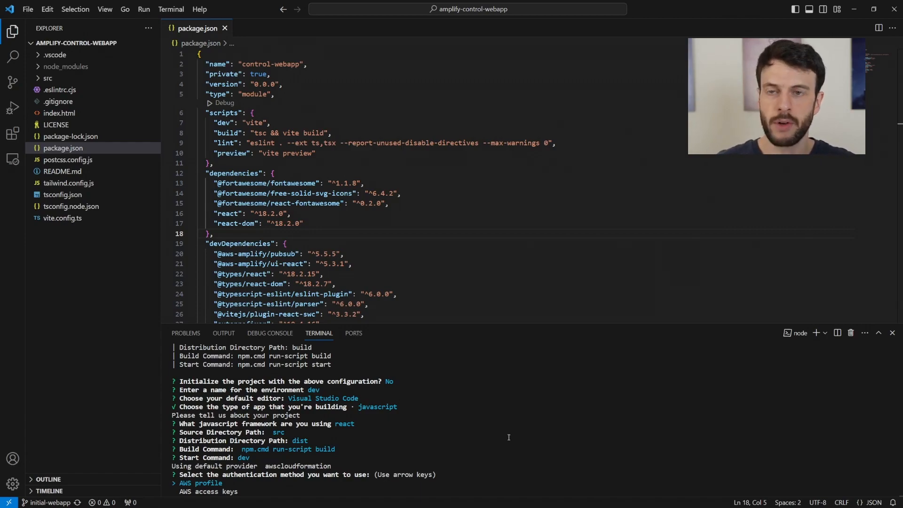
key("Return")
key("Return")
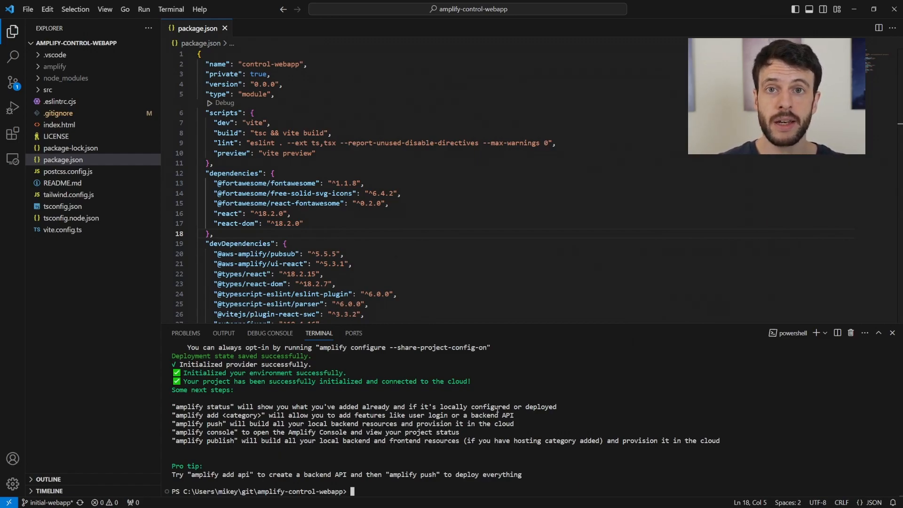
type("a")
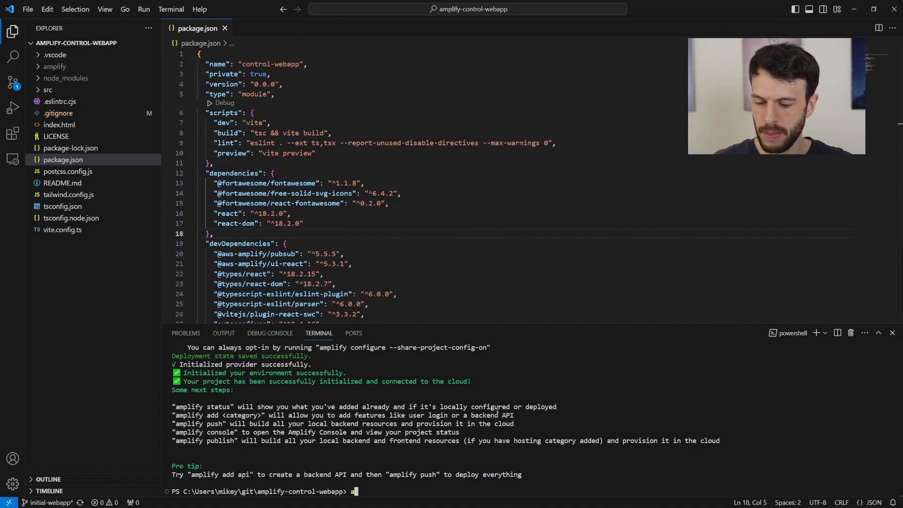
type("mplify add auth")
- Add Cognito auth with the default configuration, username sign-in and no advanced settings
key("Return")
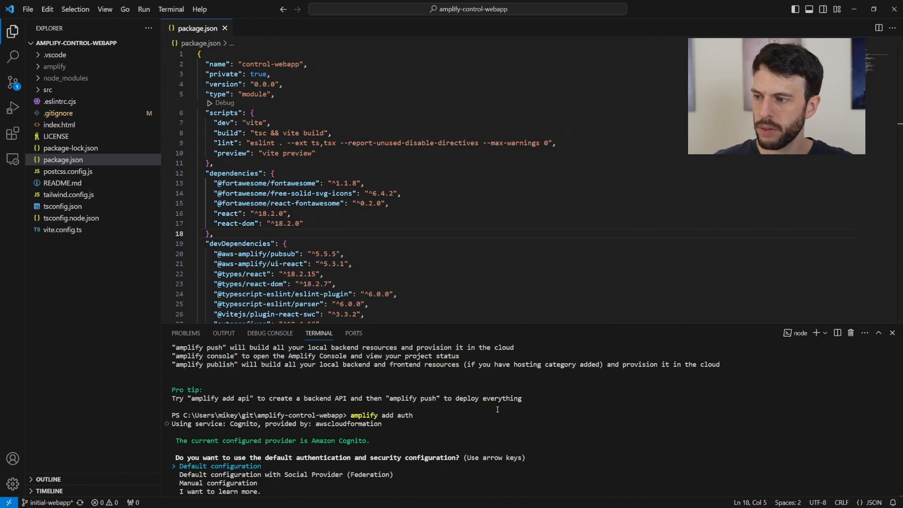
key("Return")
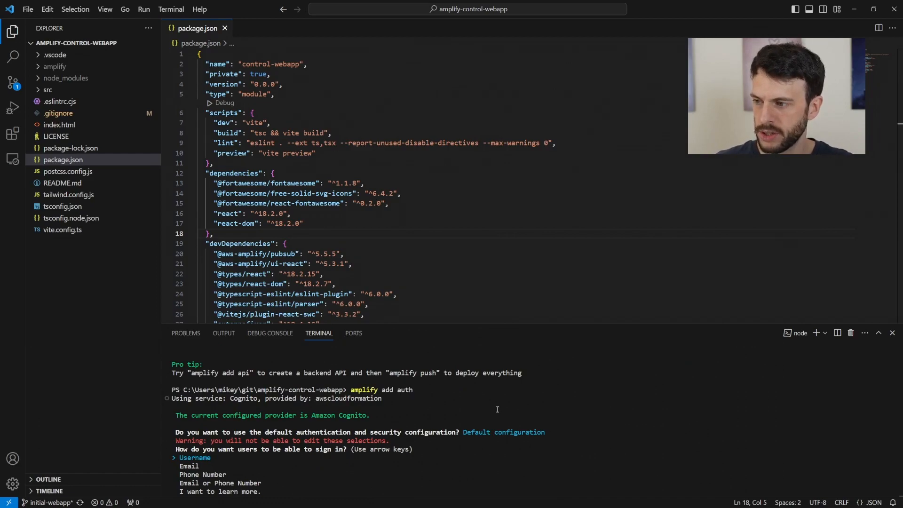
key("Return")
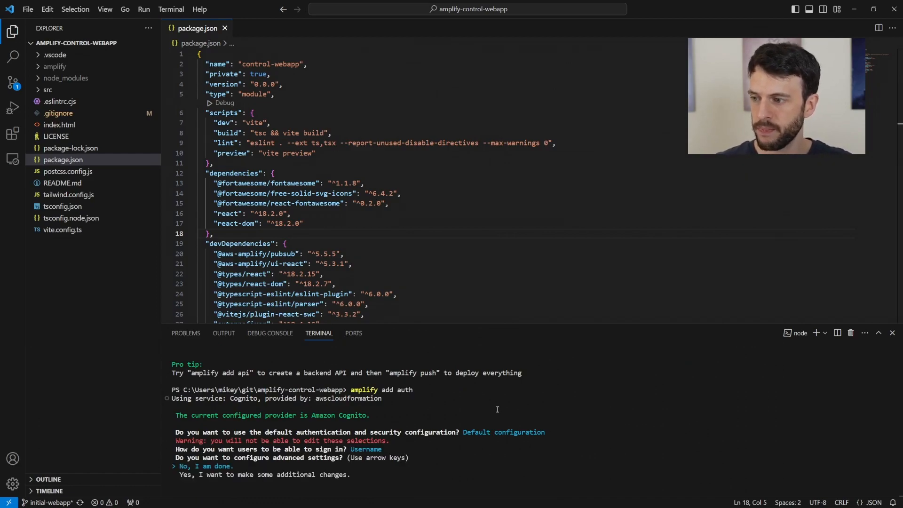
key("Return")
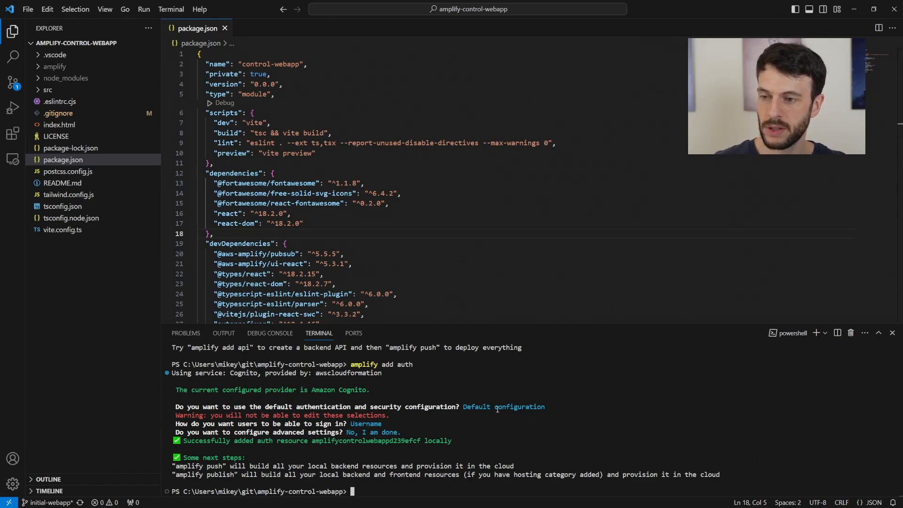
- Run amplify push to deploy the Cognito auth resources to the cloud
type("amplify push")
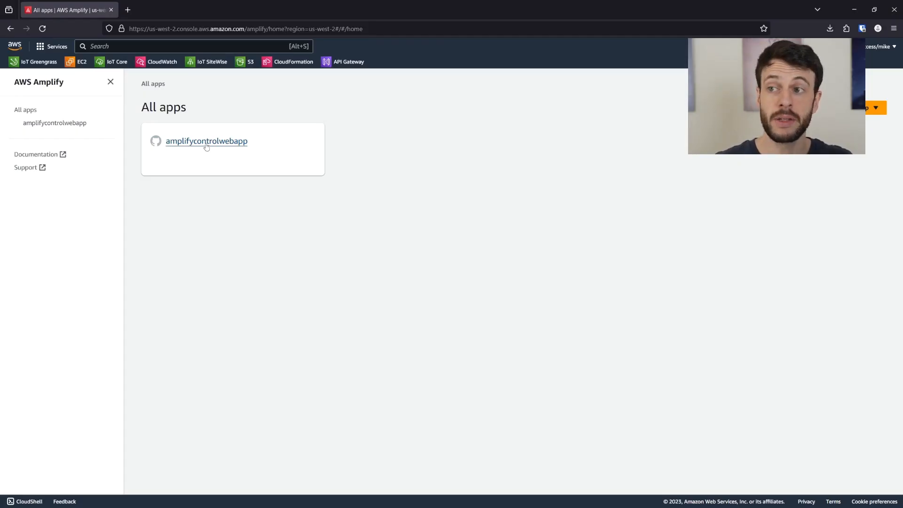
- Open the amplifycontrolwebapp app and browse its hosting and backend environments
left_click(206, 142)
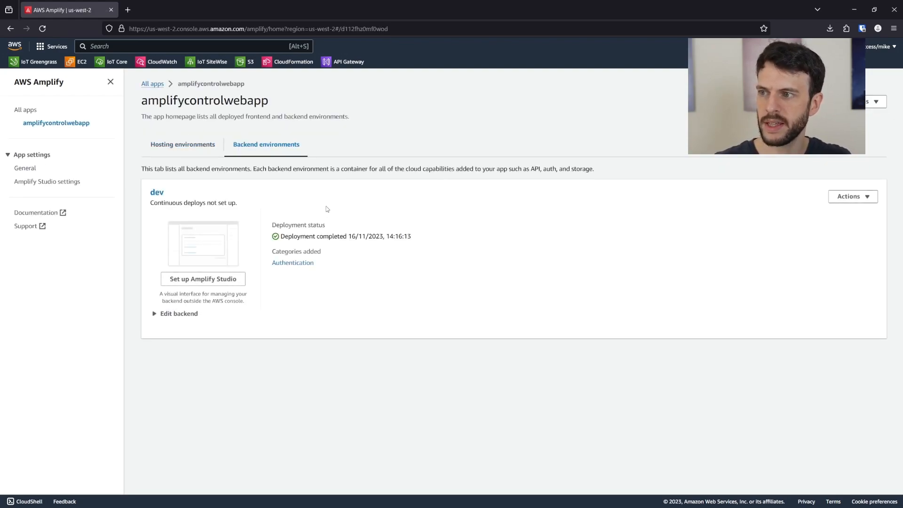
left_click(179, 149)
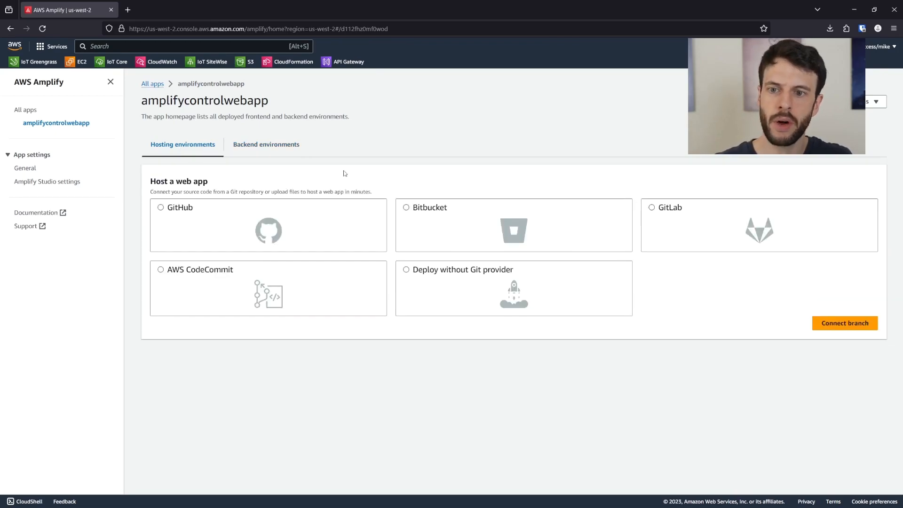
left_click(267, 147)
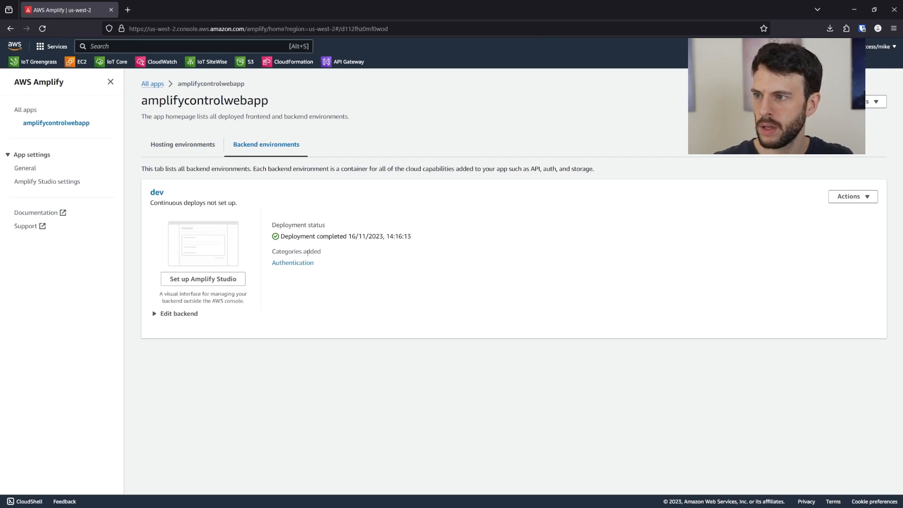
left_click_drag(272, 254, 339, 254)
left_click(343, 260)
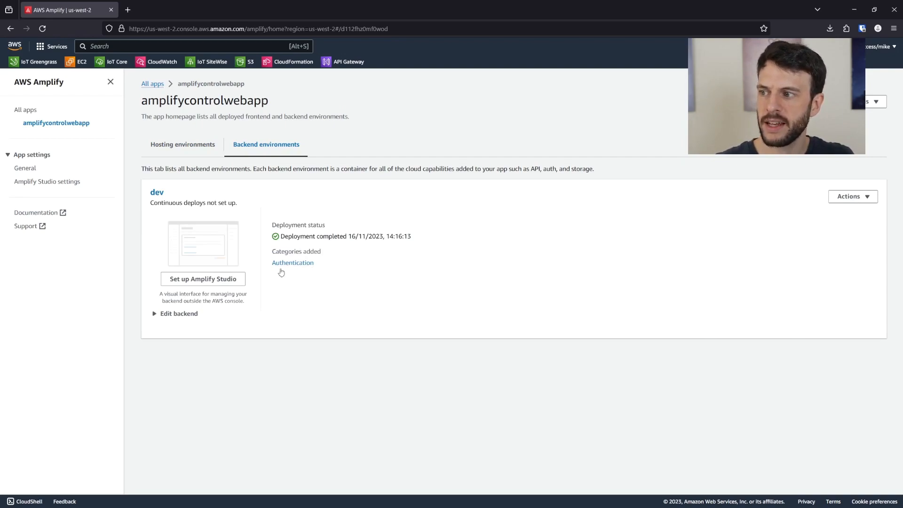
left_click(167, 314)
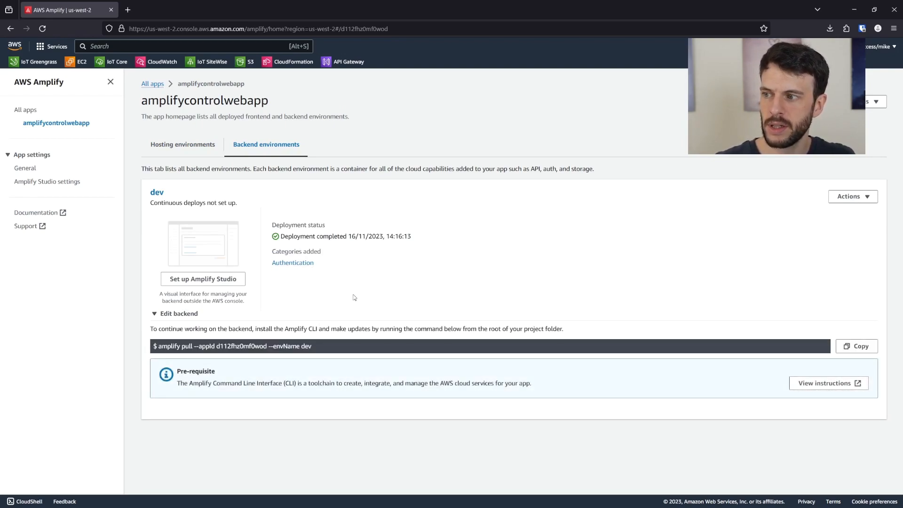
- Review the dev environment's user pool and federated identities, then open the user pool in Cognito
left_click(292, 263)
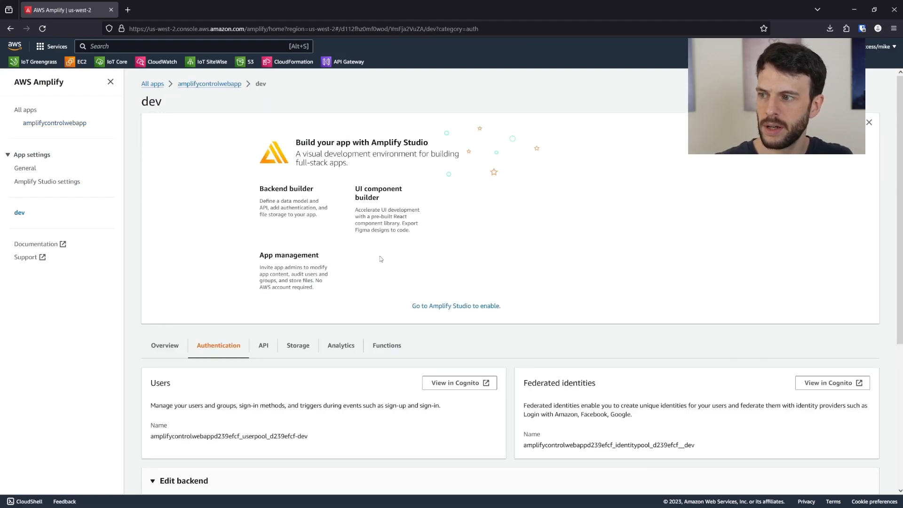
scroll(309, 228, "down", 5)
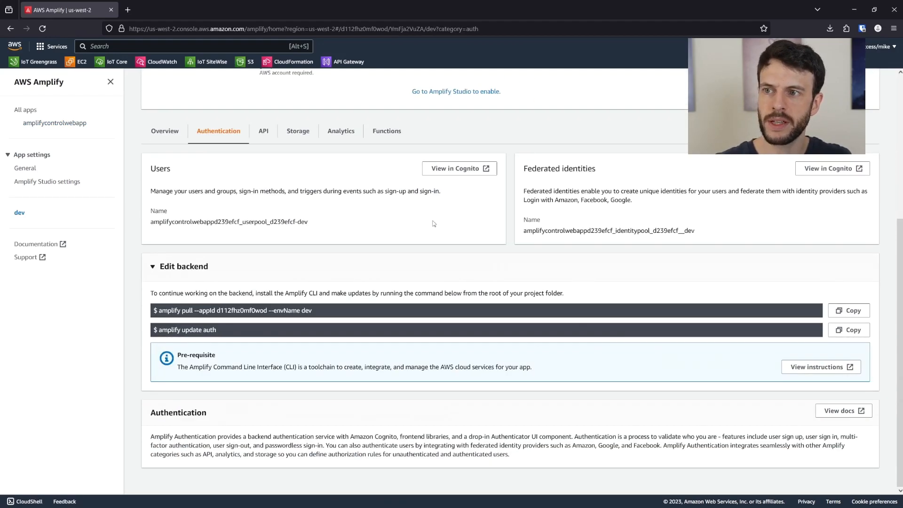
left_click_drag(147, 169, 390, 226)
left_click(400, 226)
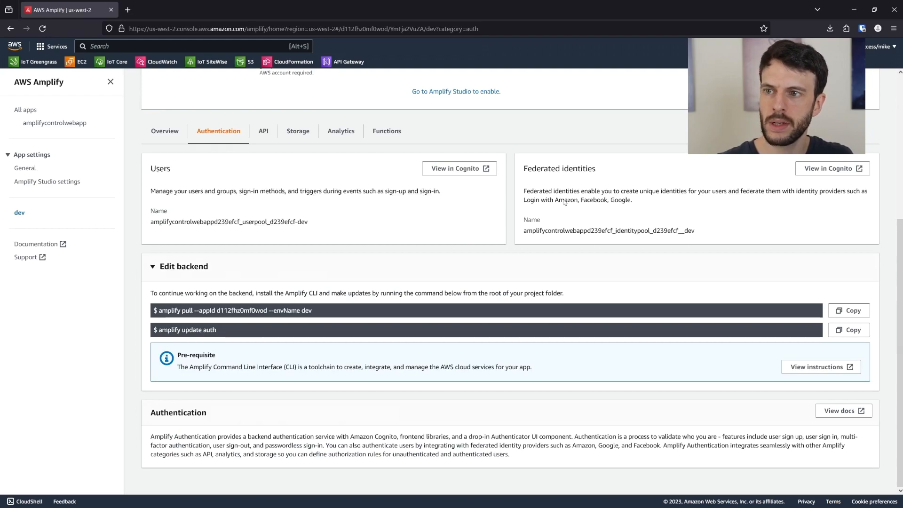
left_click_drag(518, 167, 708, 225)
left_click(709, 225)
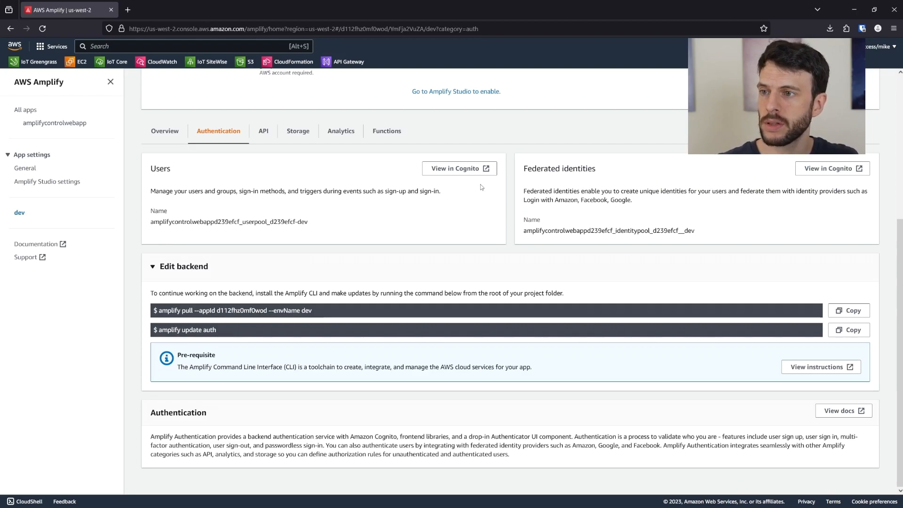
left_click(456, 169)
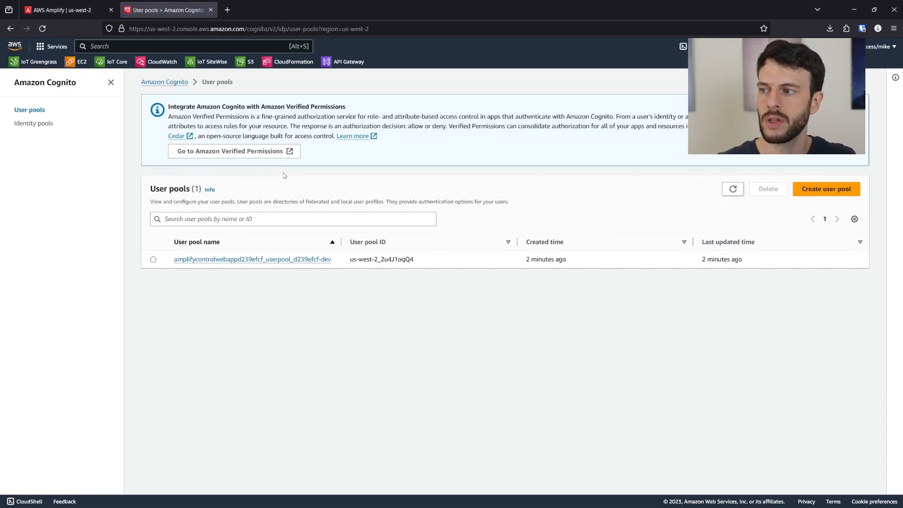
- Open the app's user pool and create a new user with a user name and temporary password
left_click(240, 260)
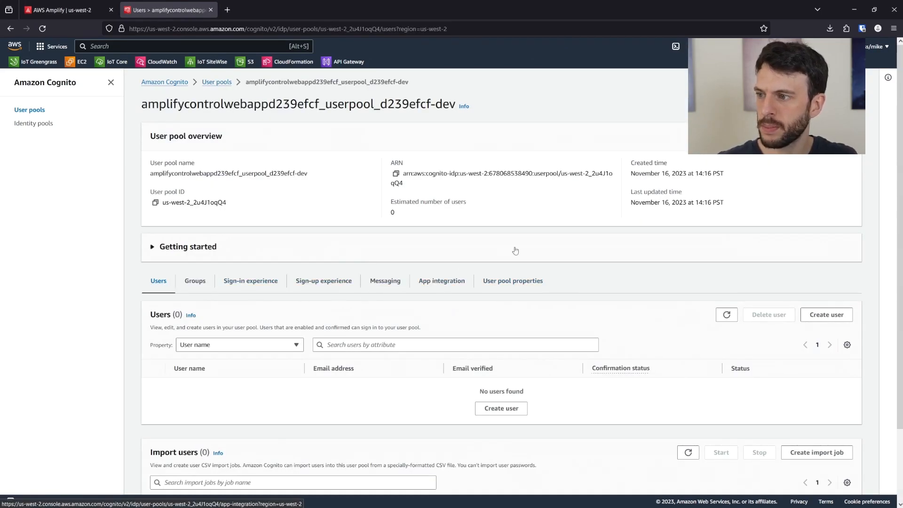
scroll(503, 257, "down", 2)
left_click(503, 362)
left_click(212, 283)
type("mike")
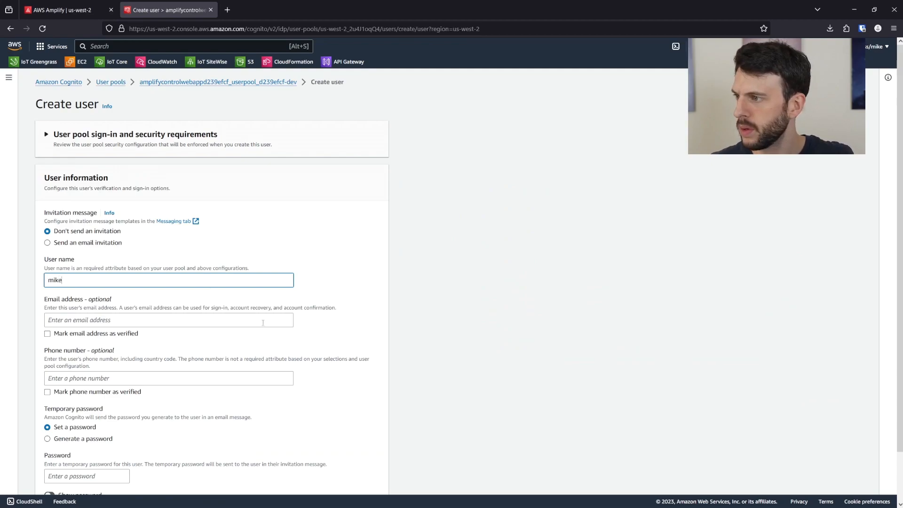
scroll(214, 259, "down", 1)
key("Tab")
scroll(330, 216, "down", 1)
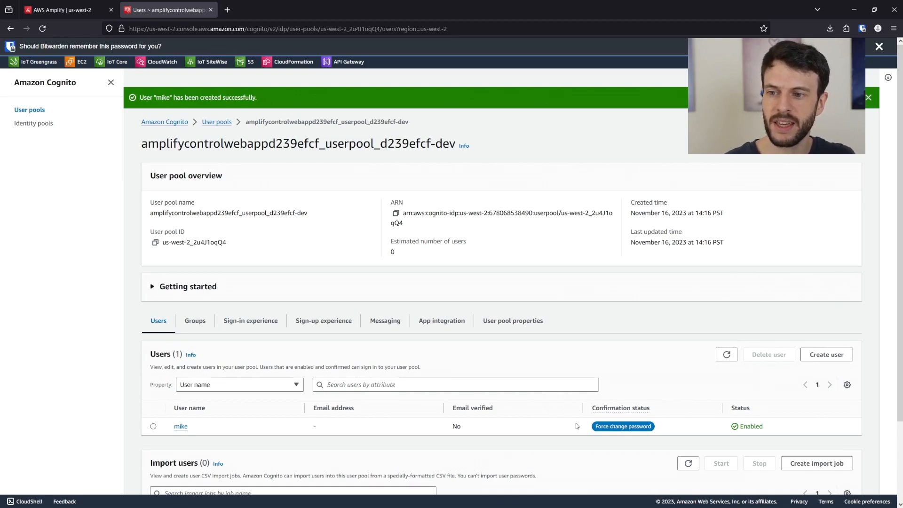
- Confirm the new user's Force change password status, then return to the Cognito overview
left_click_drag(596, 427, 653, 428)
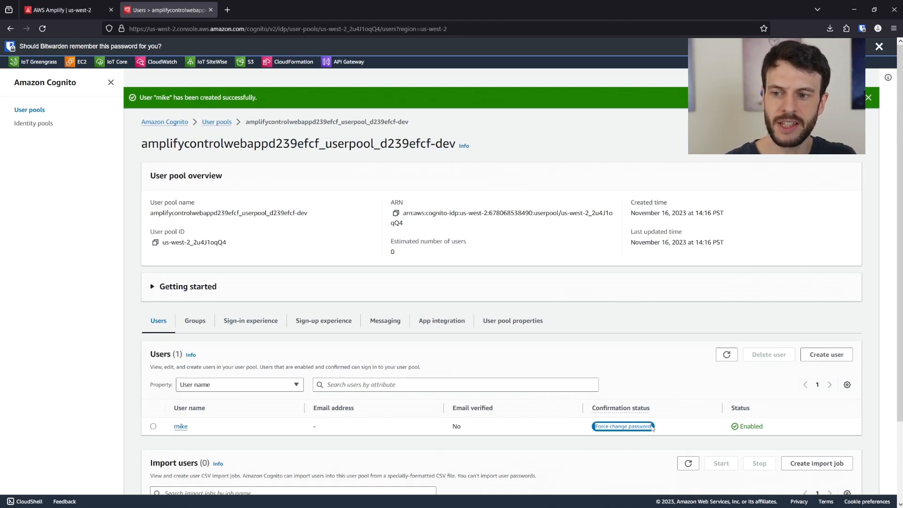
left_click(653, 429)
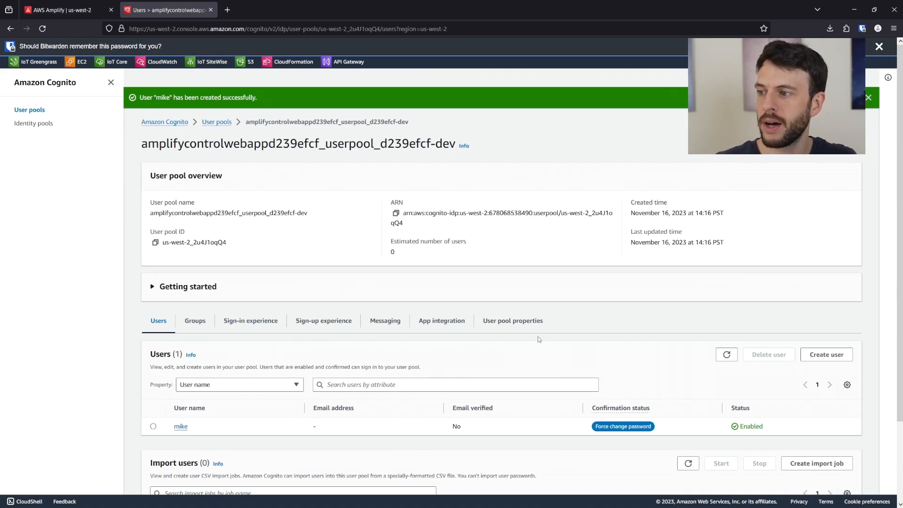
scroll(287, 199, "down", 1)
scroll(287, 198, "up", 1)
left_click(176, 127)
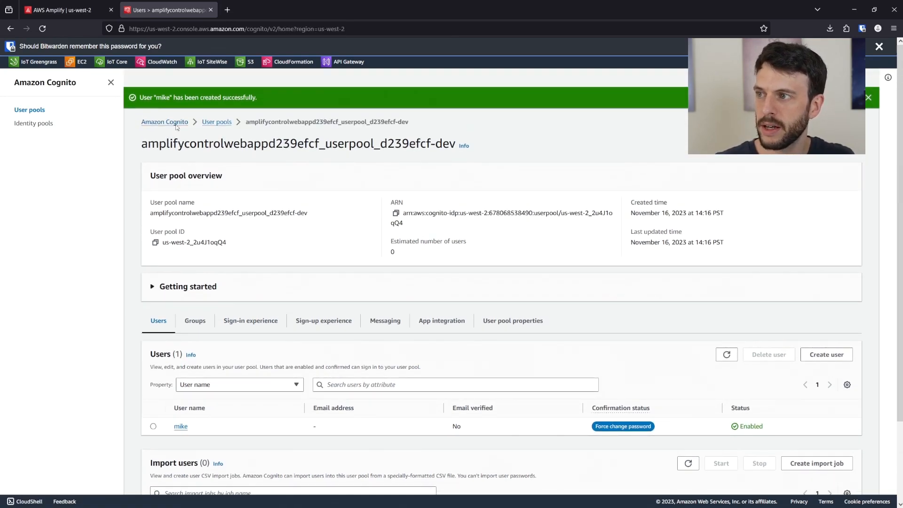
- Go from the Amplify app's authentication page to its Cognito identity pool
left_click(62, 10)
left_click(821, 169)
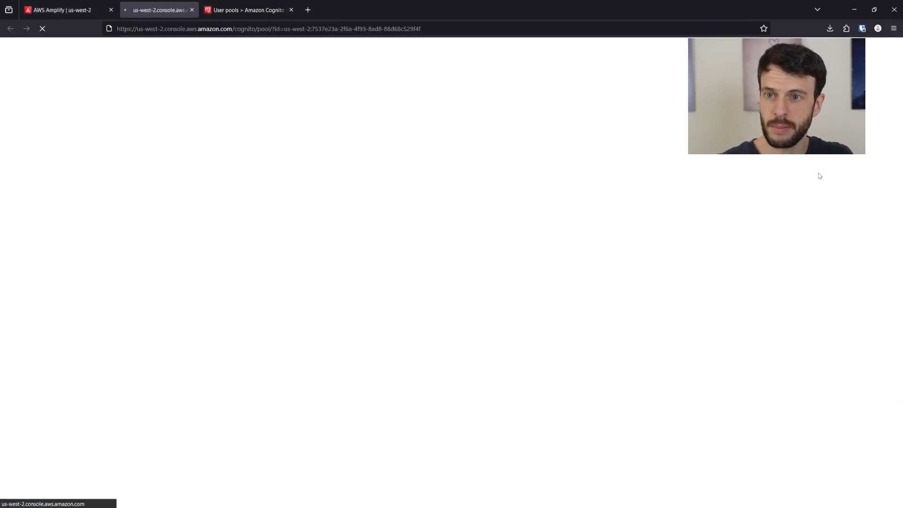
left_click(309, 10)
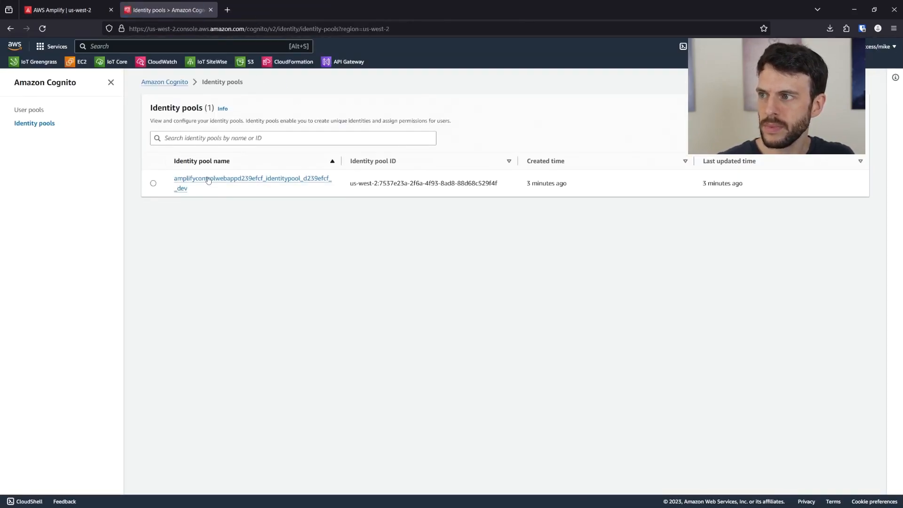
left_click(214, 179)
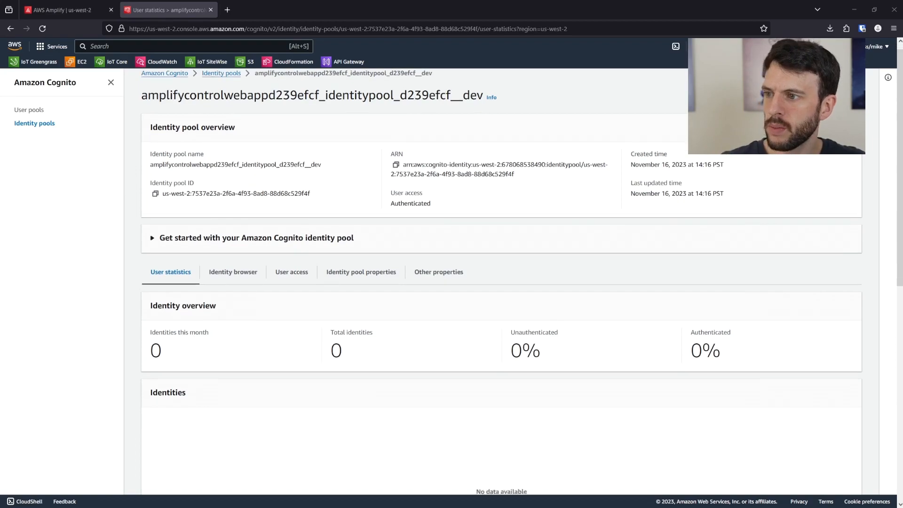
- On the identity pool's User access settings, open amplify-amplifycontrolwebapp-dev-141310-authRole in IAM
scroll(502, 282, "down", 1)
left_click(292, 234)
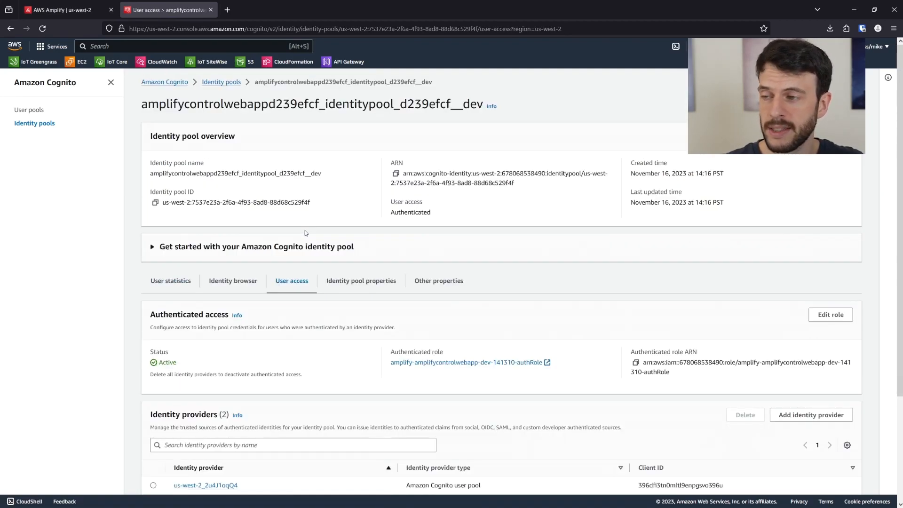
scroll(403, 200, "down", 3)
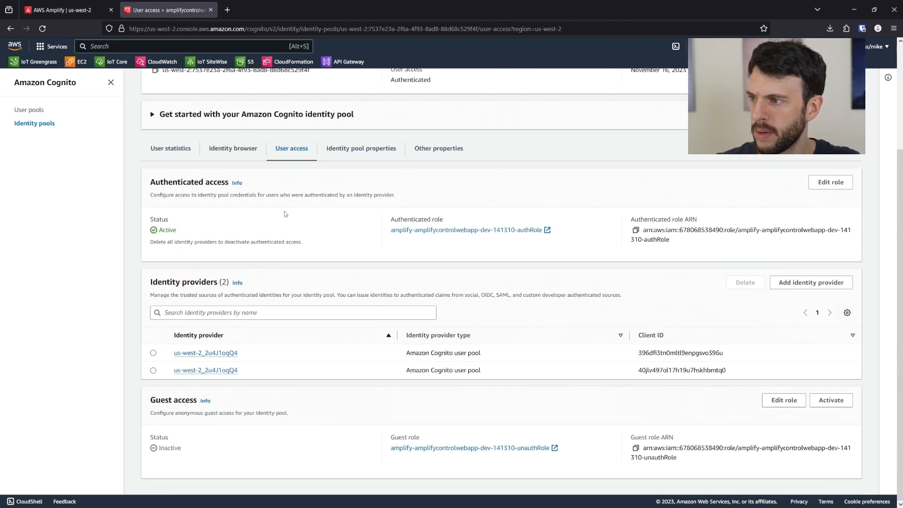
left_click_drag(390, 220, 462, 221)
left_click(455, 222)
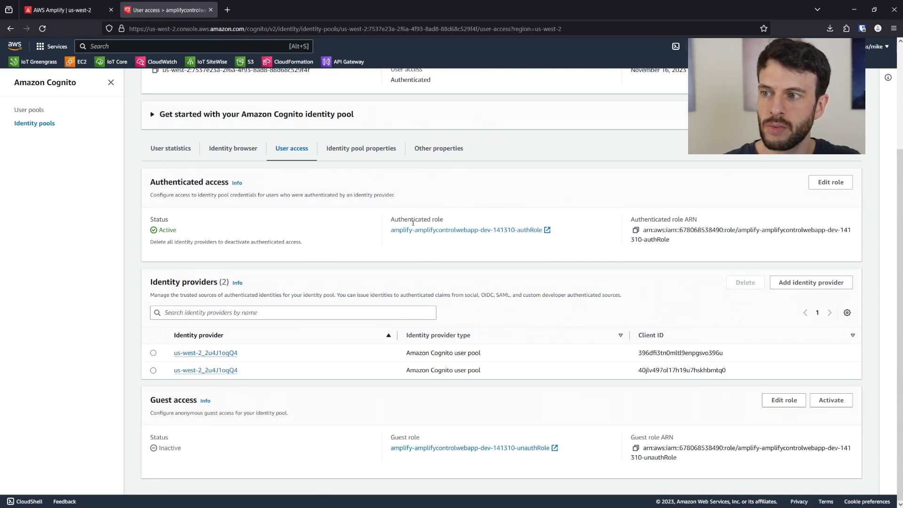
left_click(515, 231)
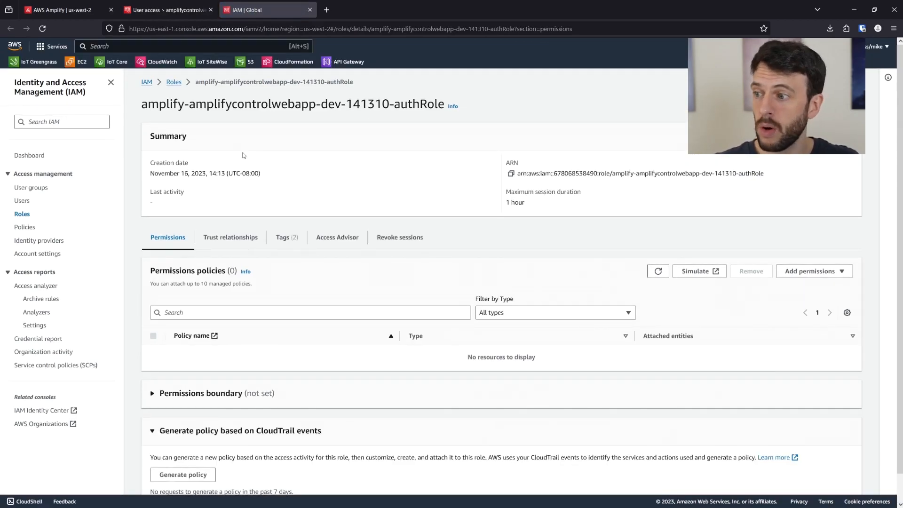
- Attach the AWS managed AWSIoTFullAccess policy to the empty authRole, found by searching 'IotF'
scroll(280, 235, "down", 1)
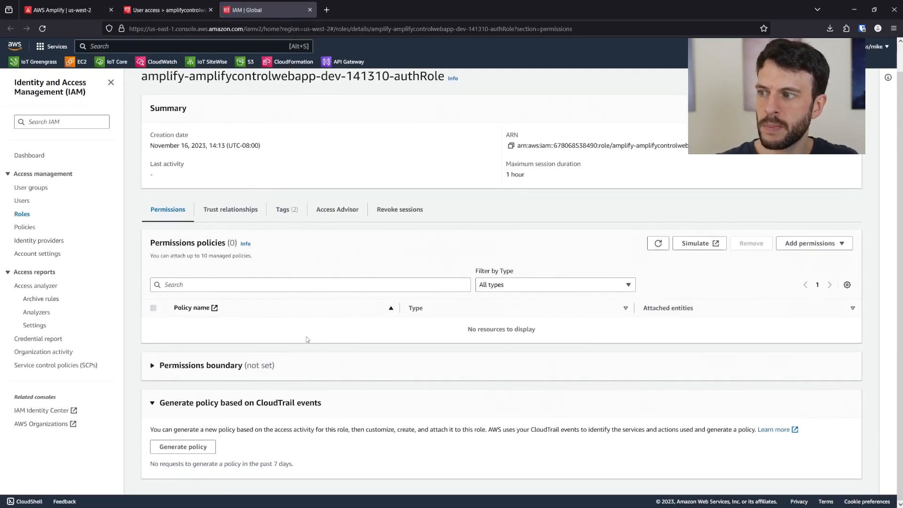
left_click_drag(453, 333, 537, 331)
left_click(536, 332)
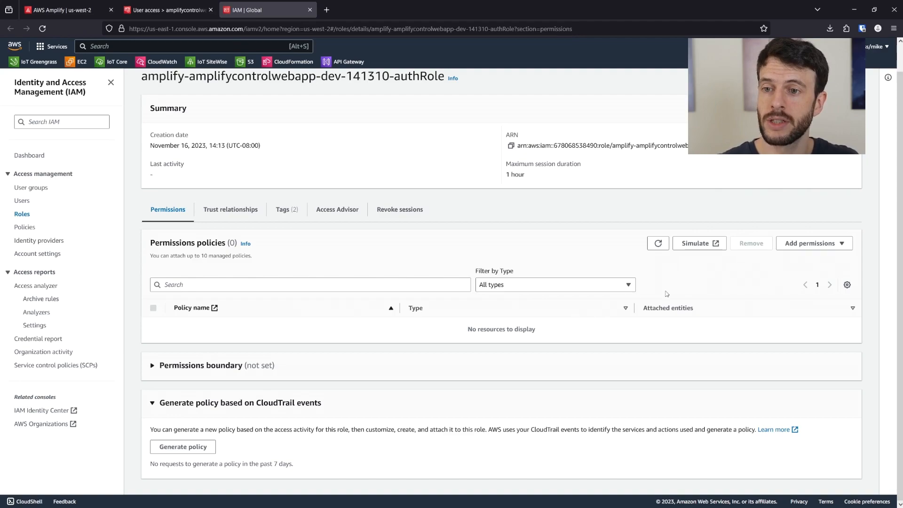
left_click(808, 243)
left_click(806, 258)
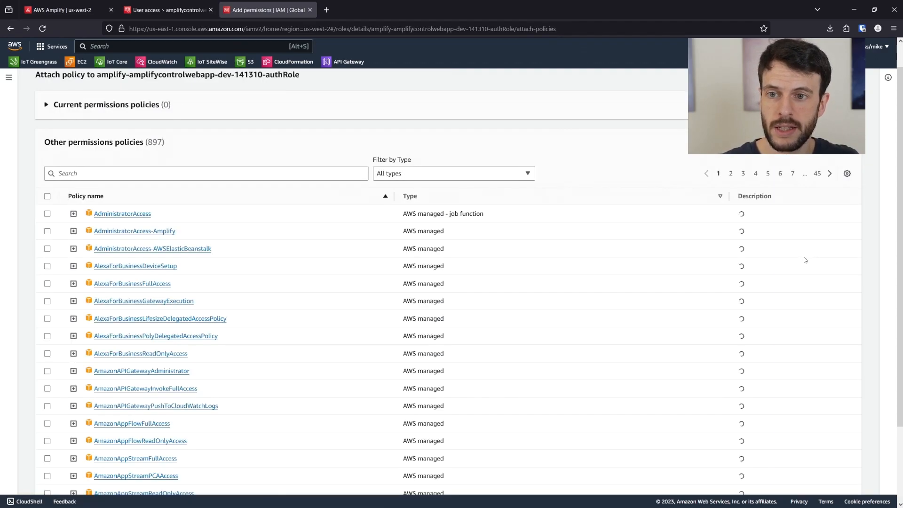
left_click(171, 169)
type("IotF")
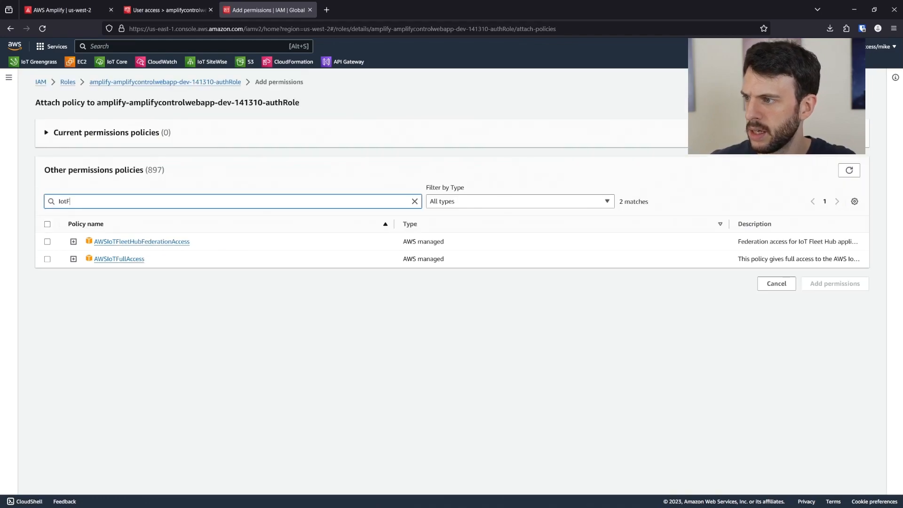
left_click(47, 259)
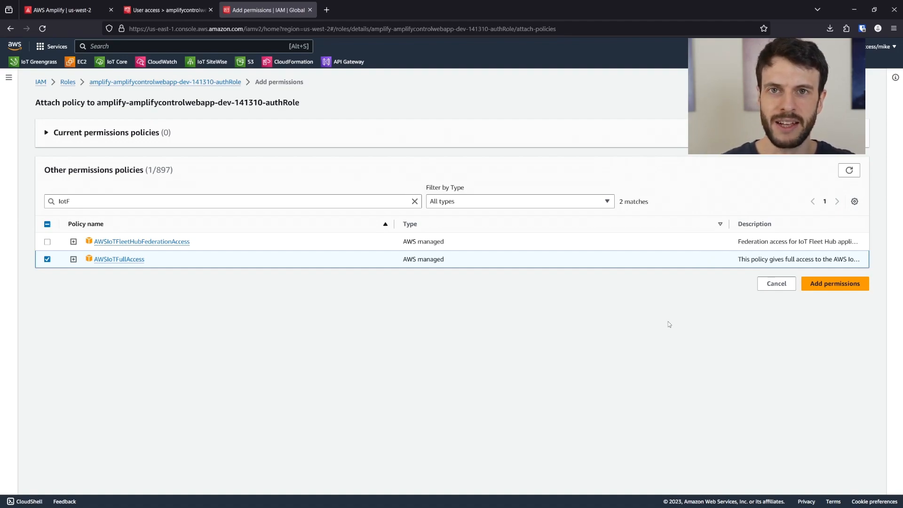
left_click(822, 285)
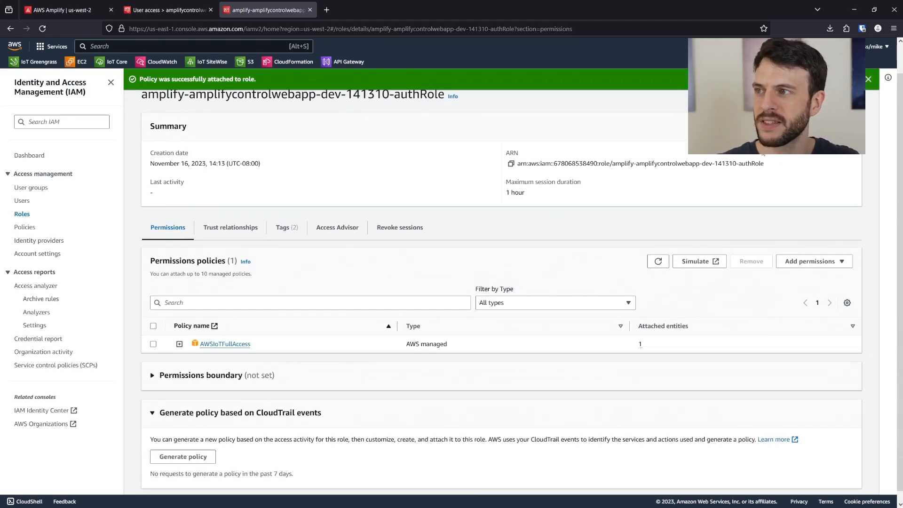
left_click(869, 79)
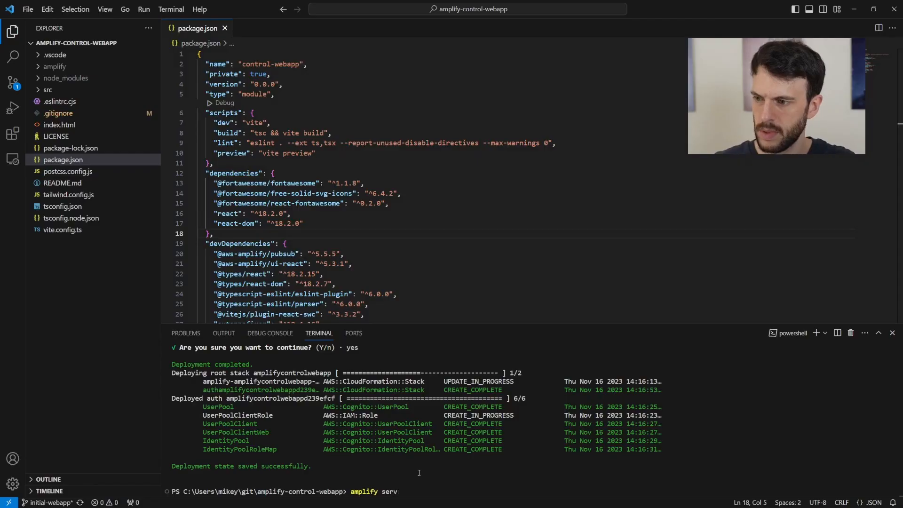
- Run amplify configure project, keeping defaults: javascript, react, and src/dist directories
type("erve")
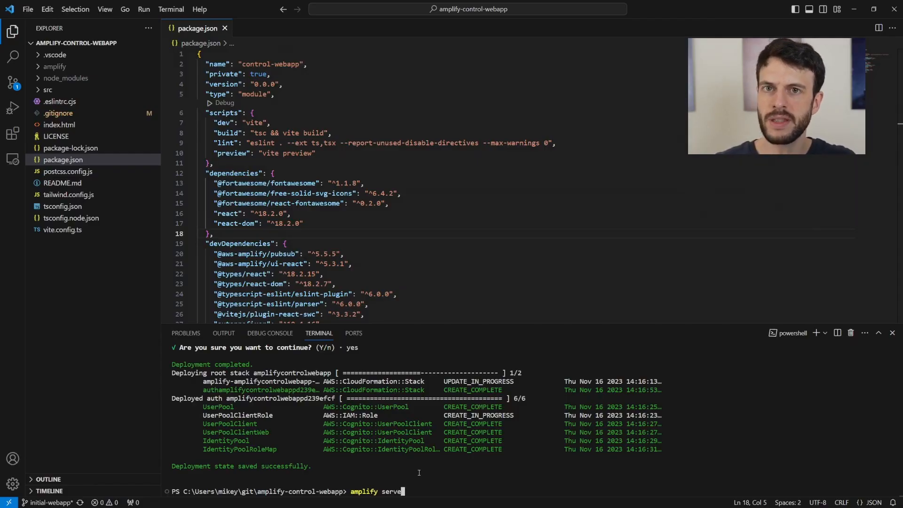
key("Return")
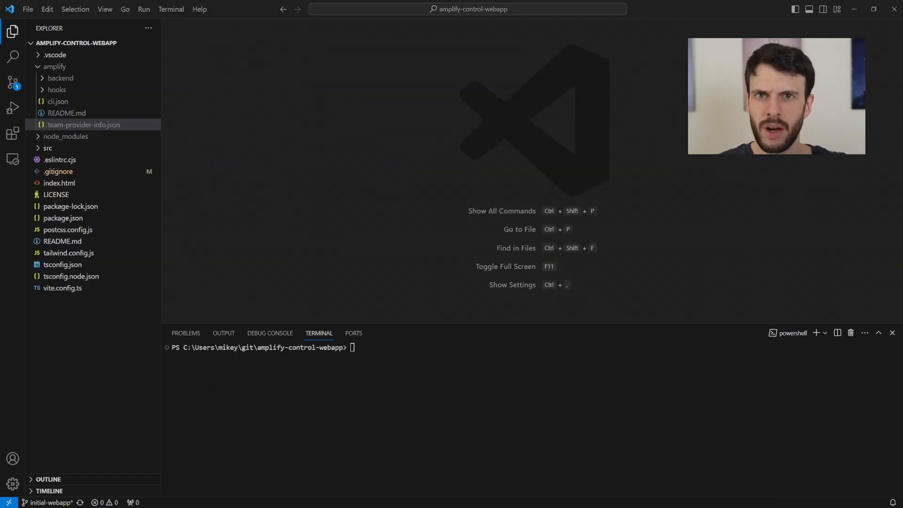
left_click(478, 383)
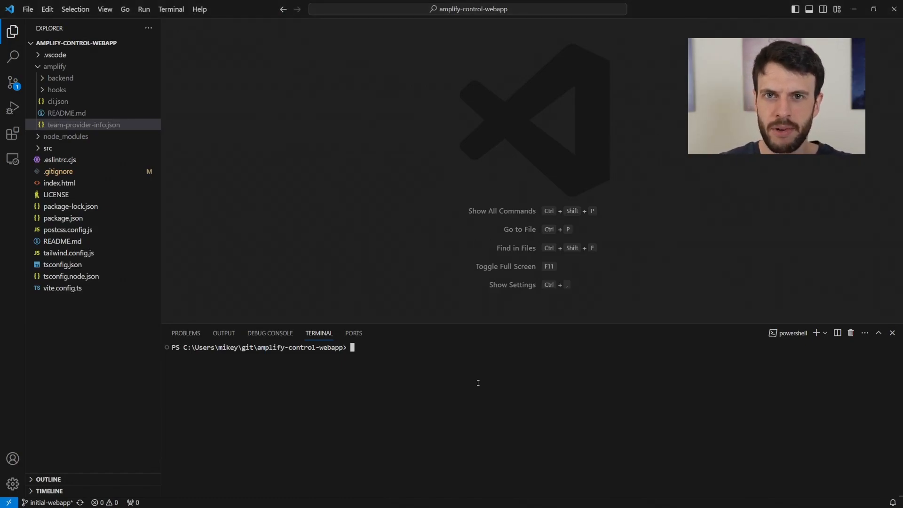
type("amplify configure project")
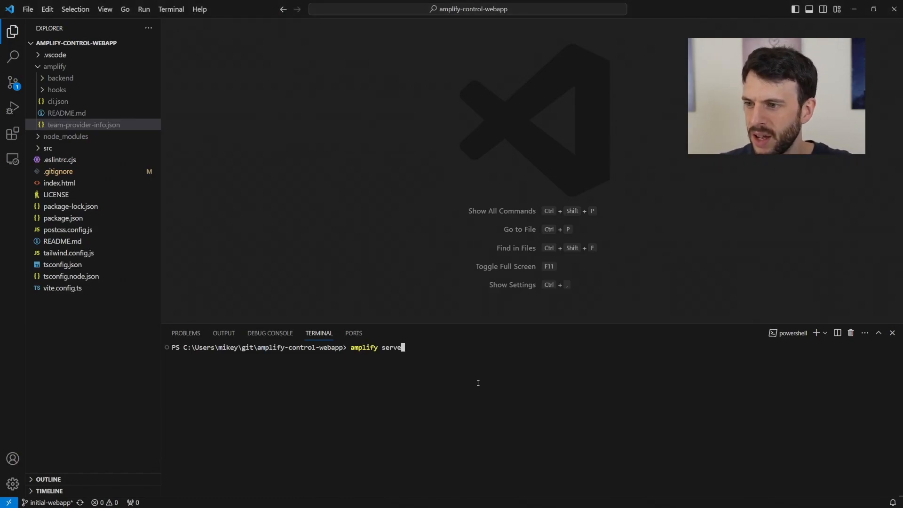
key("Return")
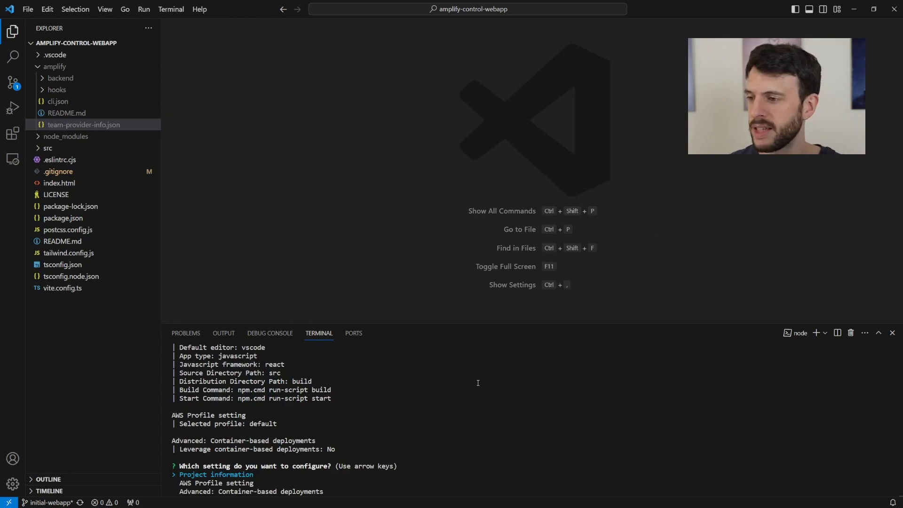
key("Return")
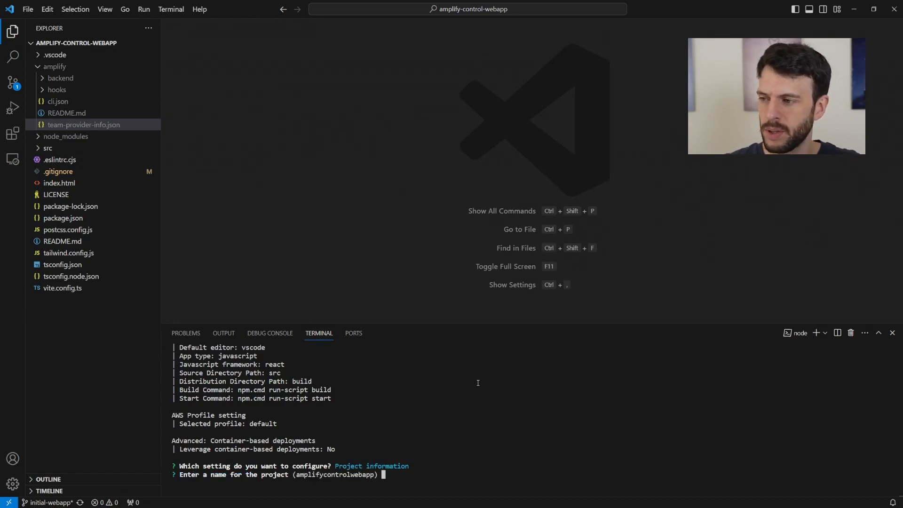
key("Return")
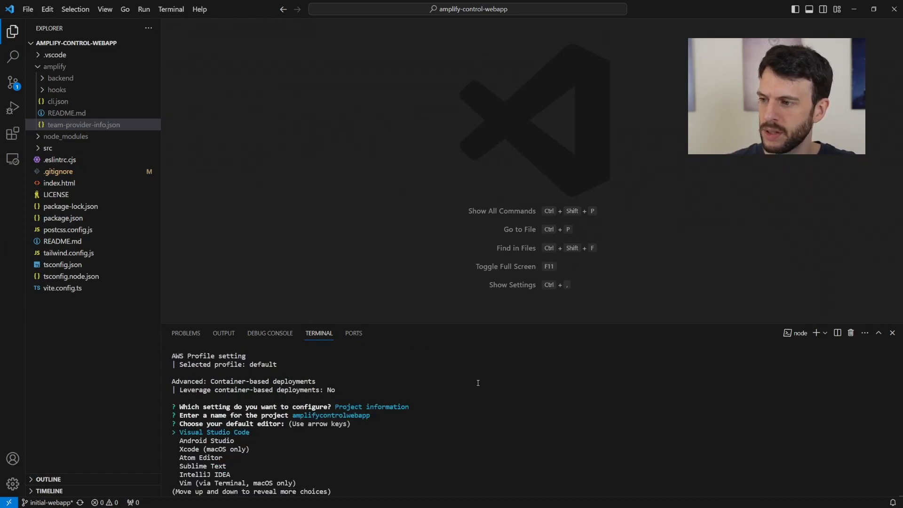
key("Return")
key("Return")
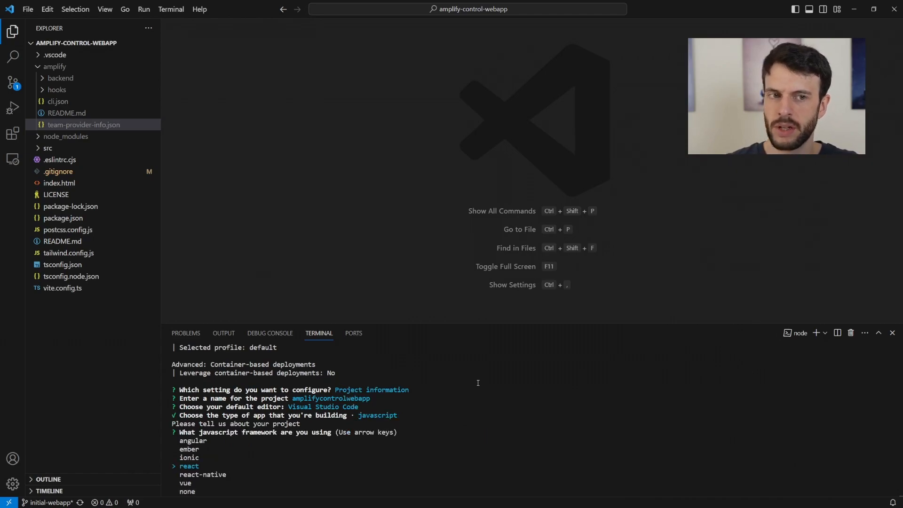
key("Return")
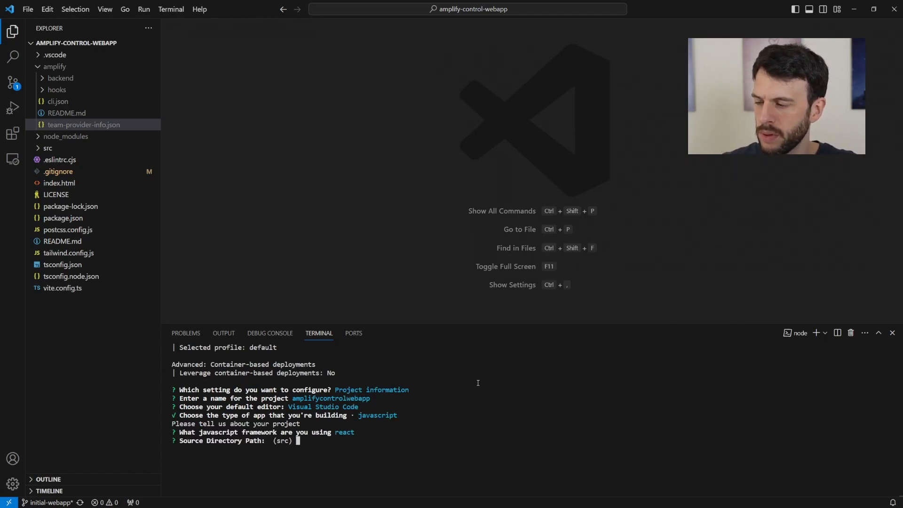
key("Return")
key("Return")
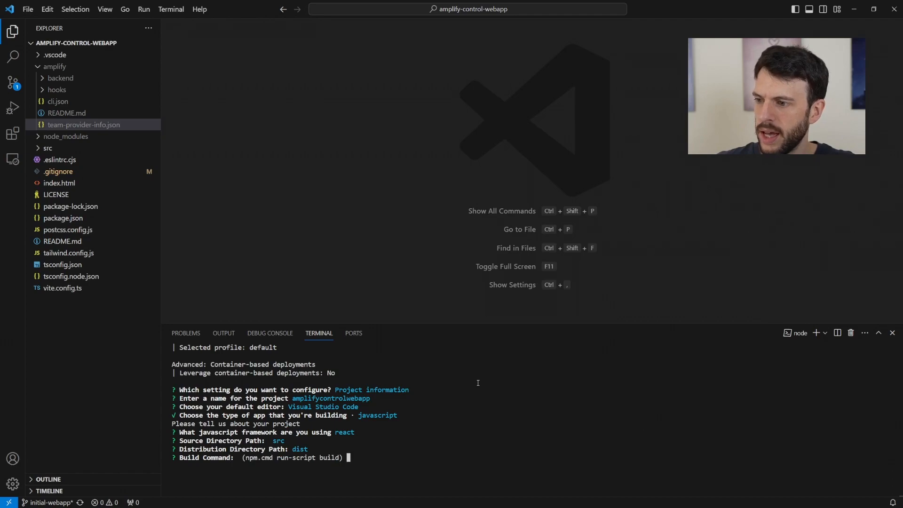
key("Return")
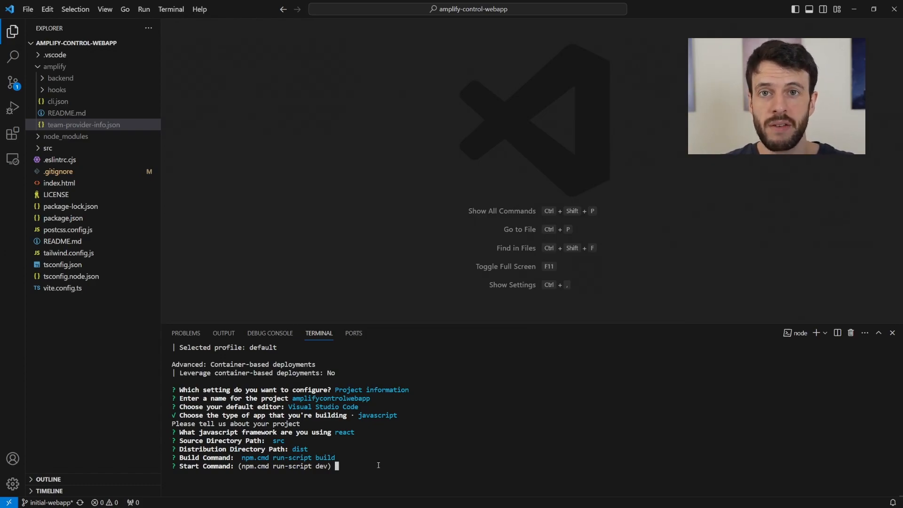
- Set the start command to 'npm.cmd run-script dev' and launch the app with amplify serve
type("npm.cmd ")
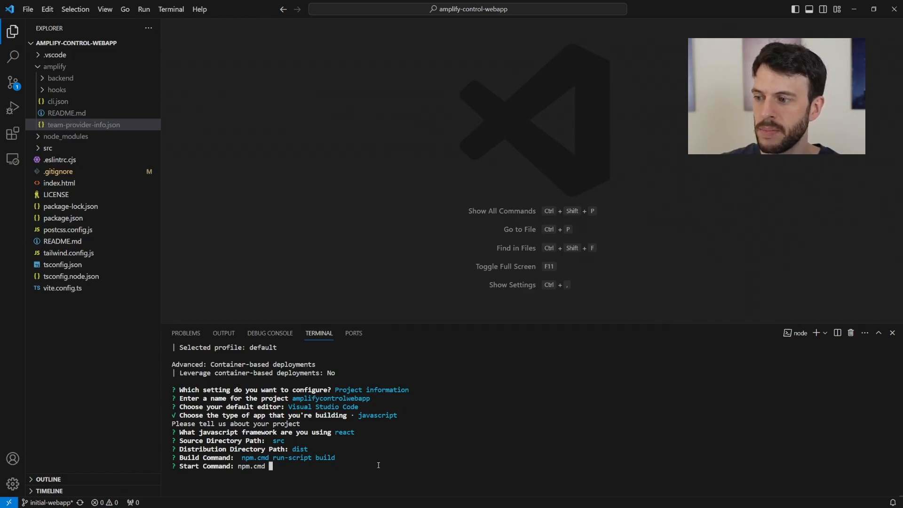
type("run-script dev")
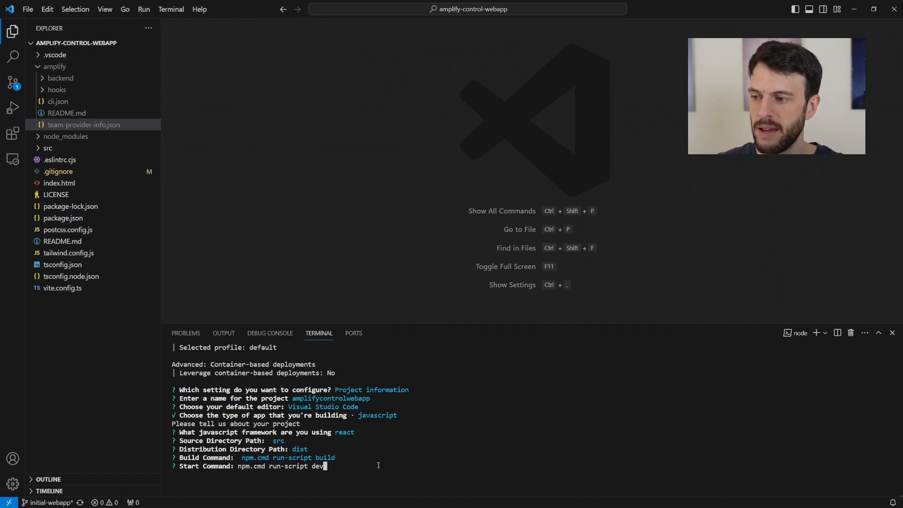
key("Return")
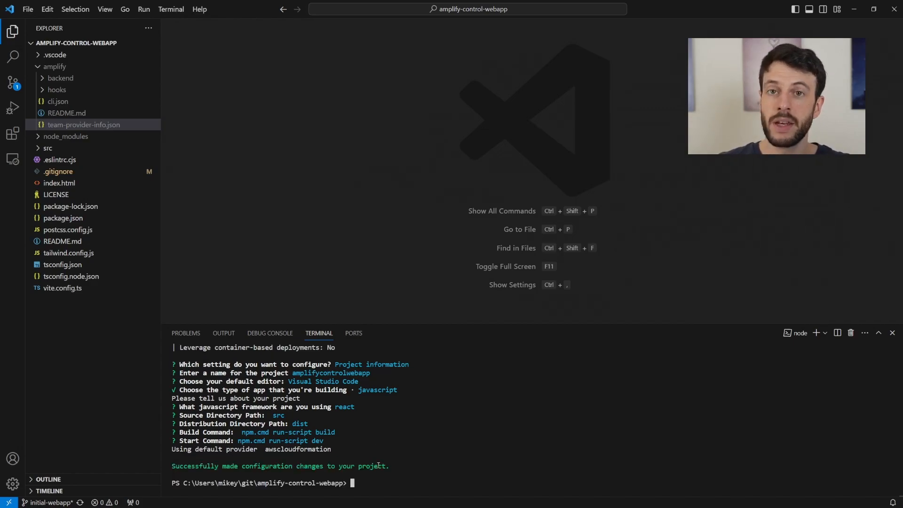
type("ampli")
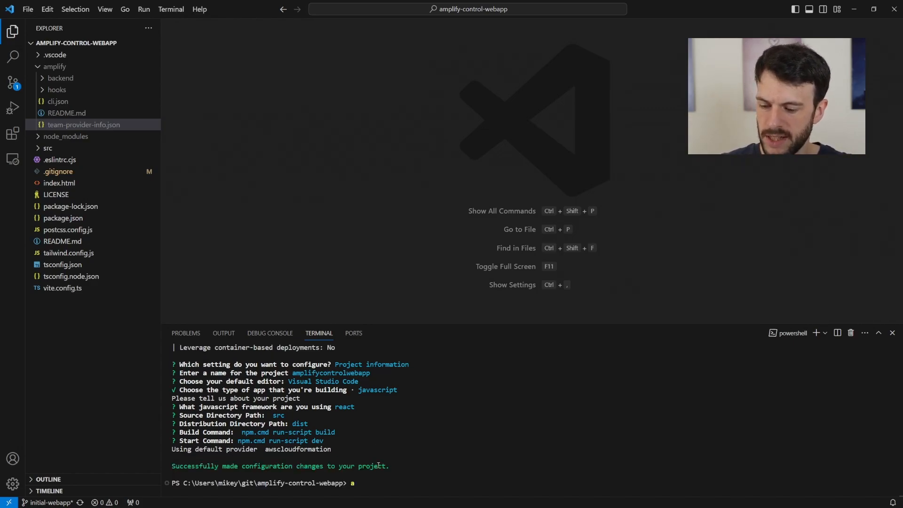
type("fy serve")
key("Return")
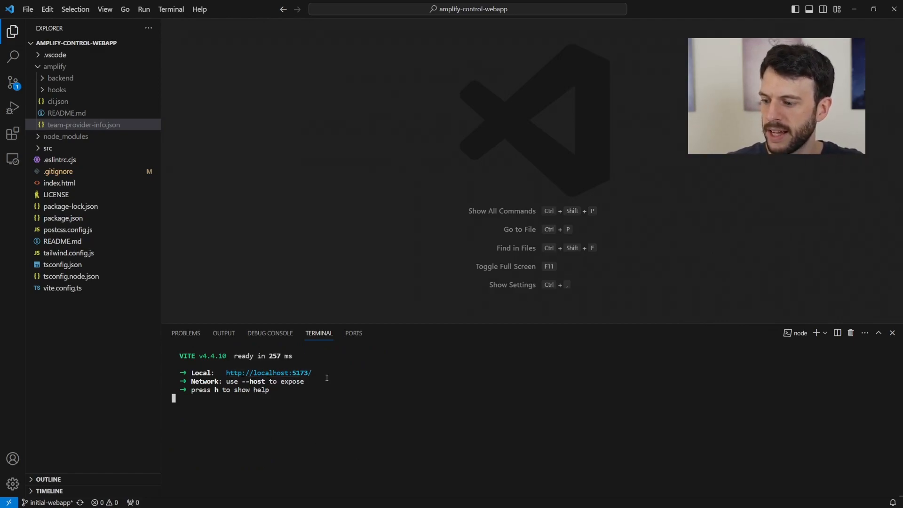
key("alt+Tab")
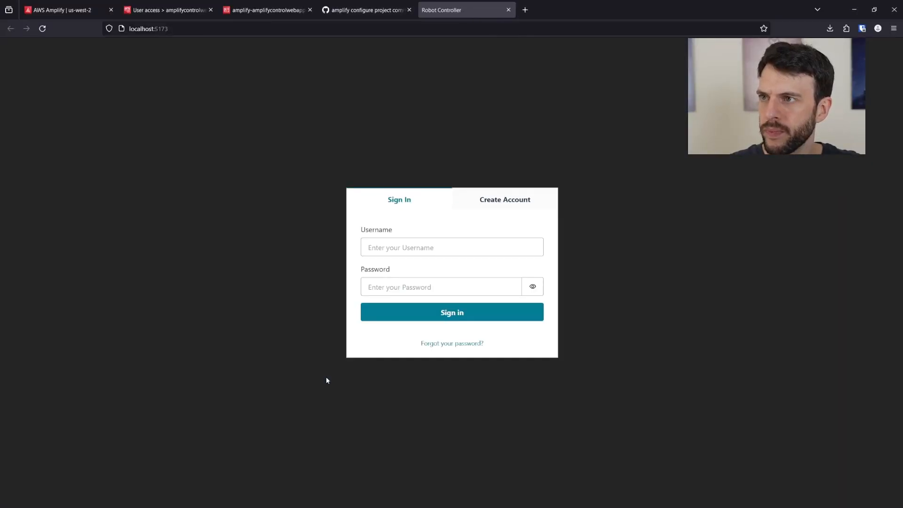
- Sign in to the Robot Controller app with the username and stored password
left_click(418, 250)
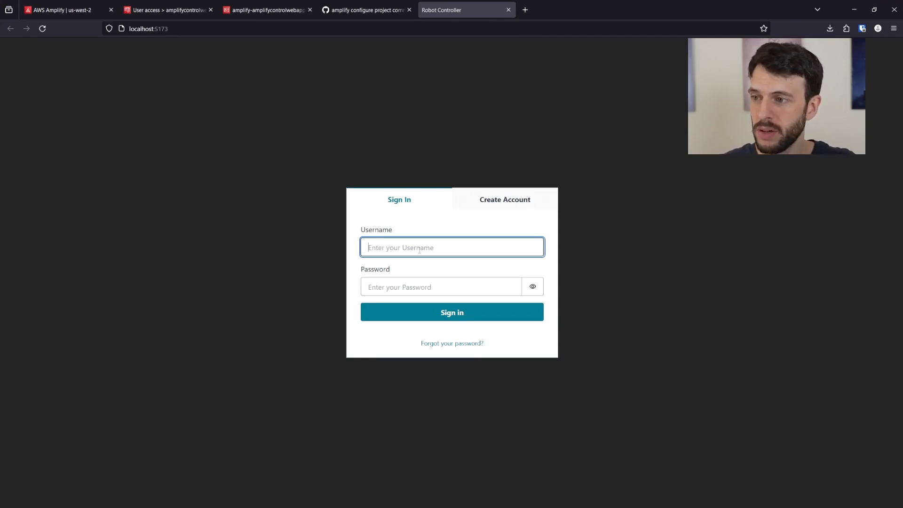
type("mike")
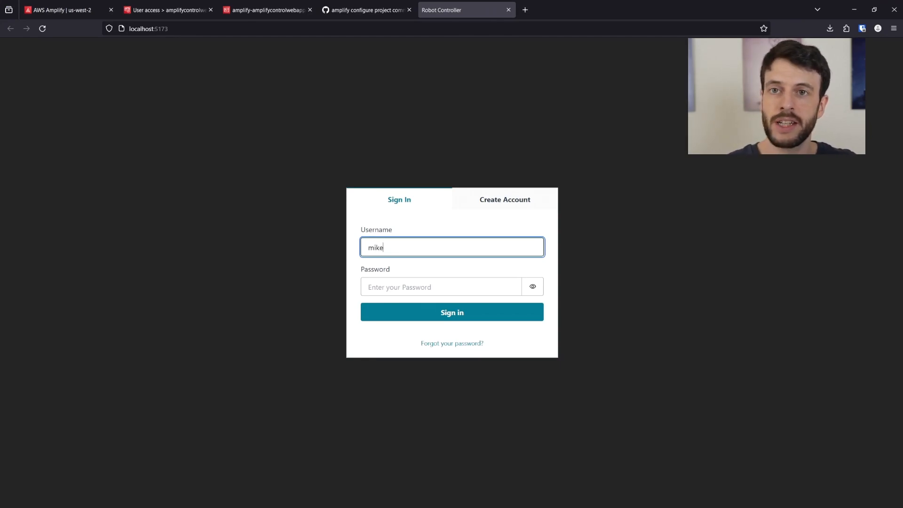
key("alt+Tab")
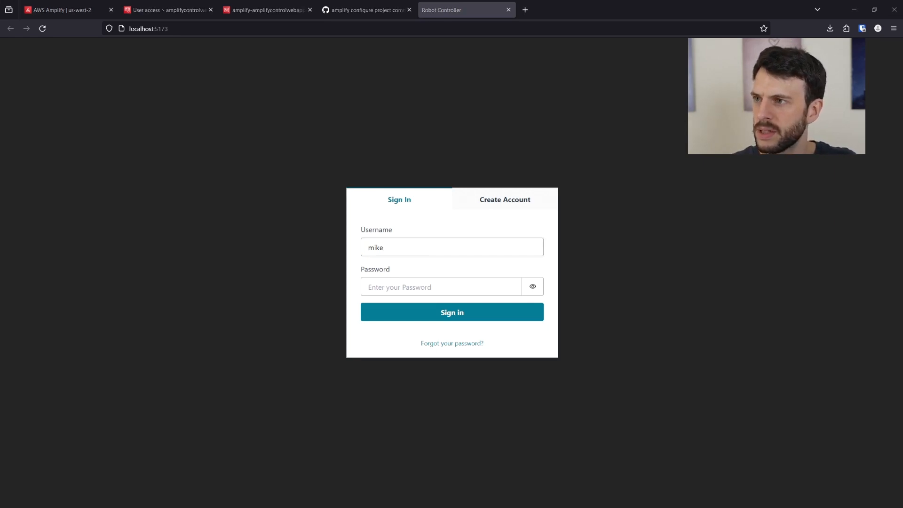
left_click(435, 287)
key("ctrl+v")
left_click(436, 311)
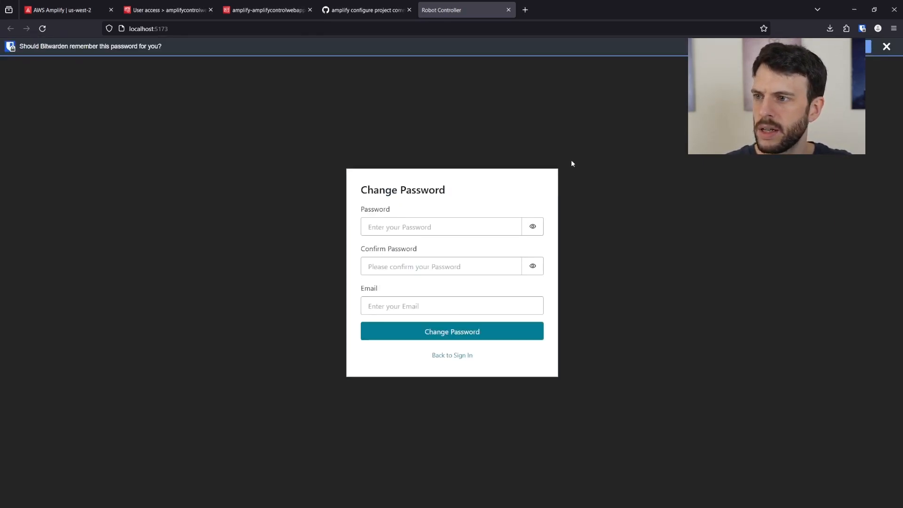
- Complete the Change Password form with a new password, its confirmation and the user's e-mail
key("ctrl+v")
key("Tab")
key("Tab")
key("ctrl+v")
key("Tab")
key("Tab")
left_click(493, 335)
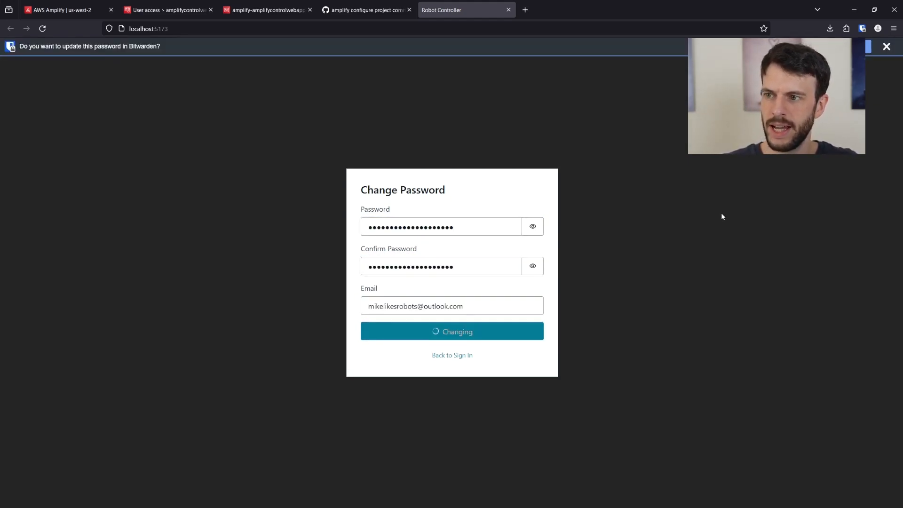
- Press the controller's up arrow to drive the robot forward
left_click(879, 47)
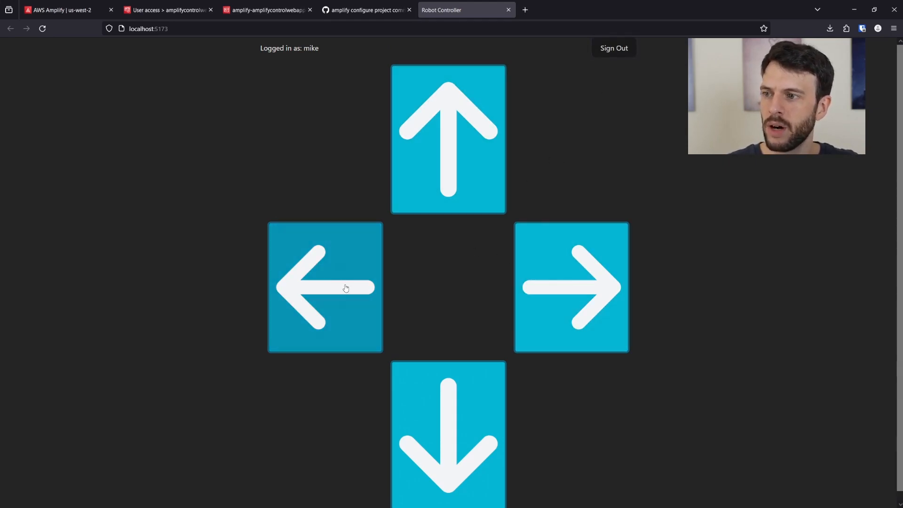
left_click(454, 137)
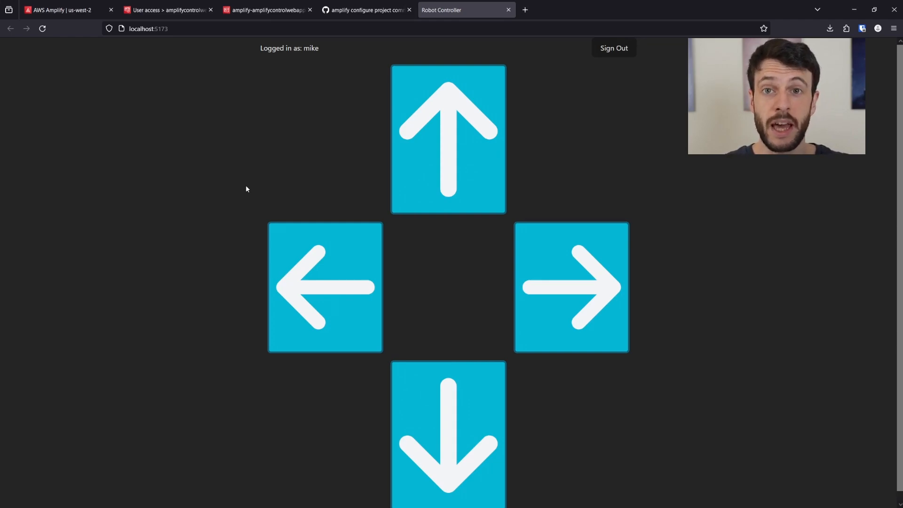
key("alt+Tab")
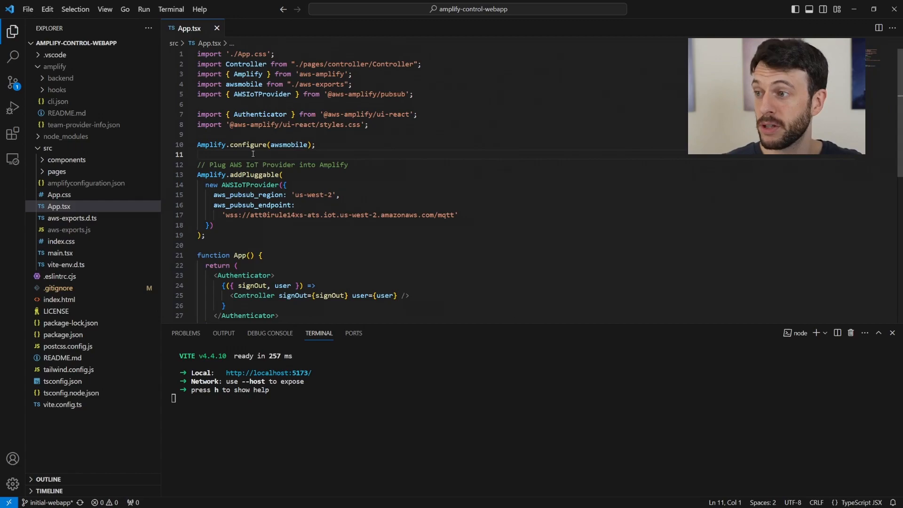
scroll(249, 137, "down", 1)
left_click(237, 152)
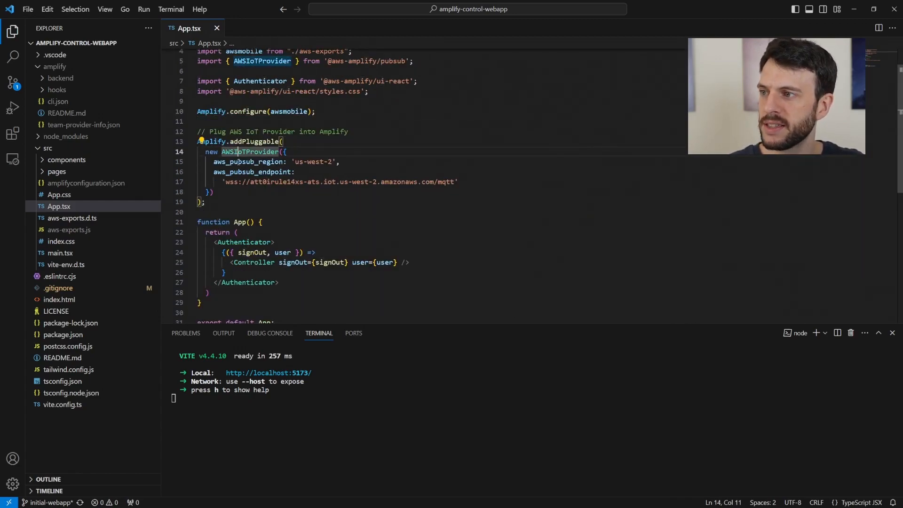
key("Down")
left_click_drag(295, 162, 332, 162)
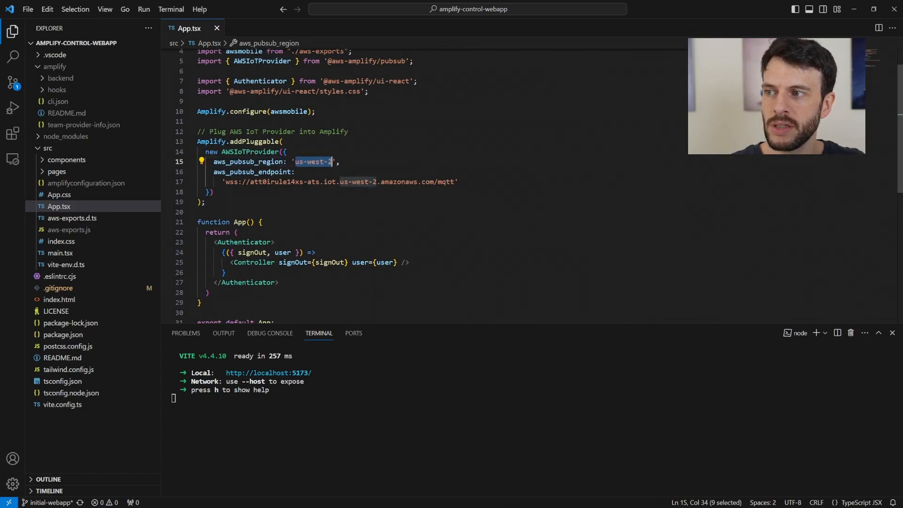
left_click_drag(226, 182, 471, 181)
left_click(487, 178)
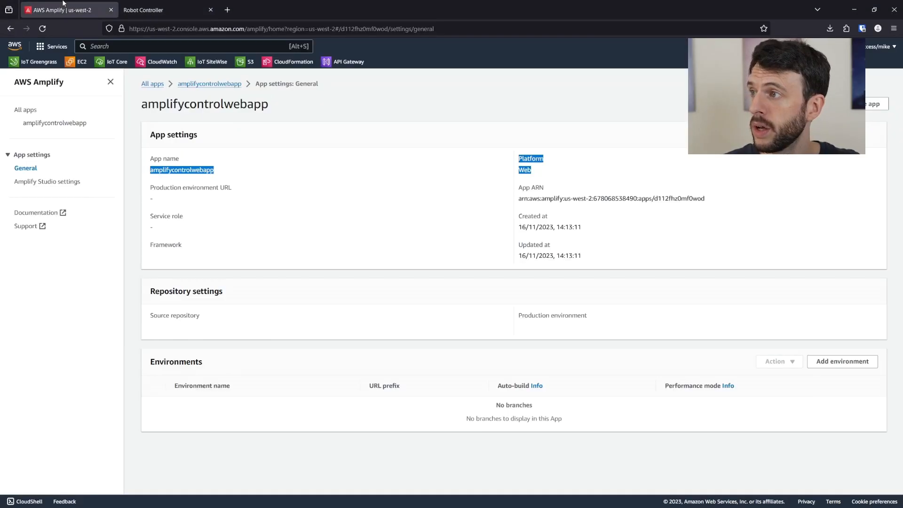
- Copy the device data endpoint from the AWS IoT Core Settings page
left_click(111, 63)
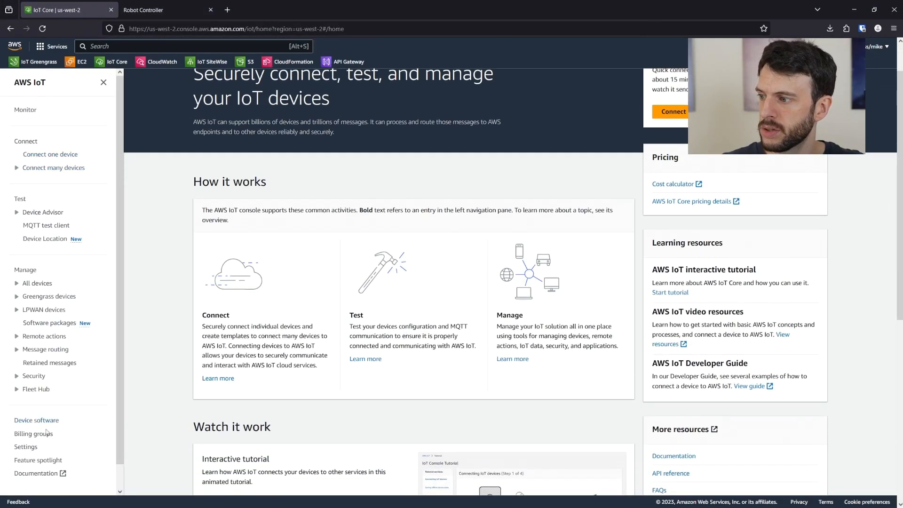
left_click(26, 453)
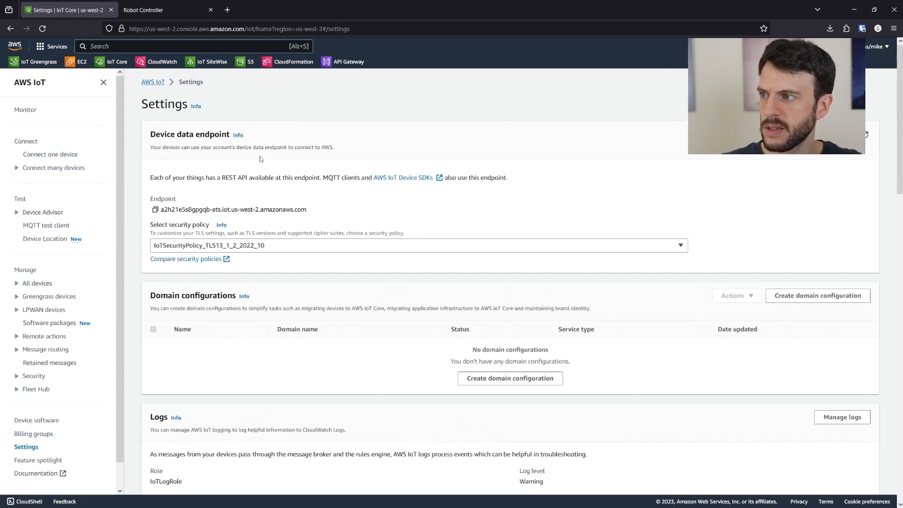
scroll(240, 167, "down", 1)
left_click(154, 164)
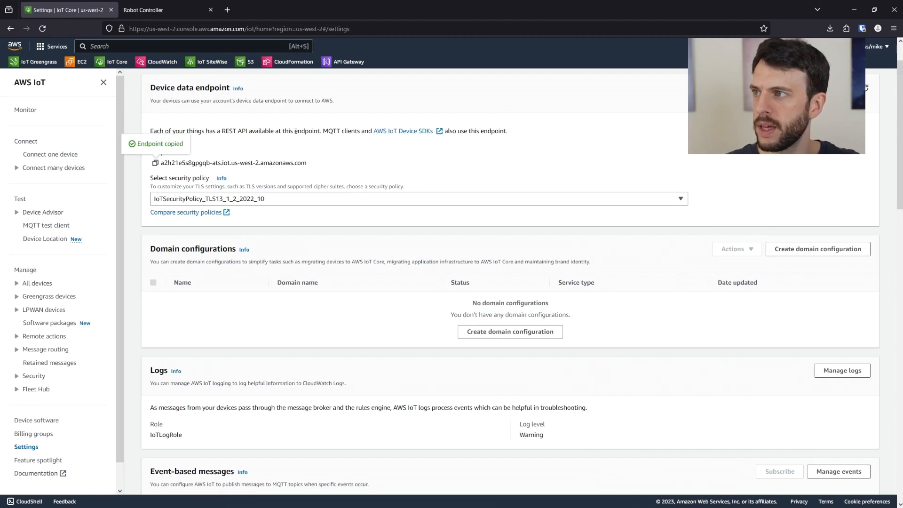
key("alt+Tab")
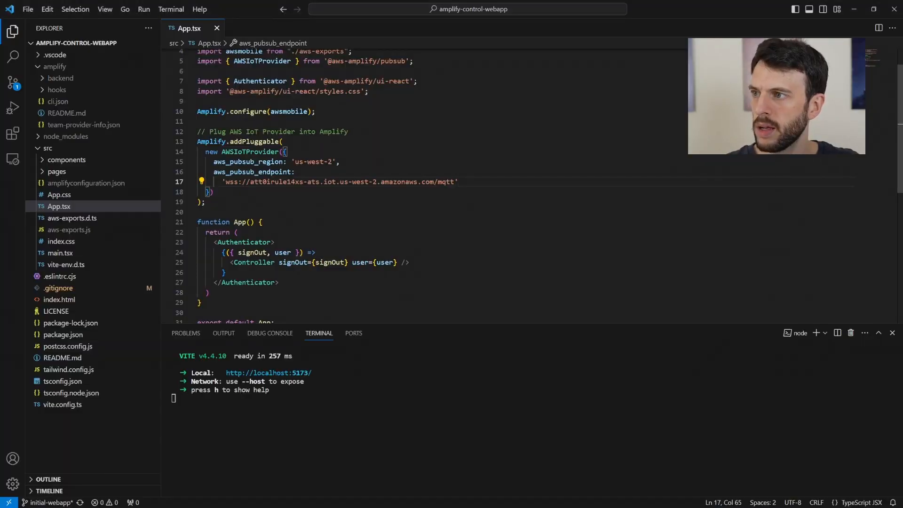
- Replace line 17's endpoint host with the copied one, append /mqtt, and save App.tsx
left_click_drag(247, 181, 455, 182)
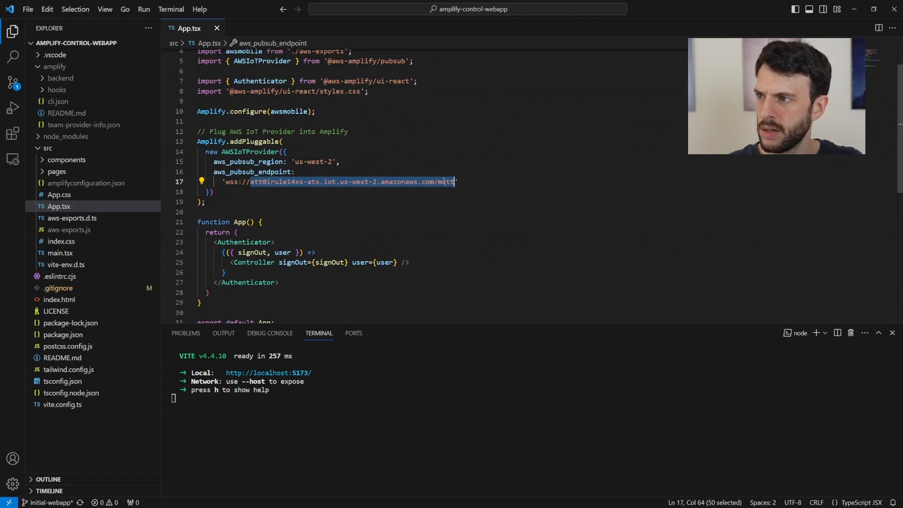
key("ctrl+v")
type("/mqtt")
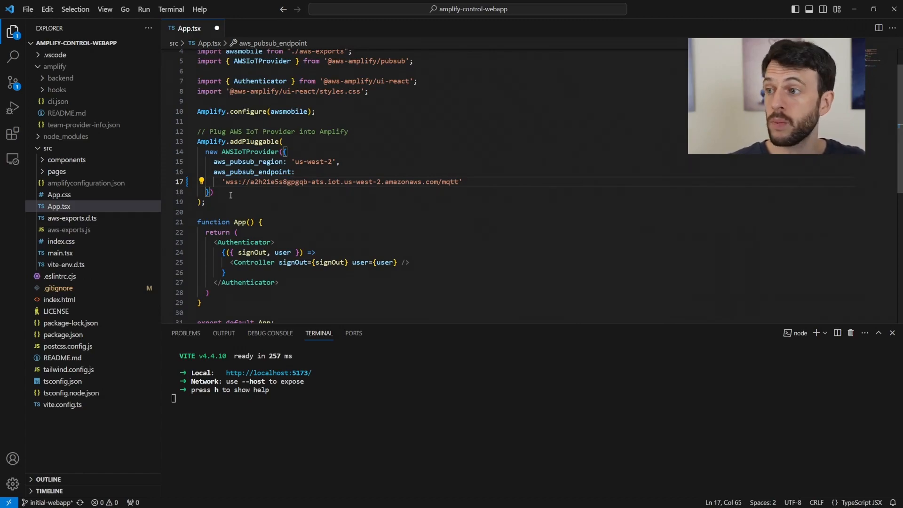
double_click(236, 182)
left_click_drag(236, 182, 457, 182)
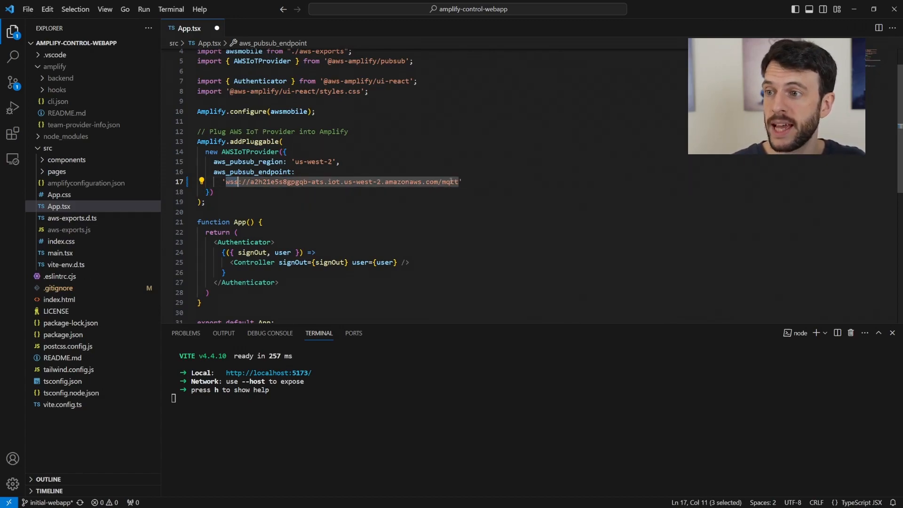
left_click(479, 183)
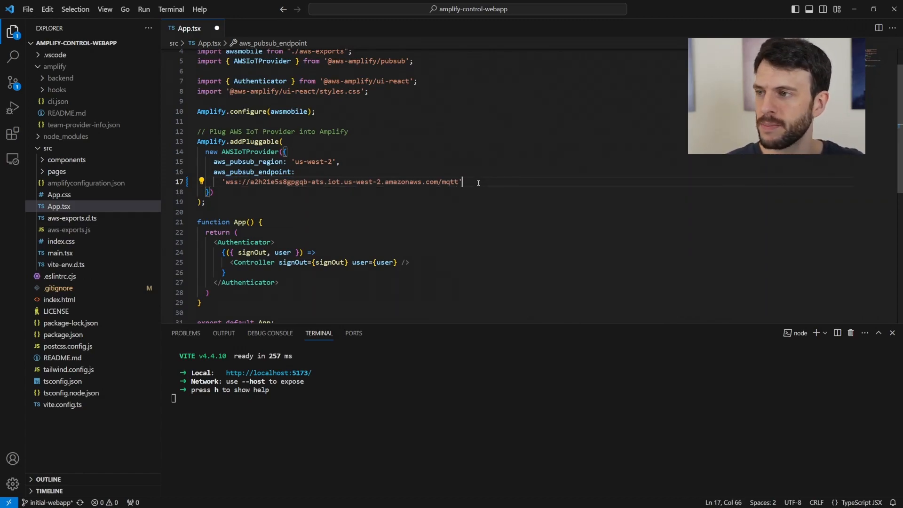
scroll(479, 183, "up", 2)
key("ctrl+s")
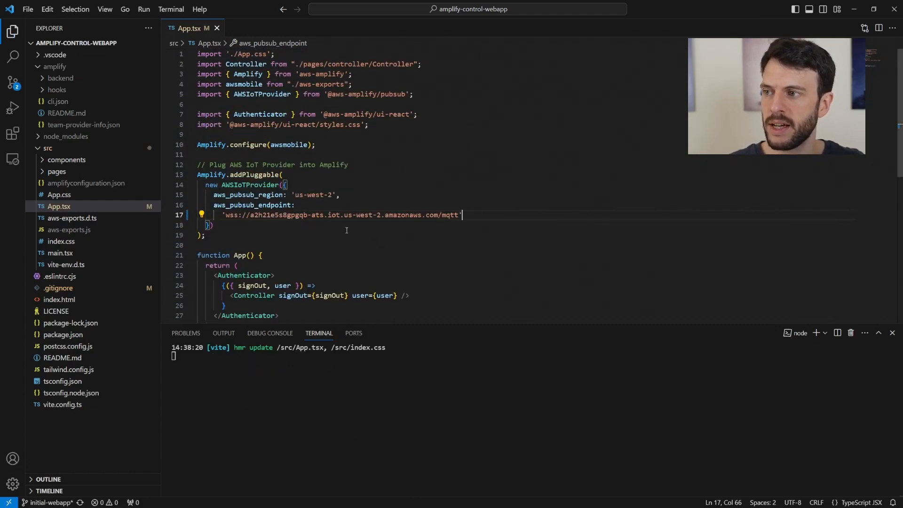
key("alt+Tab")
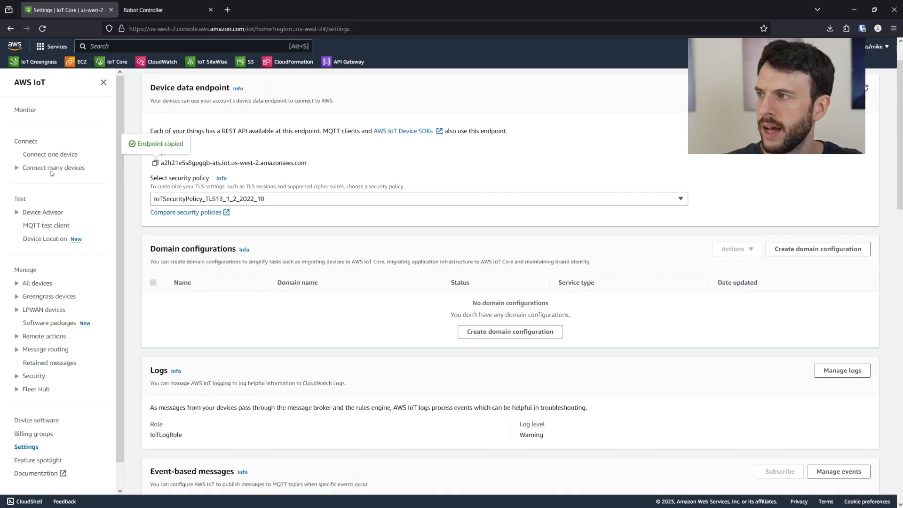
- Subscribe the MQTT test client to the '#' wildcard topic filter
left_click(46, 226)
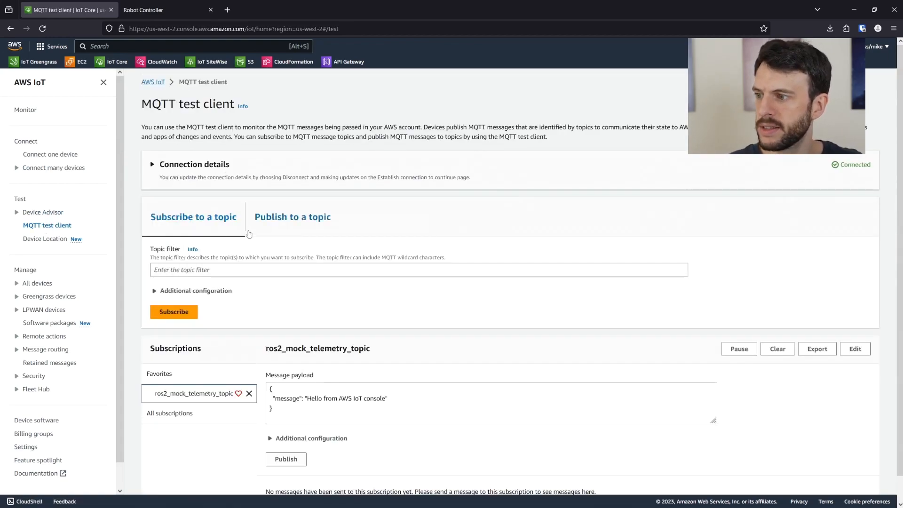
scroll(191, 277, "down", 1)
left_click(198, 243)
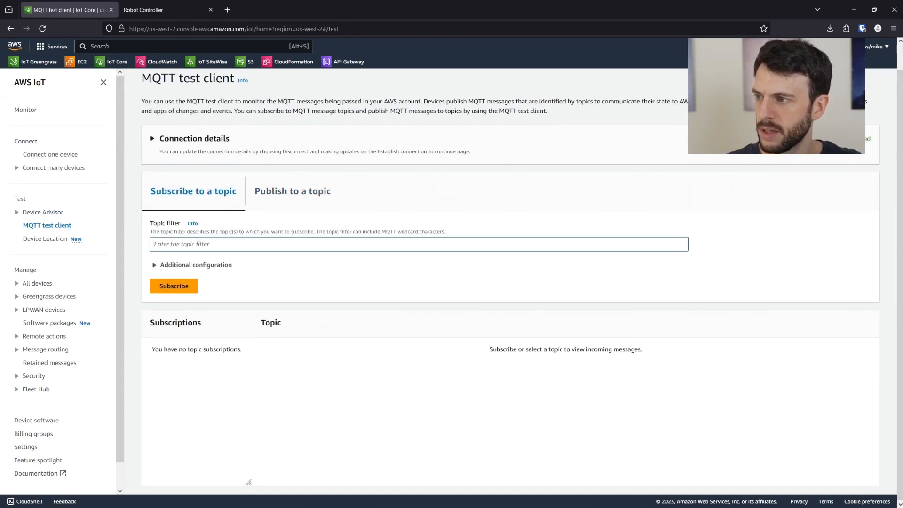
type("#")
left_click(177, 285)
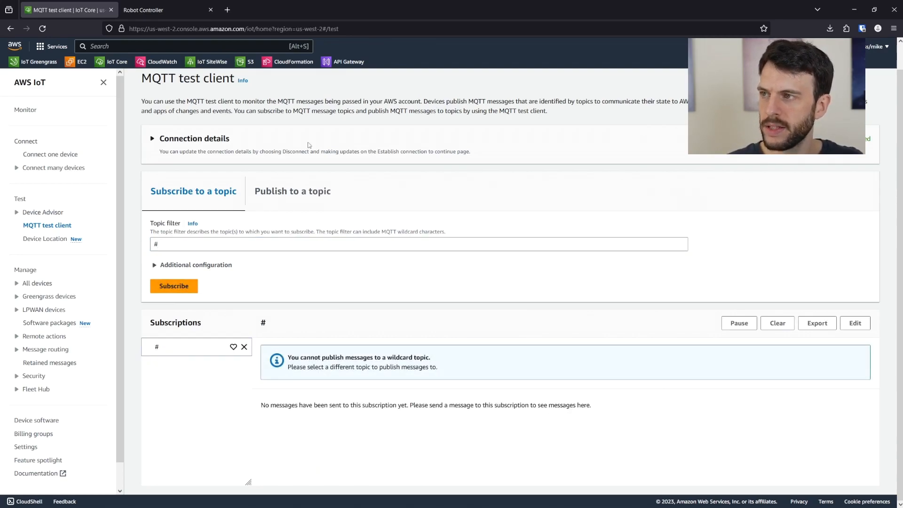
- Send an up command from the Robot Controller and check the MQTT test client for messages
left_click(140, 10)
left_click(475, 163)
left_click(89, 5)
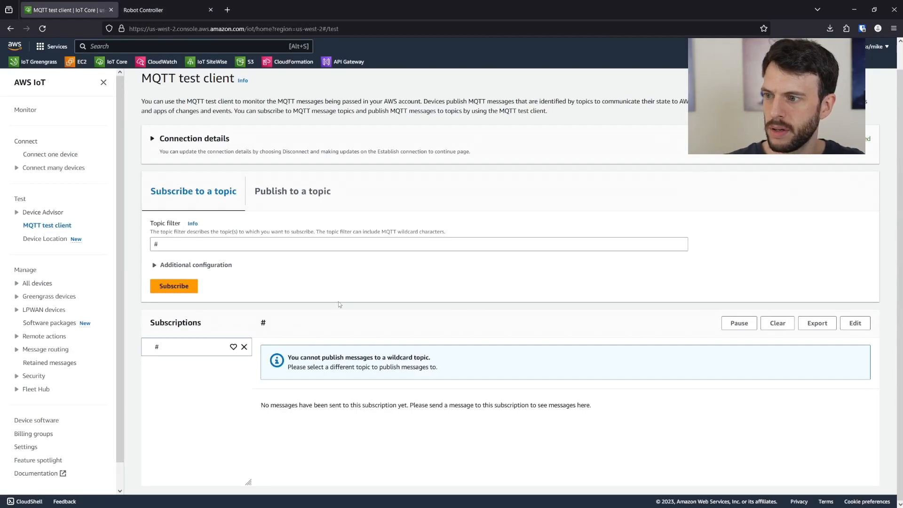
left_click(141, 10)
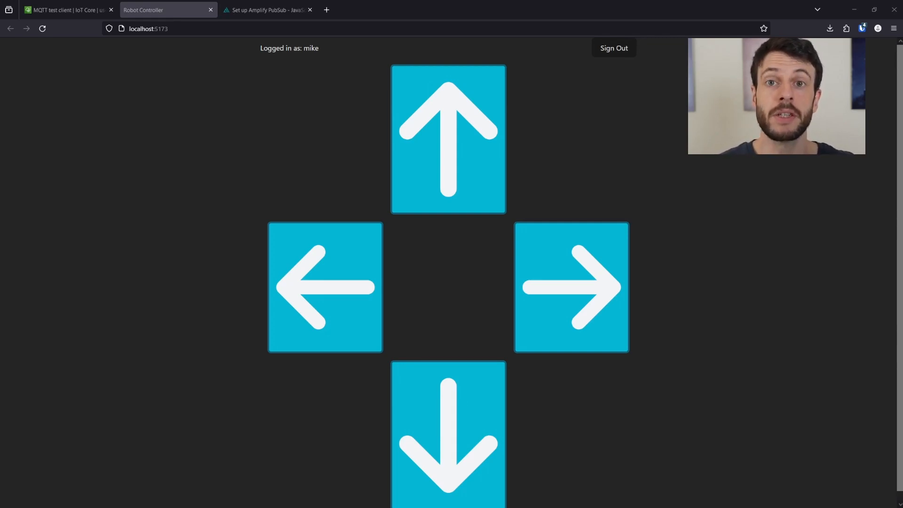
- Send a right command, then select the logged us-west-2 Cognito identity ID in the browser console
key("Right")
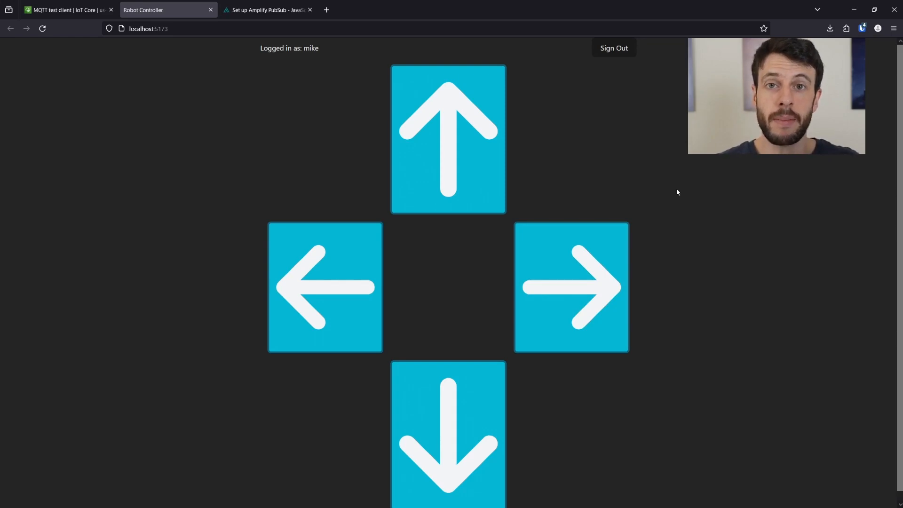
key("F12")
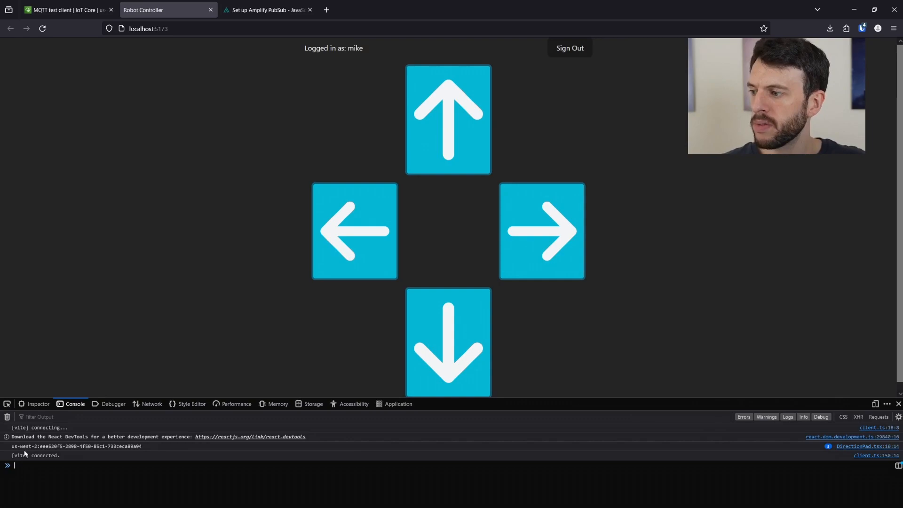
left_click_drag(13, 447, 144, 451)
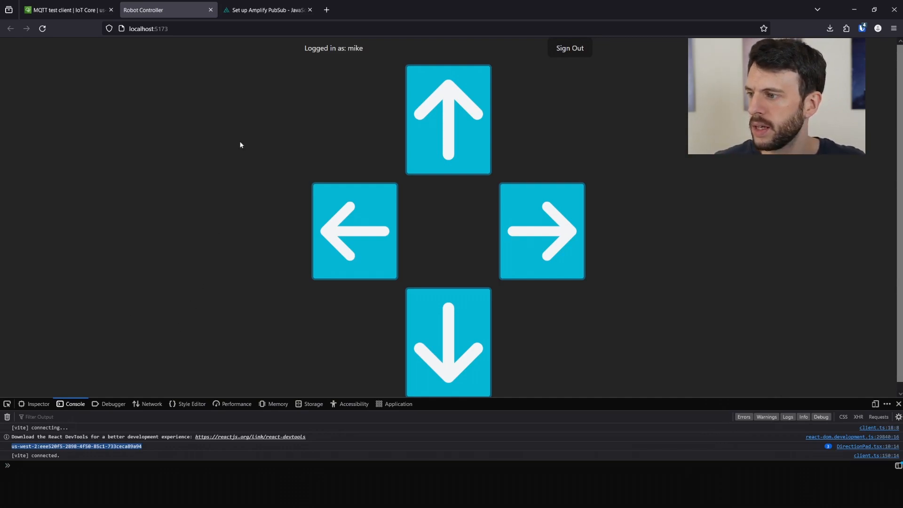
left_click(54, 10)
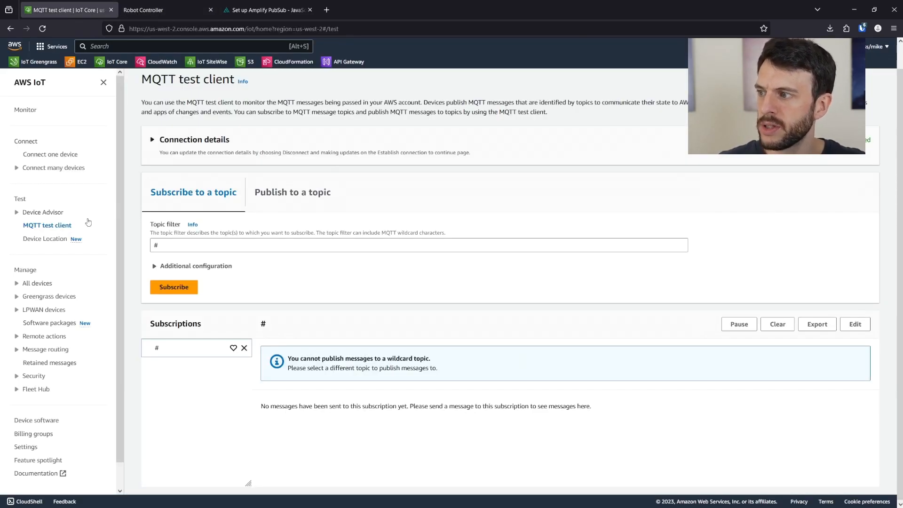
- Start a new IoT policy under Security > Policies and name it IoTFullAccess
scroll(60, 285, "down", 1)
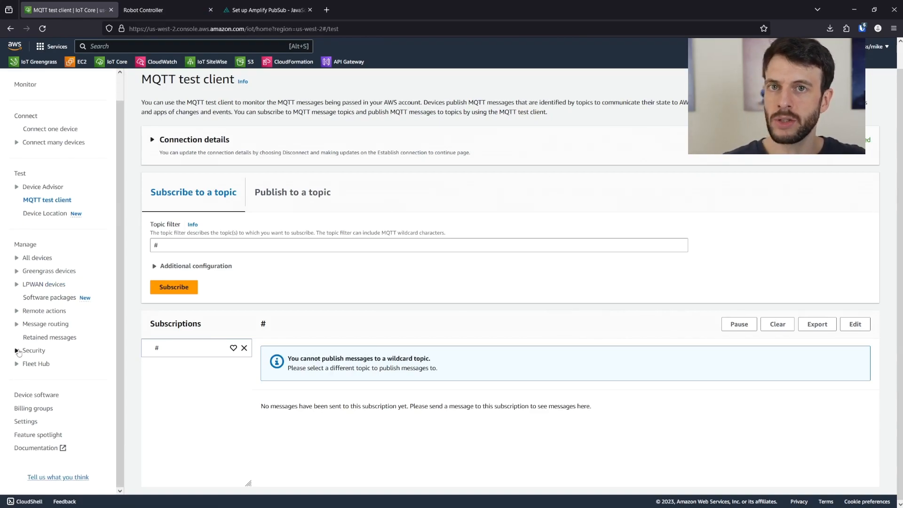
left_click(19, 351)
left_click(42, 390)
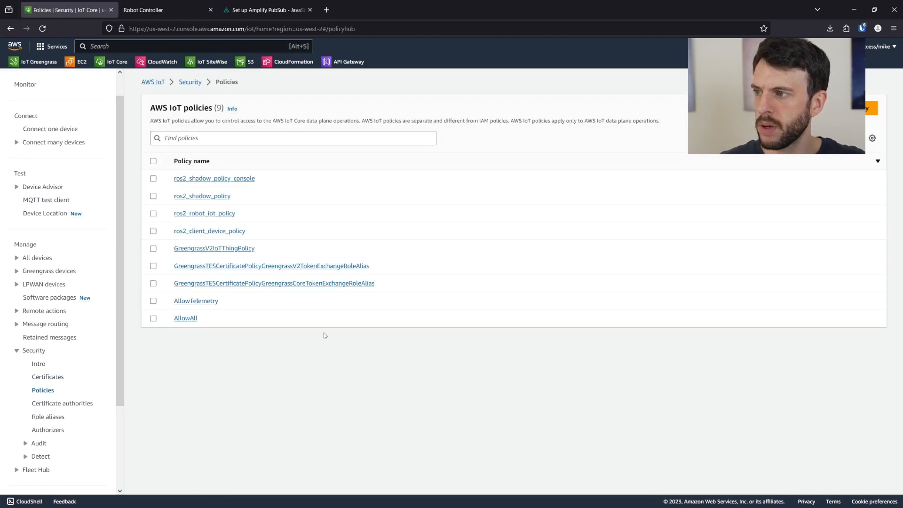
left_click(870, 108)
left_click(283, 196)
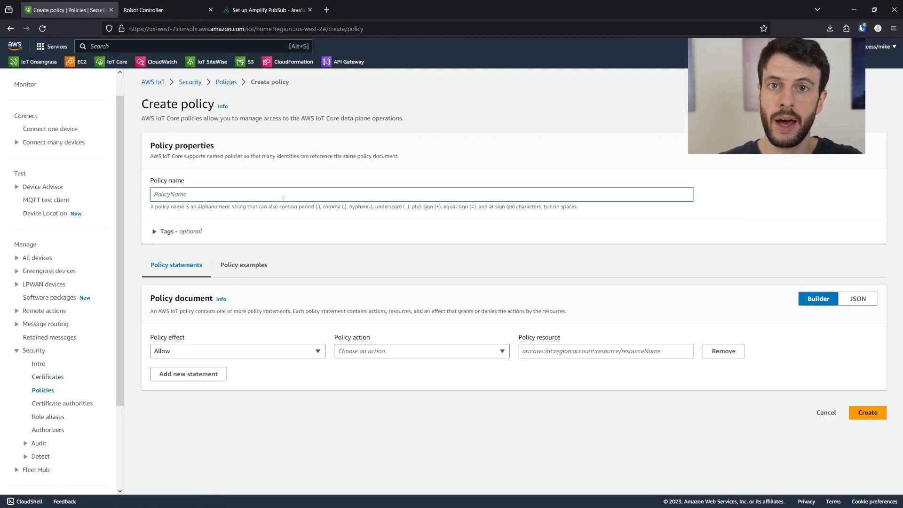
type("Iot")
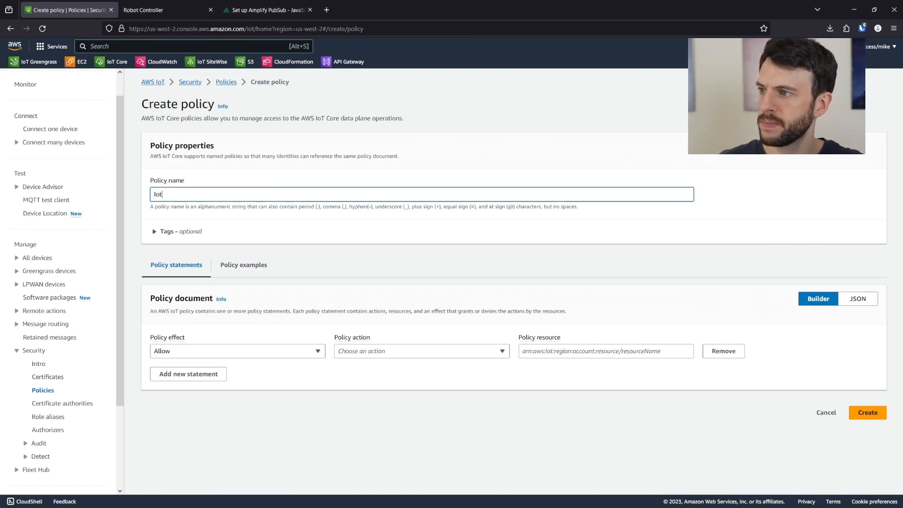
type("Ru")
key("BackSpace")
key("BackSpace")
key("BackSpace")
type("FullAccess")
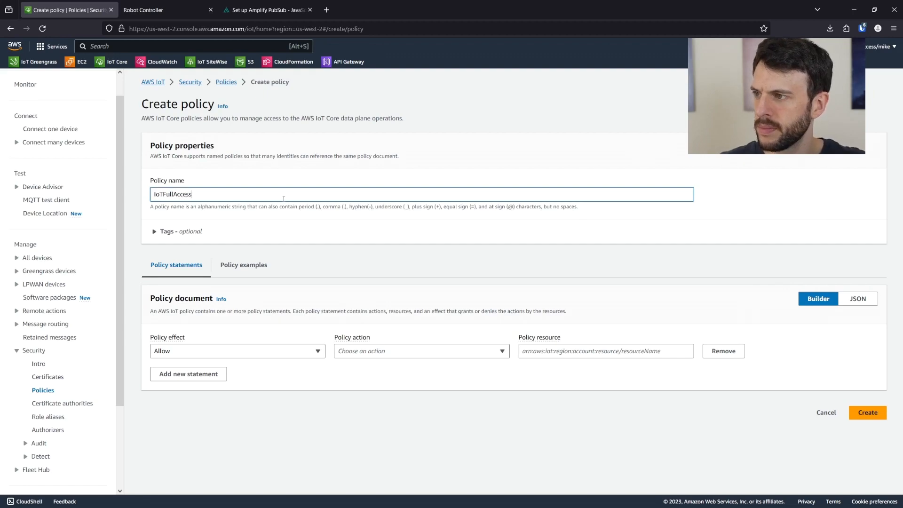
- Allow action * on resource * and create the IoTFullAccess policy
left_click(391, 354)
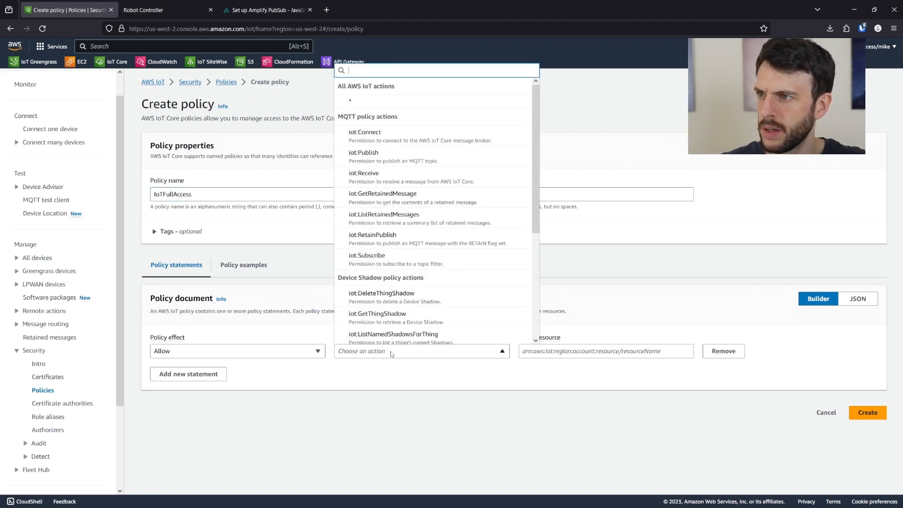
left_click(376, 100)
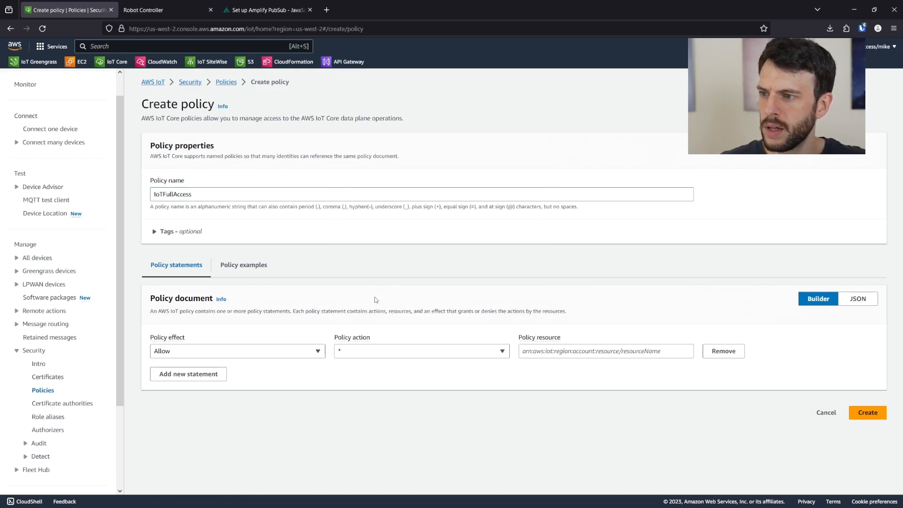
left_click(553, 354)
type("*")
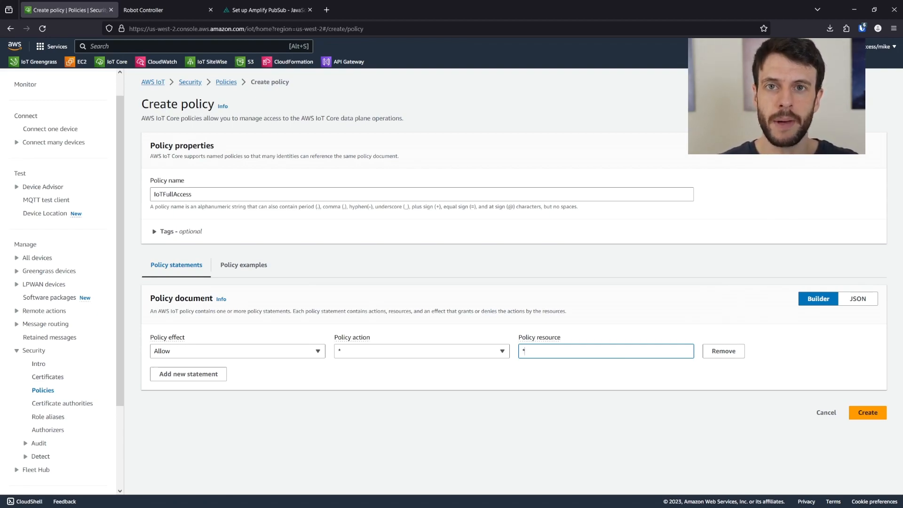
left_click(879, 414)
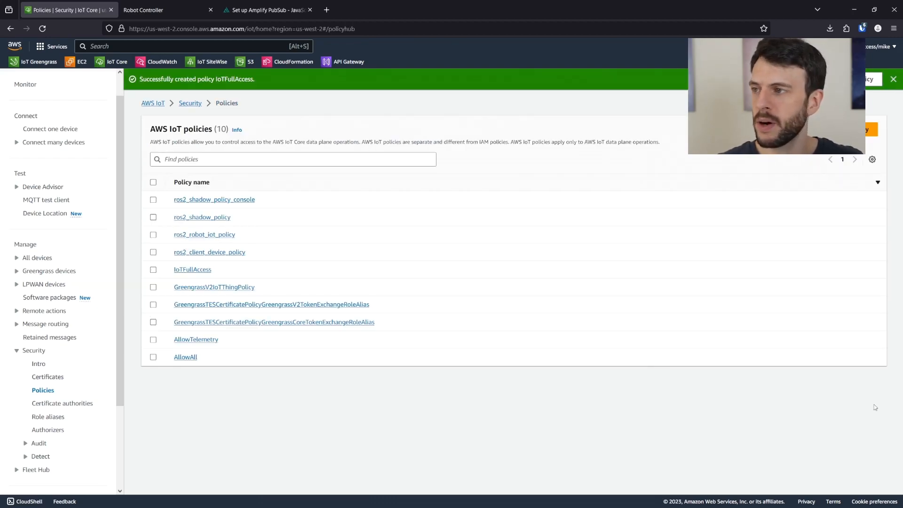
- Look up the attach-policy instructions in the Amplify PubSub setup docs
left_click(265, 10)
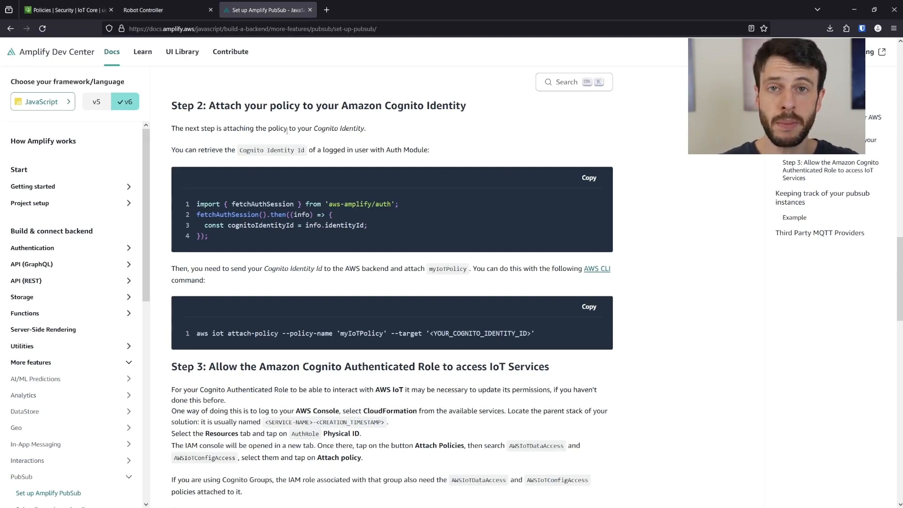
scroll(231, 265, "down", 2)
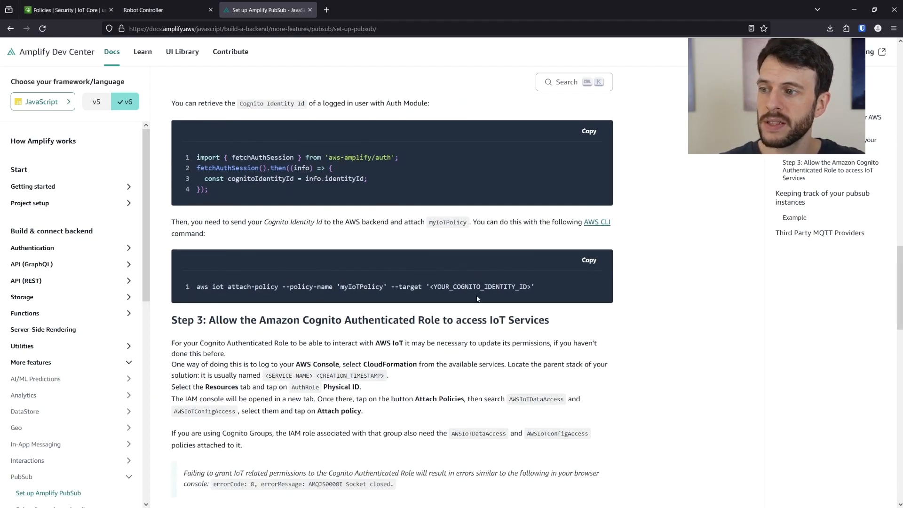
key("alt+Tab")
- Attach IoTFullAccess to the pasted Cognito identity ID via aws iot attach-policy, then rerun amplify serve
type("aw")
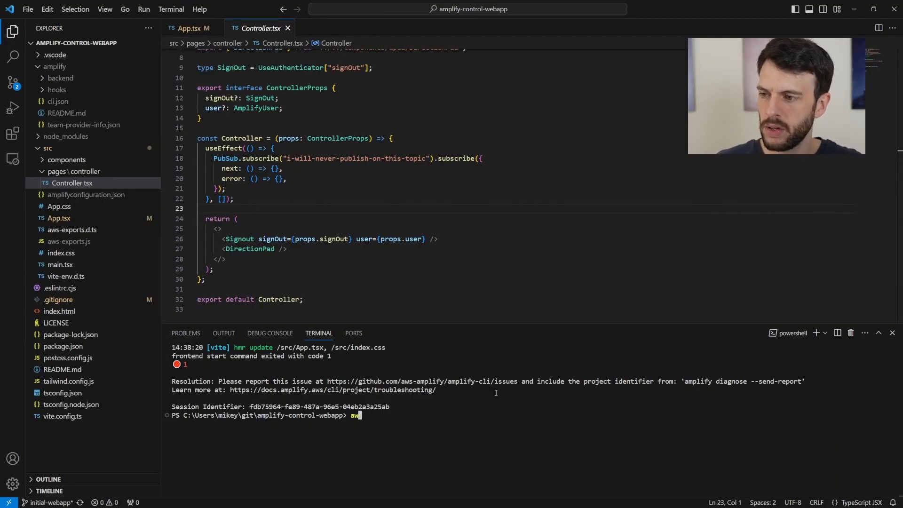
type("s iot attac")
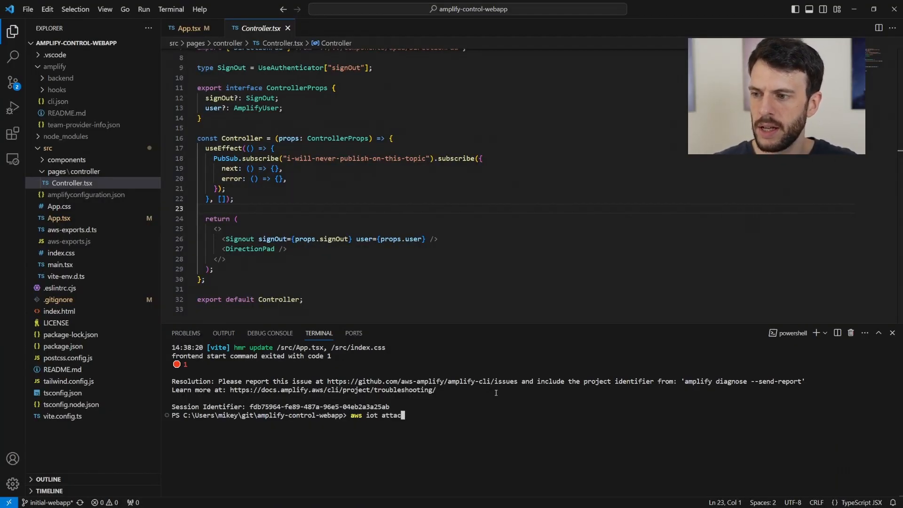
type("h-poli")
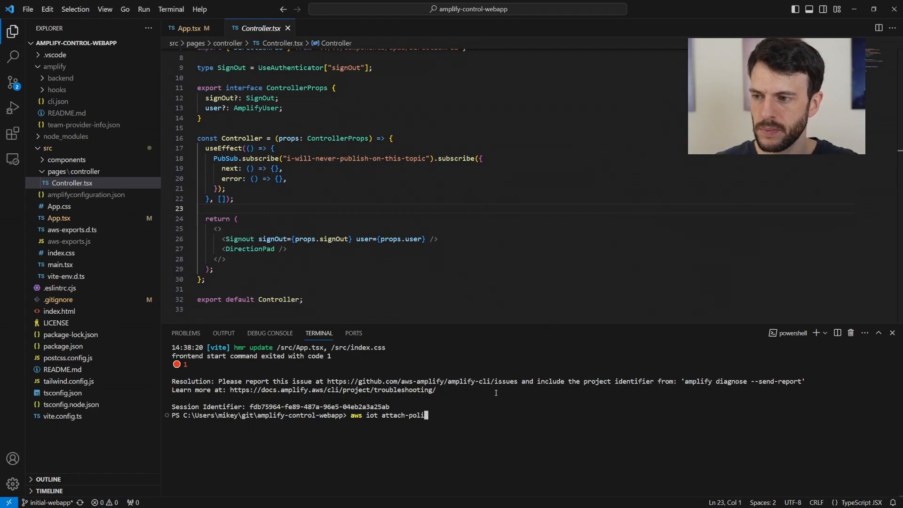
type("cy --p")
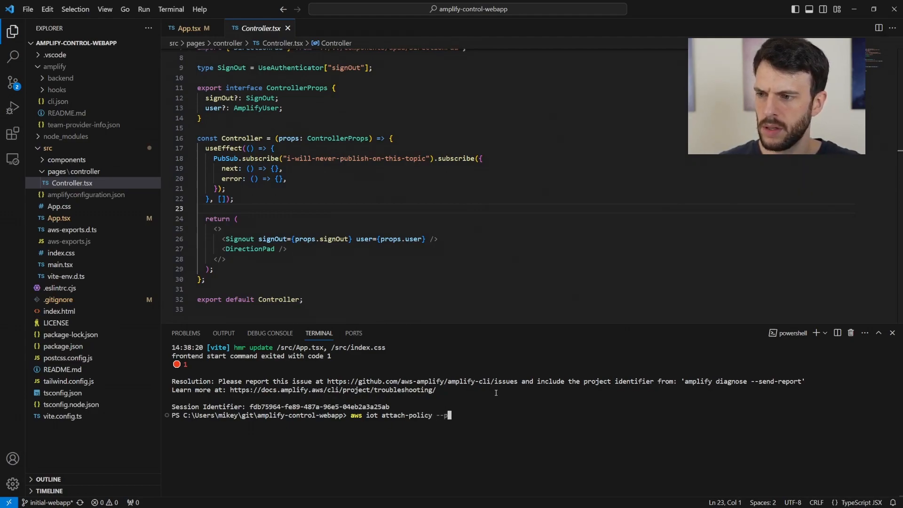
type("olicy-name")
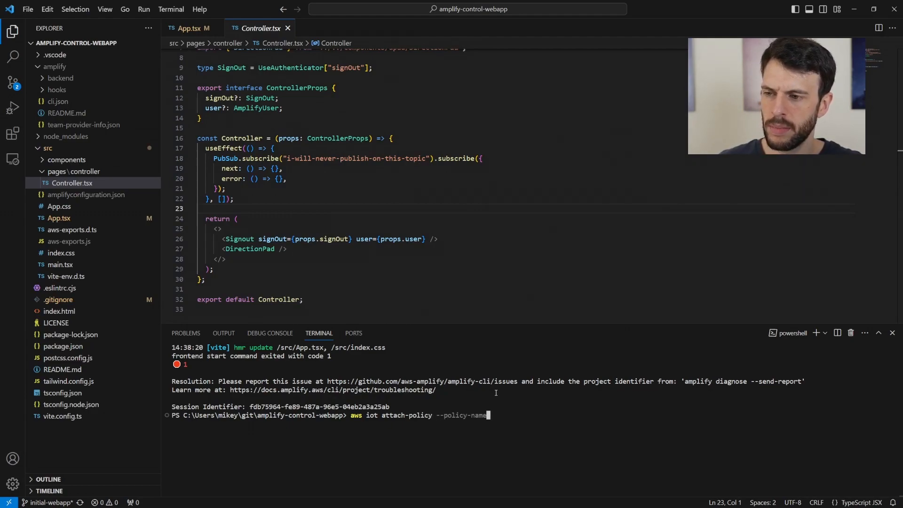
type(" \"IoT")
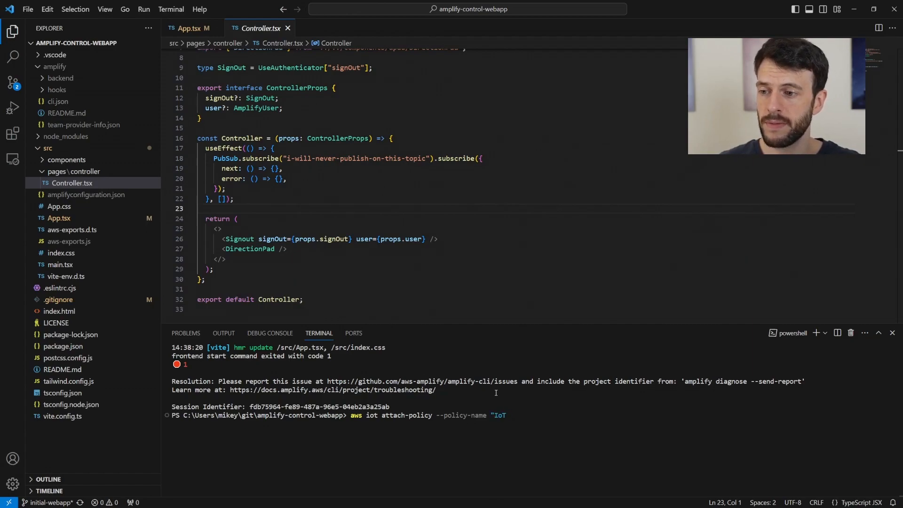
type("FullAccess")
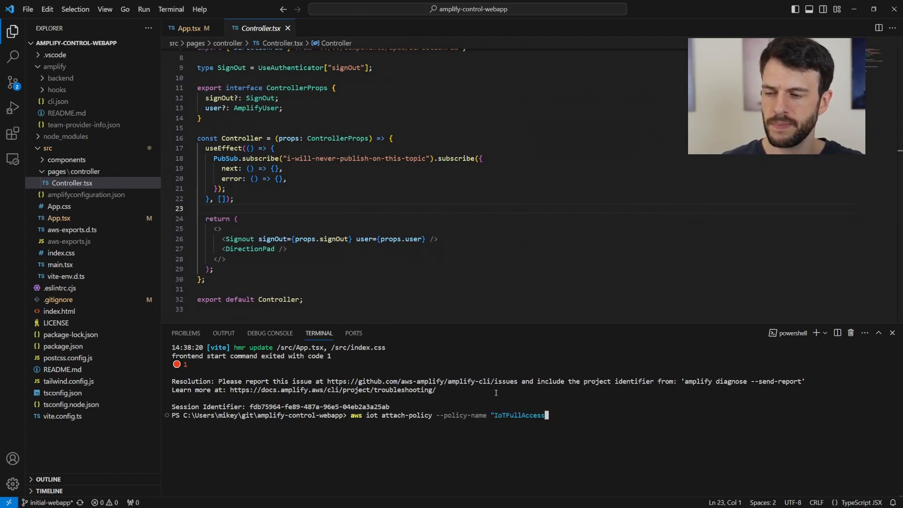
type("\" --target \"")
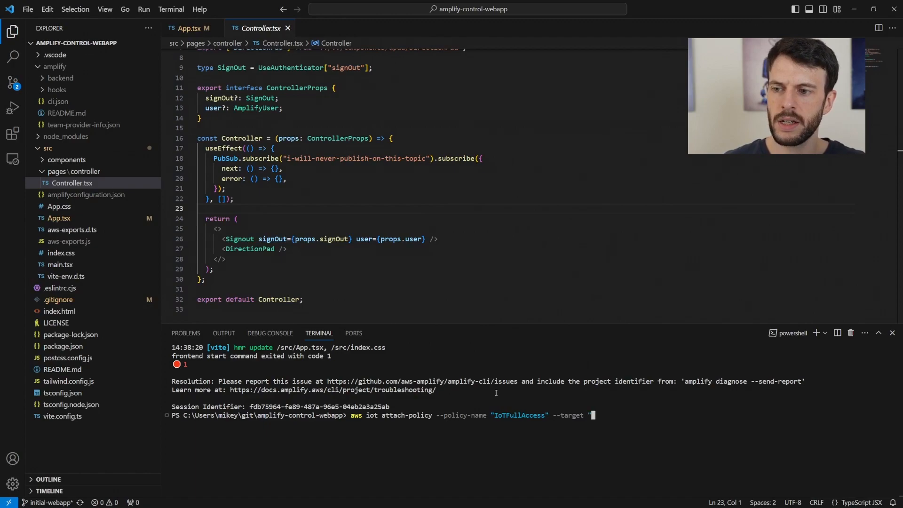
type("us-west-2:eee520f5-2898-4f50-85c1-733ceca89a94")
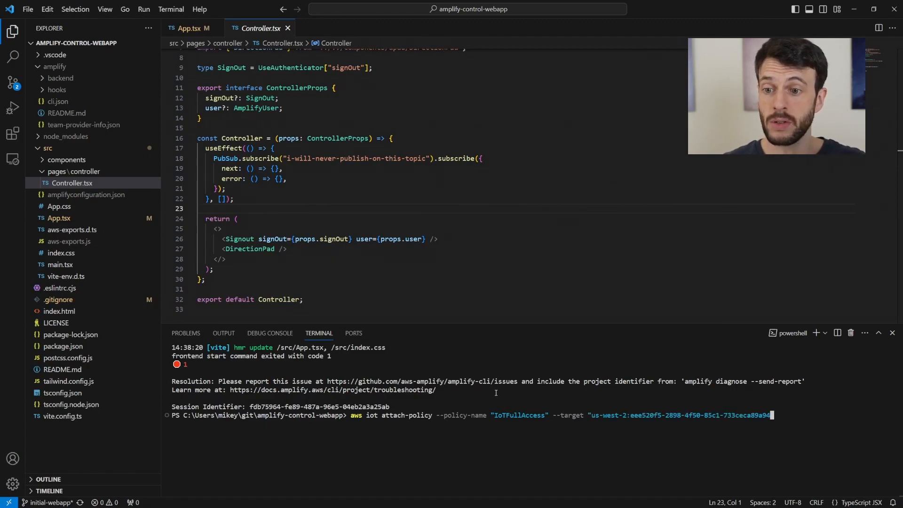
type("\"")
key("Return")
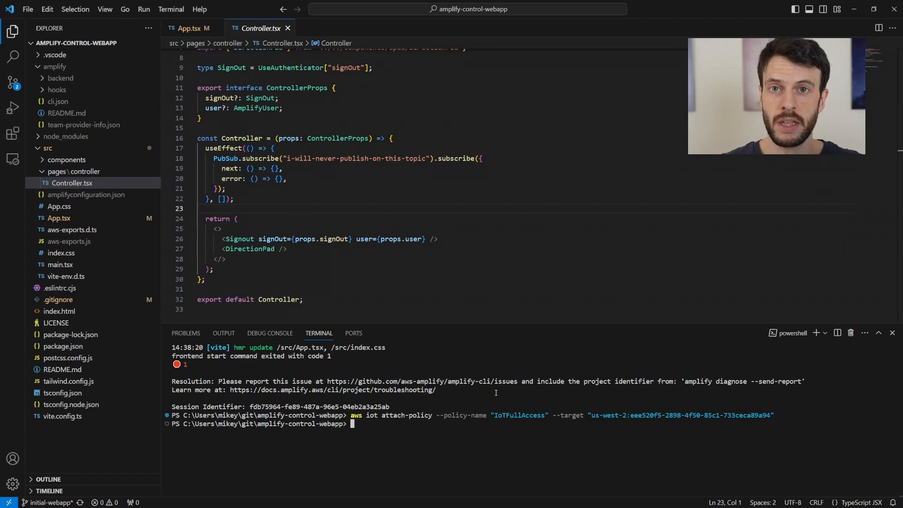
key("Up")
key("Up")
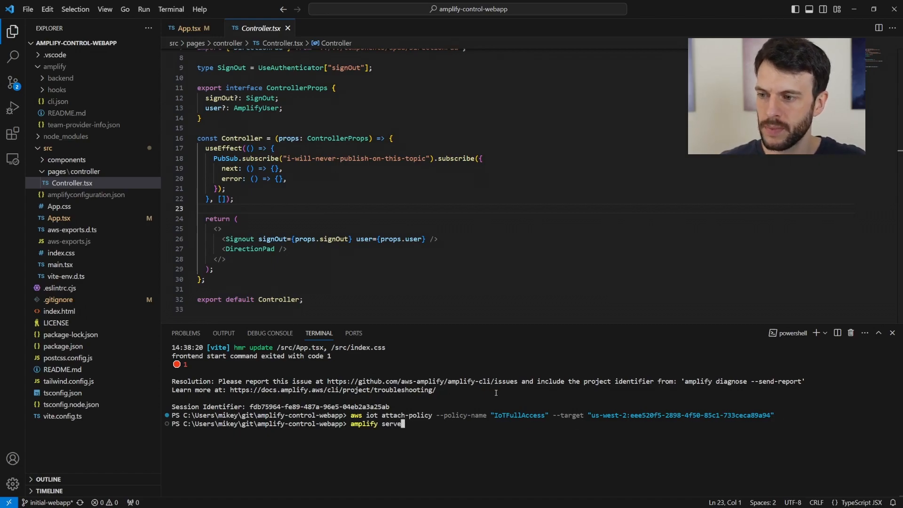
key("Return")
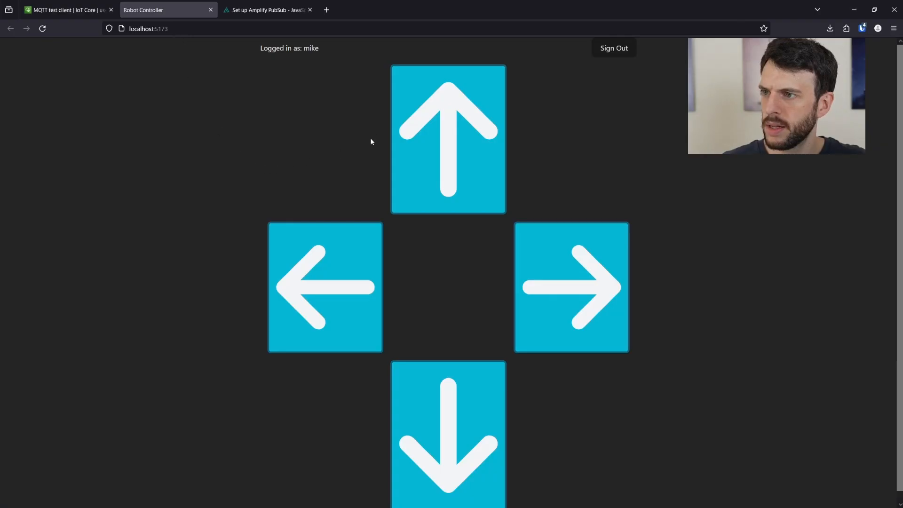
- Send an up arrow command and confirm a robot/jetbot1/command message appears in the MQTT test client
left_click(447, 133)
left_click(72, 12)
scroll(353, 275, "down", 10)
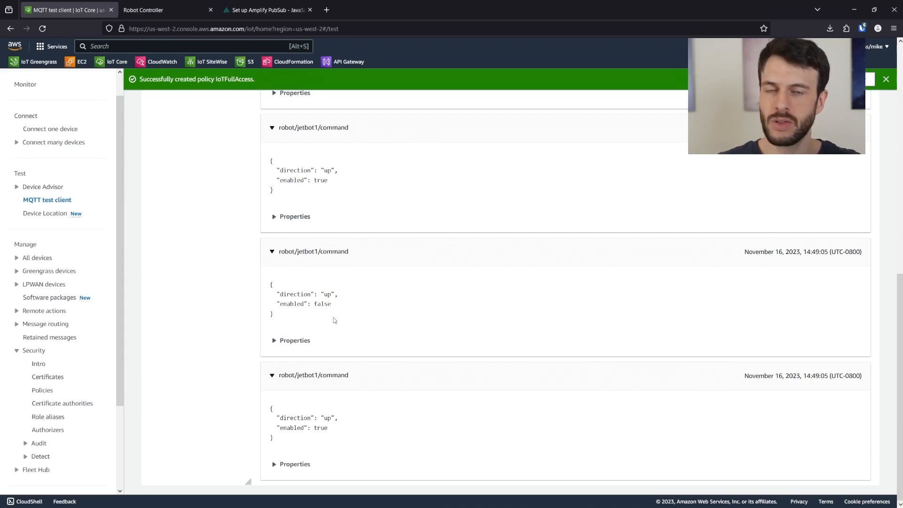
scroll(334, 320, "up", 10)
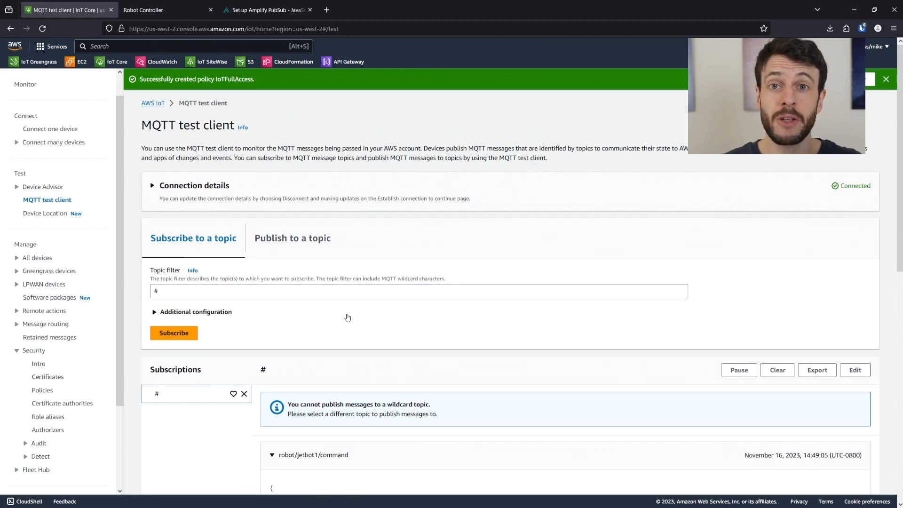
left_click(165, 10)
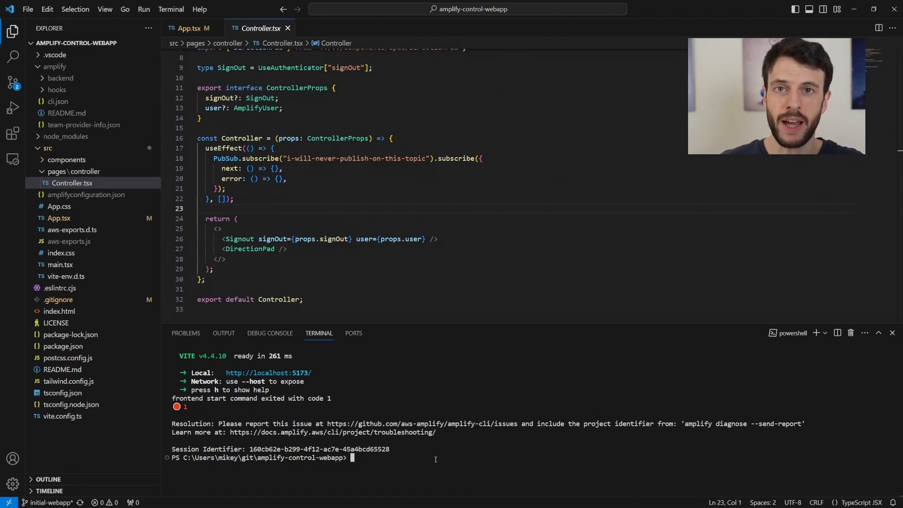
- Add hosting via amplify add hosting, choosing Amplify Console with manual deployment
type("amplify ")
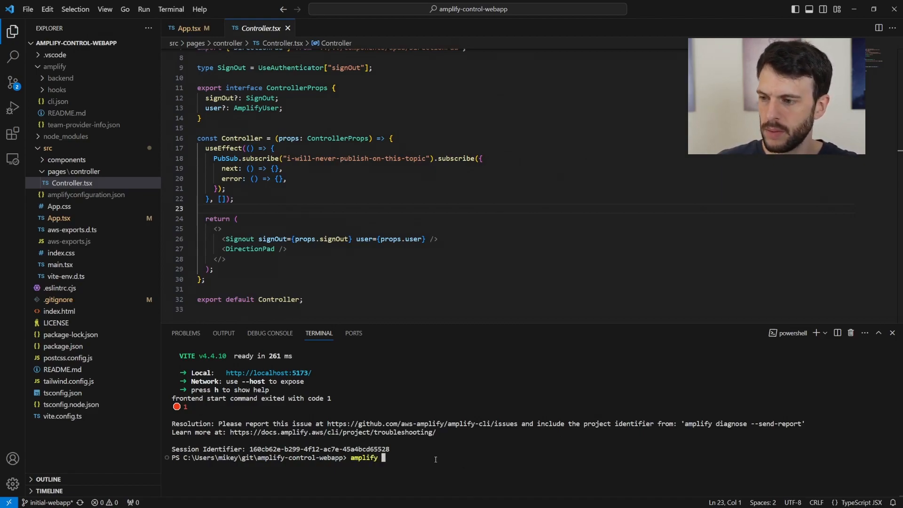
type("add hosting")
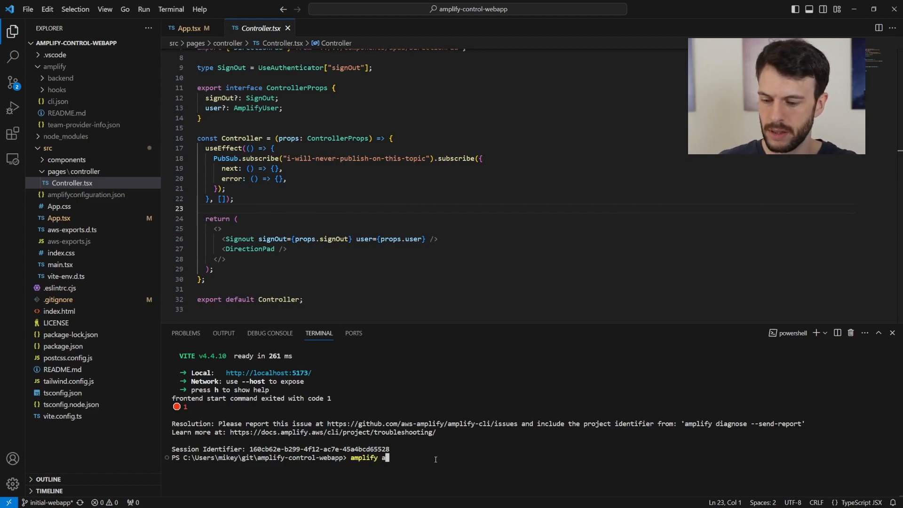
key("Return")
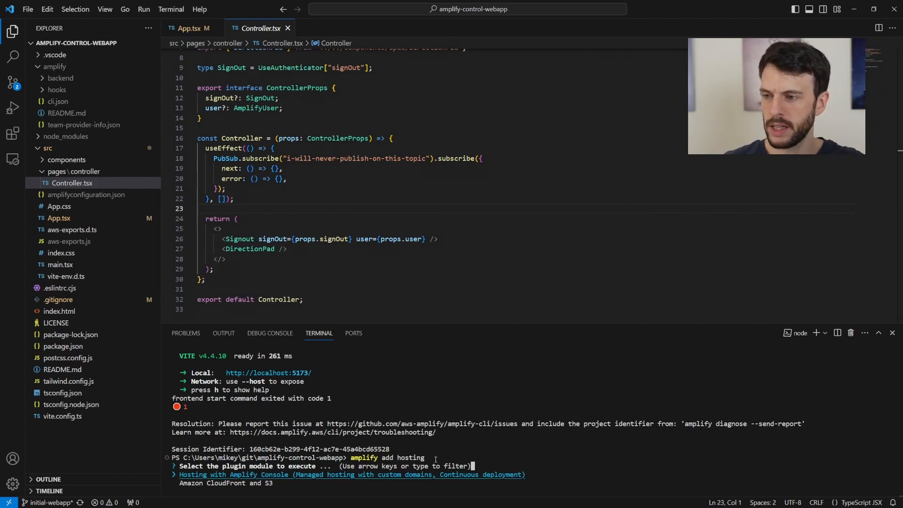
key("Return")
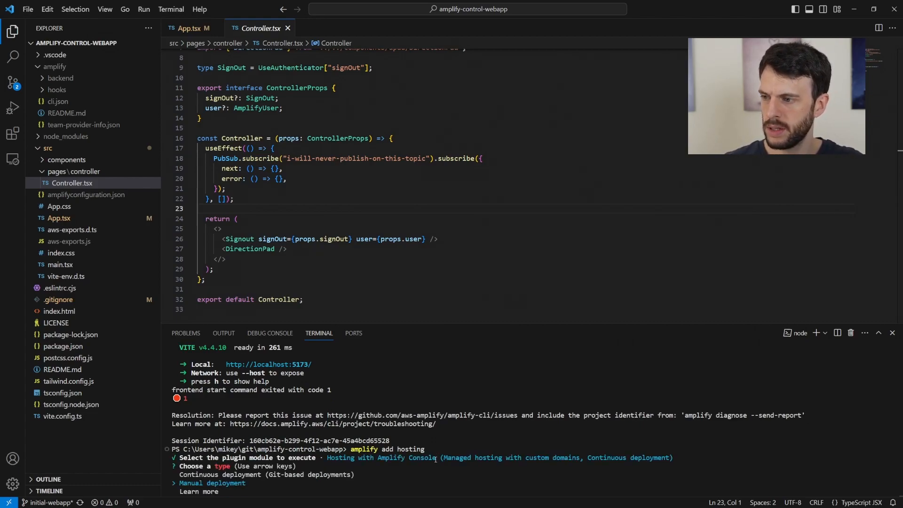
key("Return")
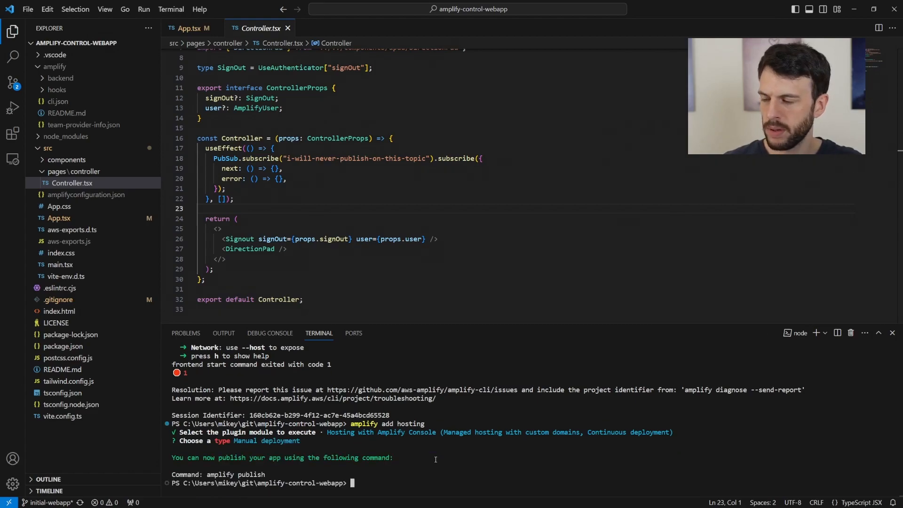
- Run amplify publish, confirm with Y, and open the deployed amplifyapp.com URL
type("amplify publish")
key("Return")
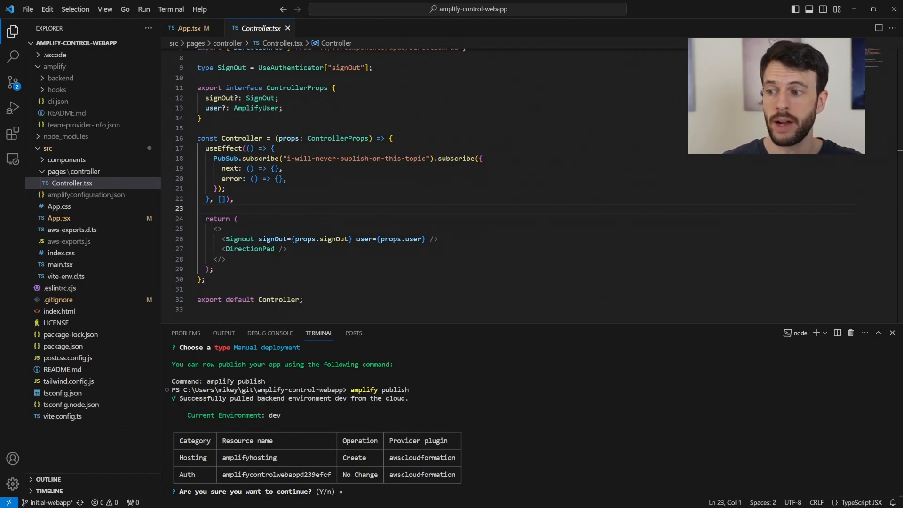
key("Return")
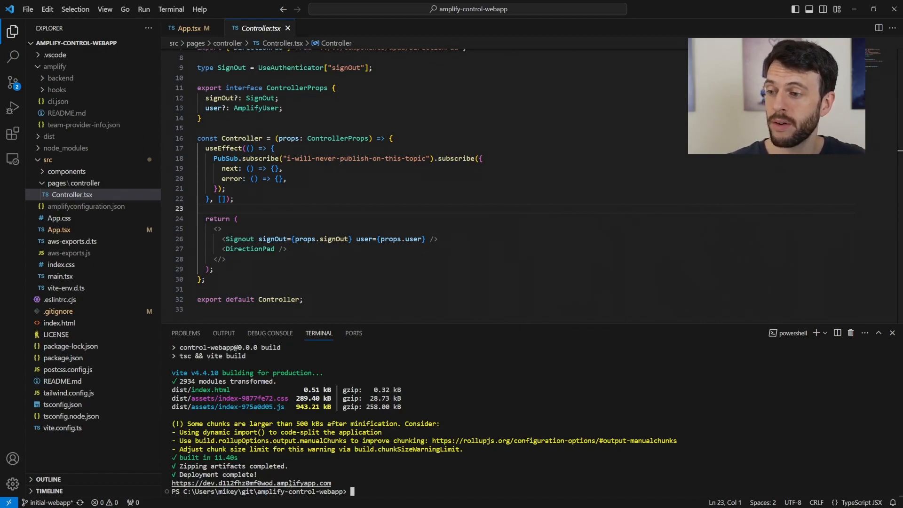
left_click(291, 485, "ctrl")
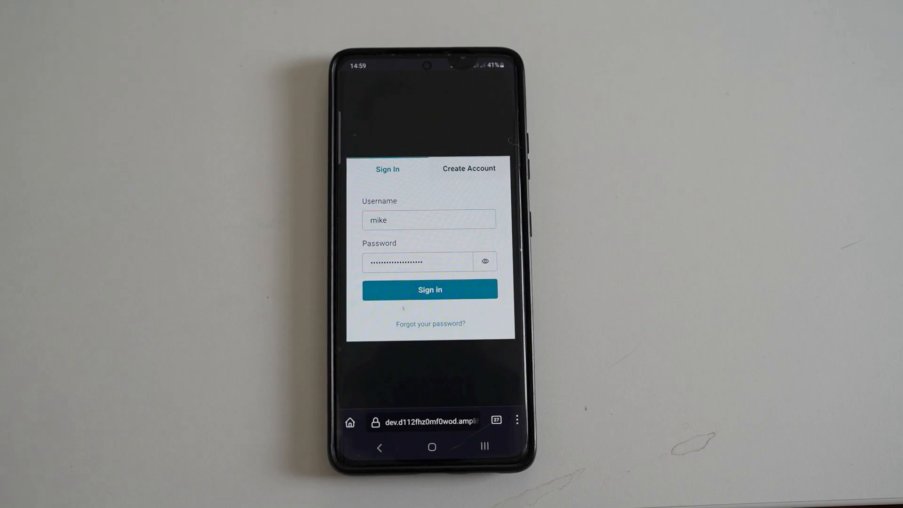
- Sign in on the phone, skip account recovery, then send up, left and right commands
left_click(405, 289)
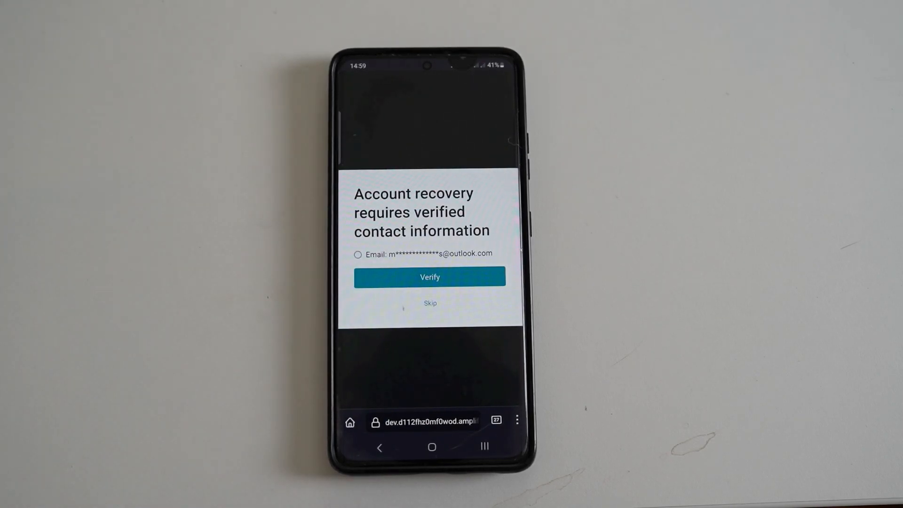
left_click(431, 303)
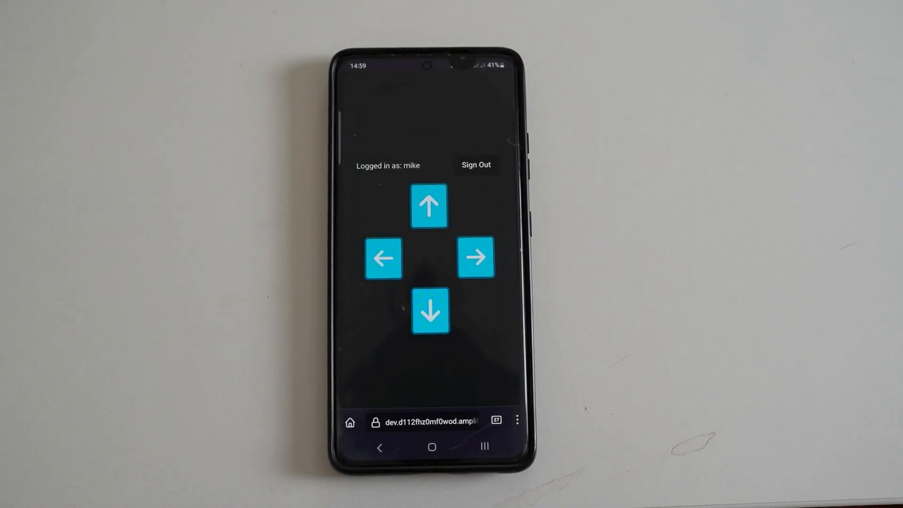
left_click(431, 203)
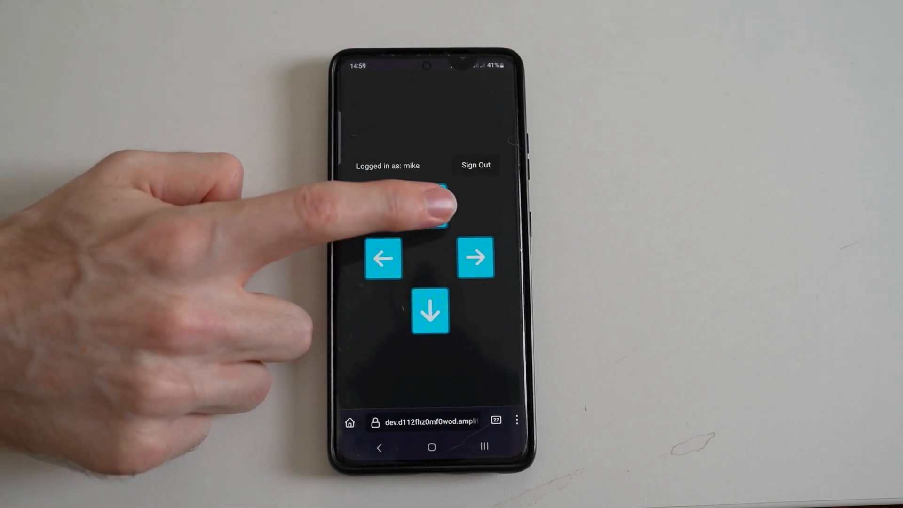
left_click(383, 258)
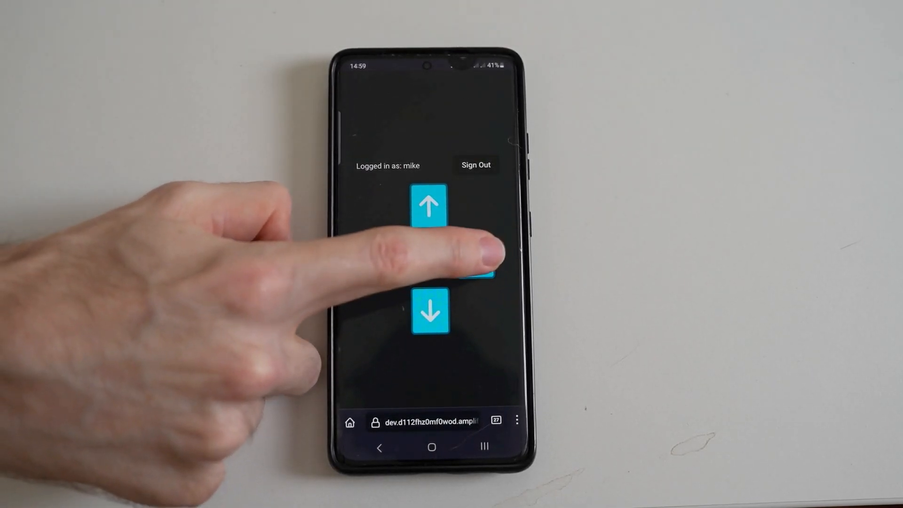
left_click(475, 258)
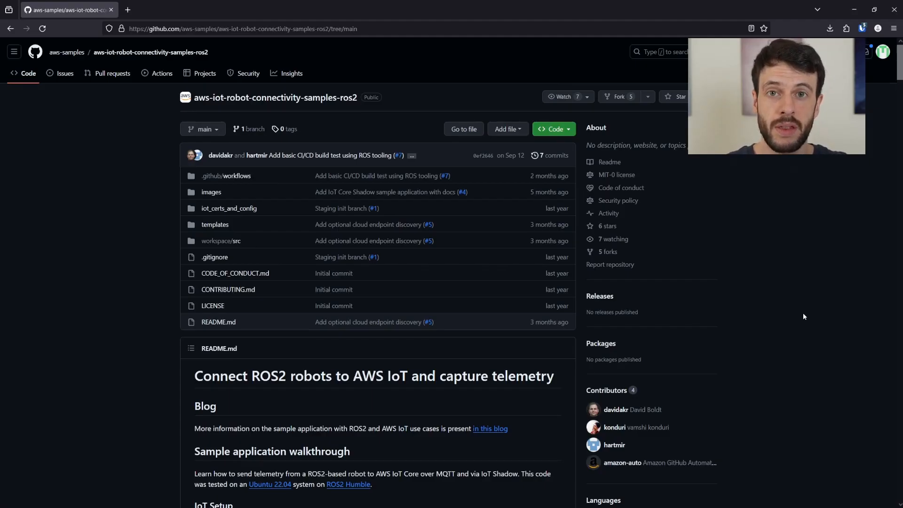
- Scroll the repository README down to the IoT Setup section
scroll(803, 317, "down", 4)
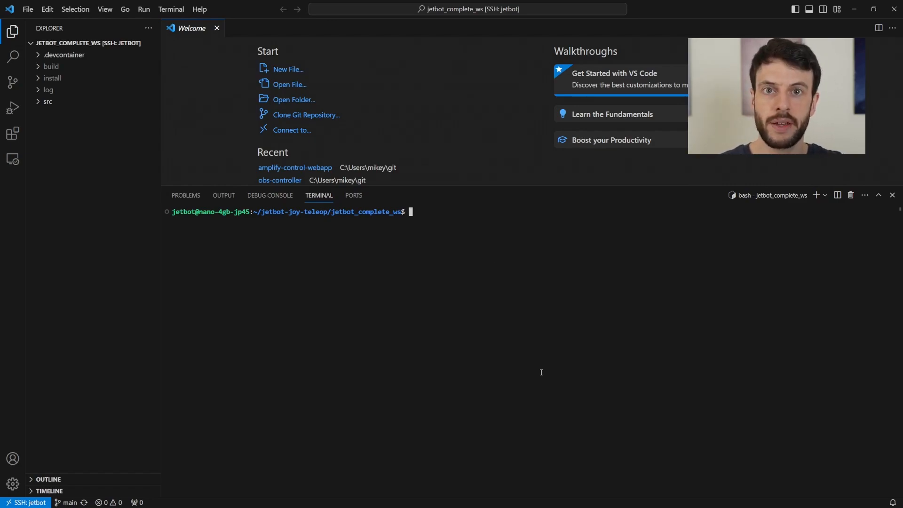
- Check the terminal's AWS caller identity with aws sts get-caller-identity, then clear the terminal
type("aws sts get-caller-identity")
key("Return")
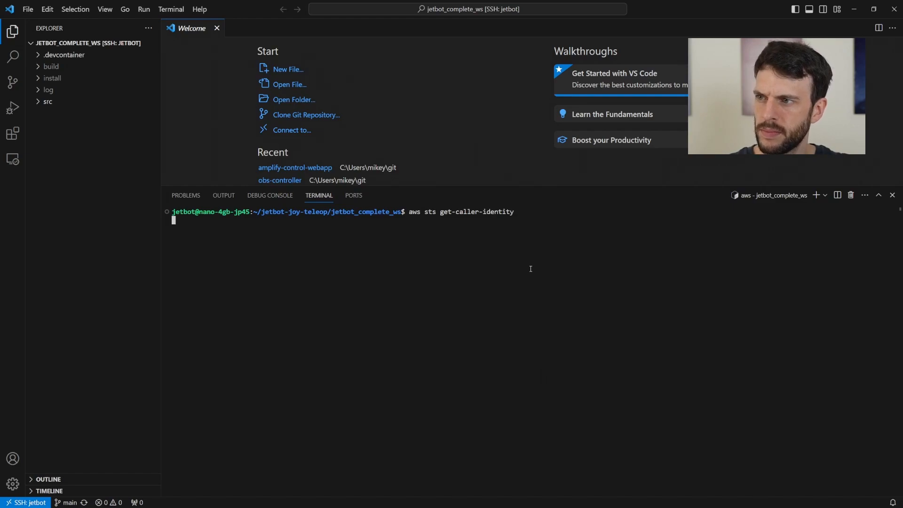
left_click(217, 27)
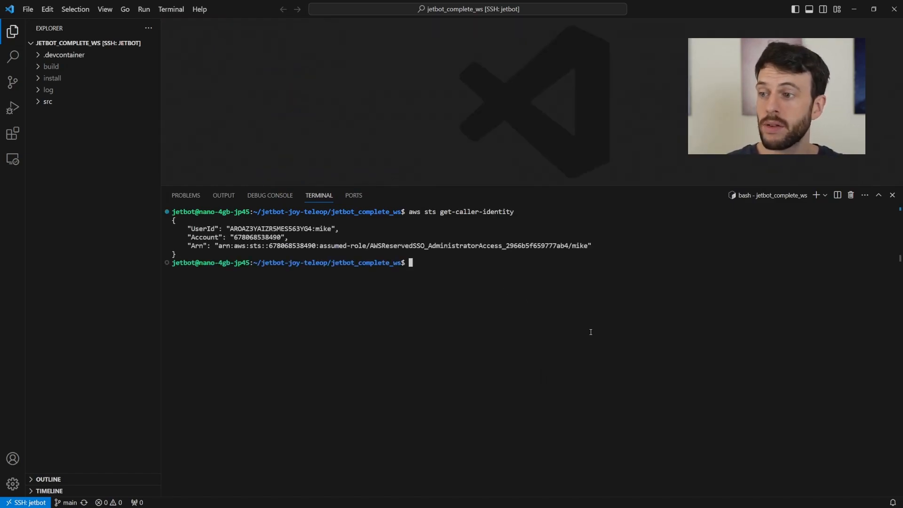
type("clear")
key("Return")
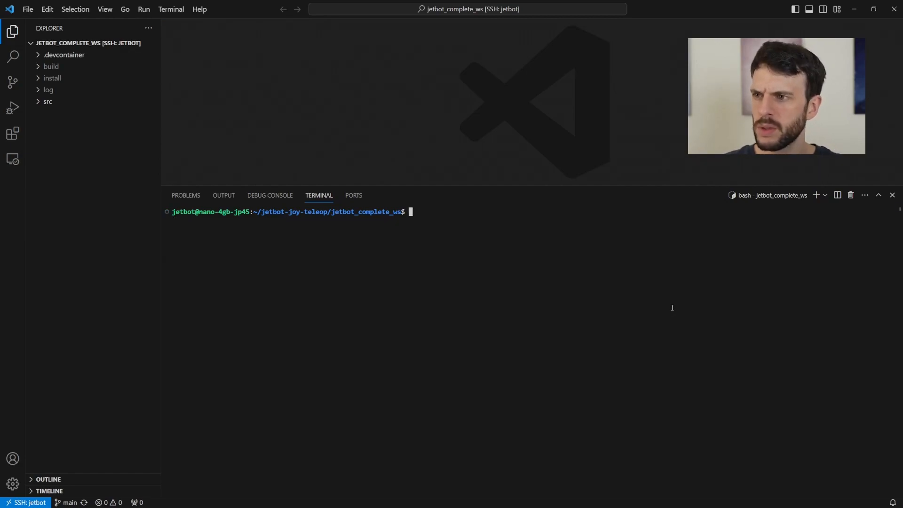
- Export the AWS region us-west-2, an absolute CERT_FOLDER_LOCATION and THING_NAME my_jetbot_thing
type("export AWS_REGION")
type("=us-west-2")
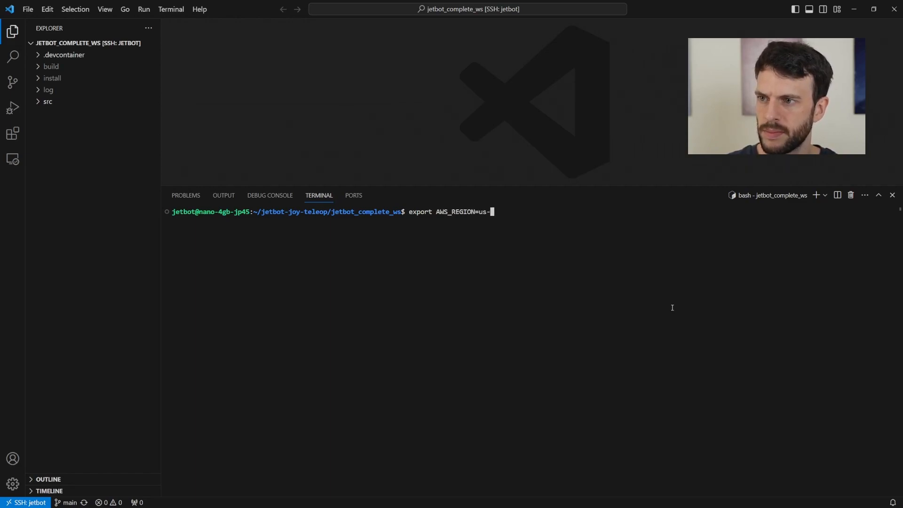
key("Return")
type("export CERT_FOLDER_LOCATION=~/aws-iot-robot-connectivity-samples-ros2/iot_certs_and_config/ export THING_NAME=my_ros2_robot_thing export IOT_CONFIG_TEMPLATE=~/aws-iot-robot-connectivity-samples-ros2/templates/iot_config_template.json export IOT_POLICY_TEMPLATE=~/aws-iot-robot-connectivity-samples-ros2/templates/iot_policy_template.json export IOT_POLICY_NAME=ros2_robot_iot_policy")
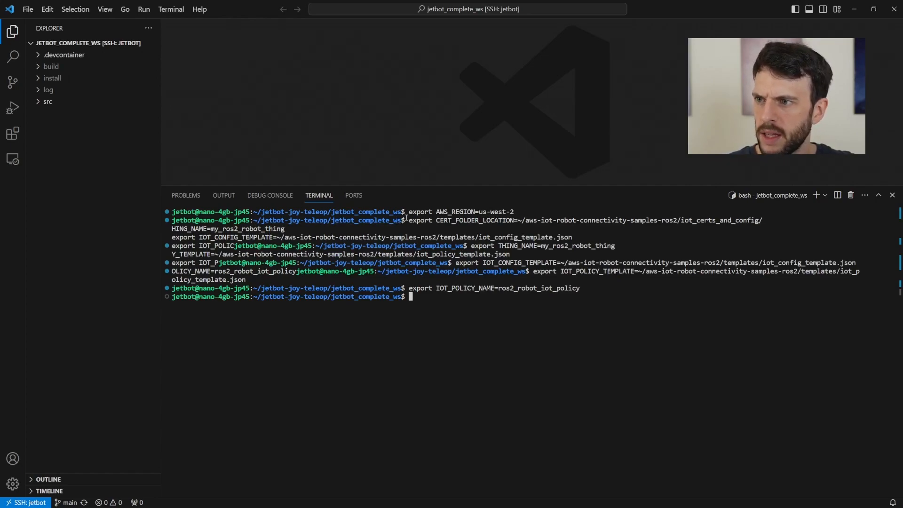
left_click_drag(411, 221, 519, 220)
key("ctrl+c")
key("ctrl+v")
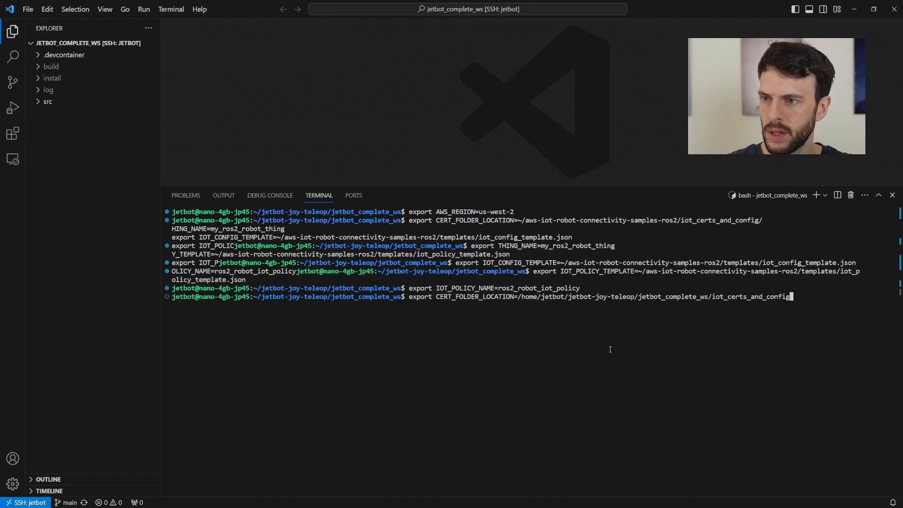
key("Return")
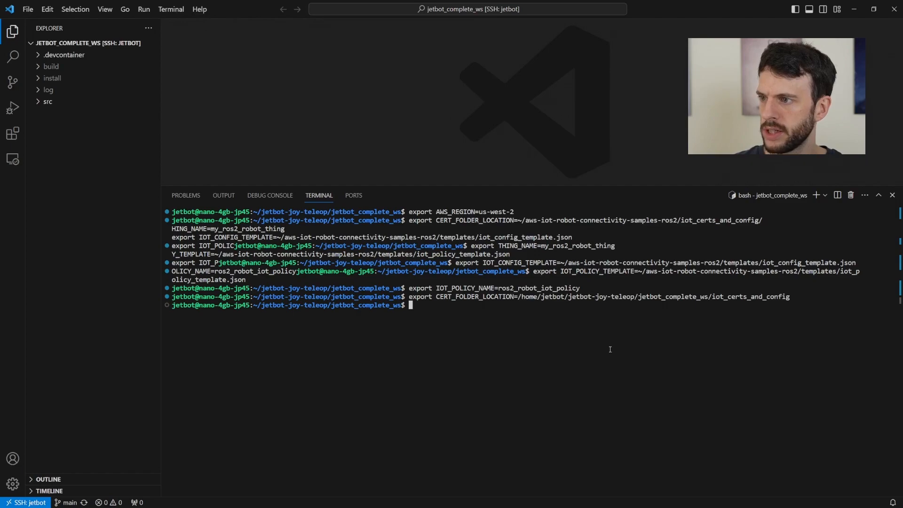
key("ctrl+v")
key("Return")
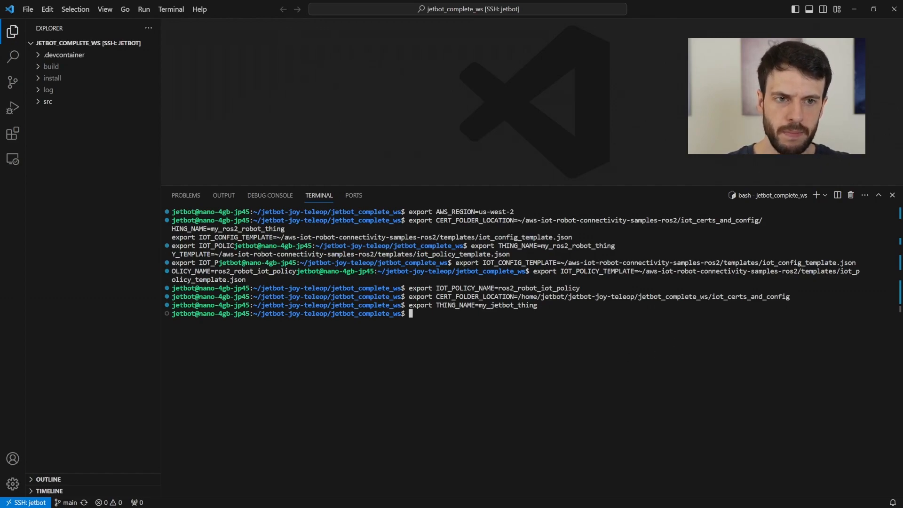
- Run the multi-line AWS setup commands, re-export the certificate folder, and create the iot_certs_and_config folder
key("ctrl+l")
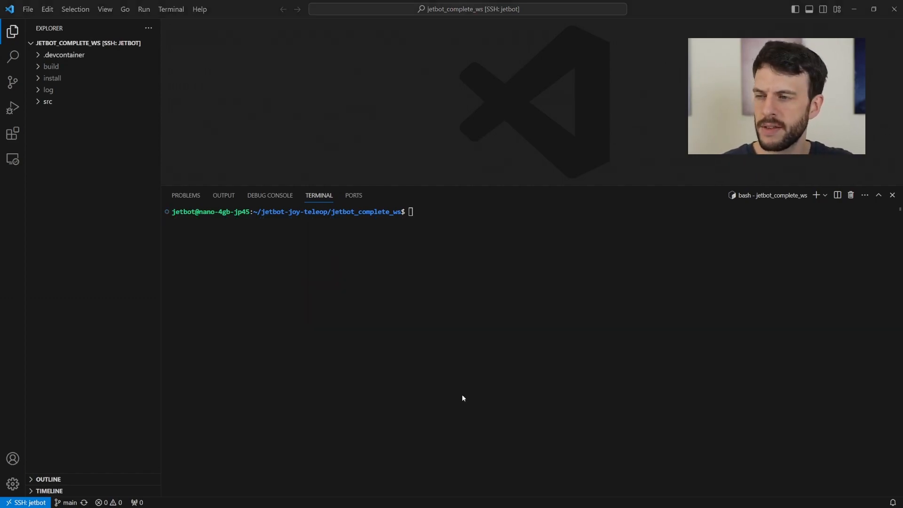
key("ctrl+v")
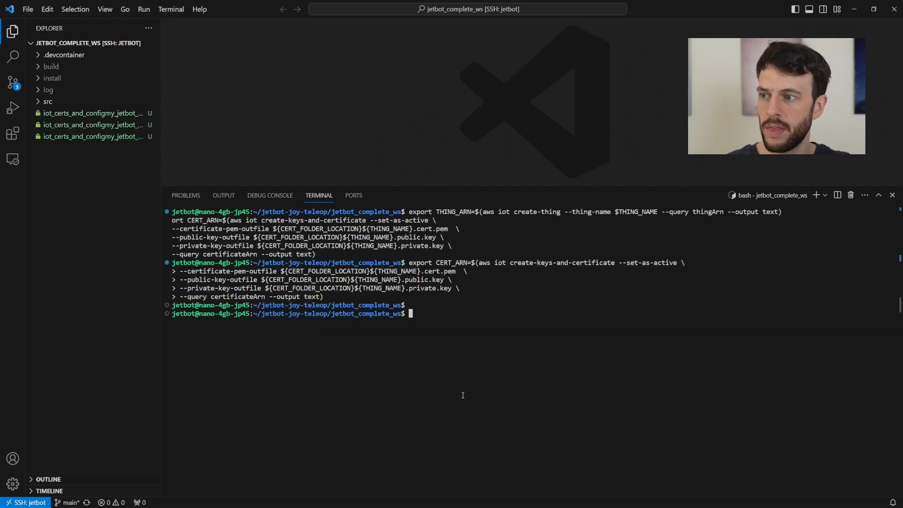
left_click_drag(162, 235, 243, 236)
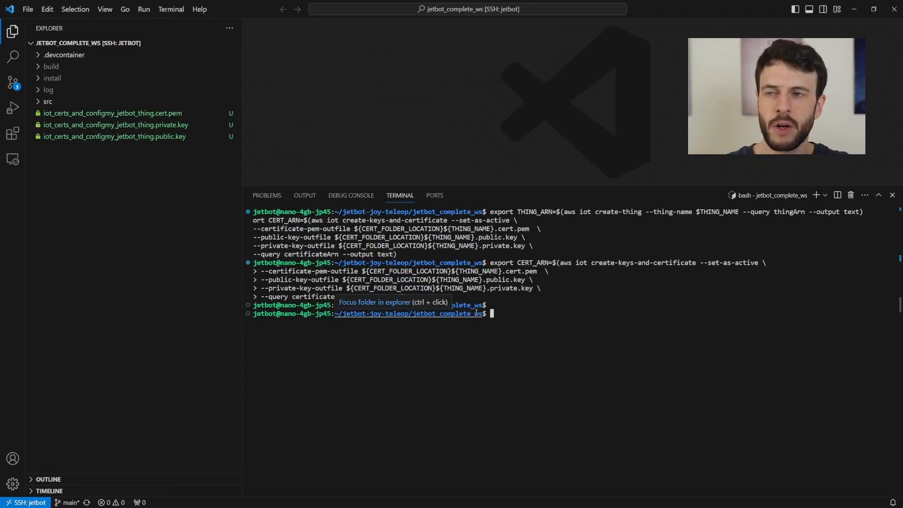
key("Up")
key("Up")
key("Up")
key("Up")
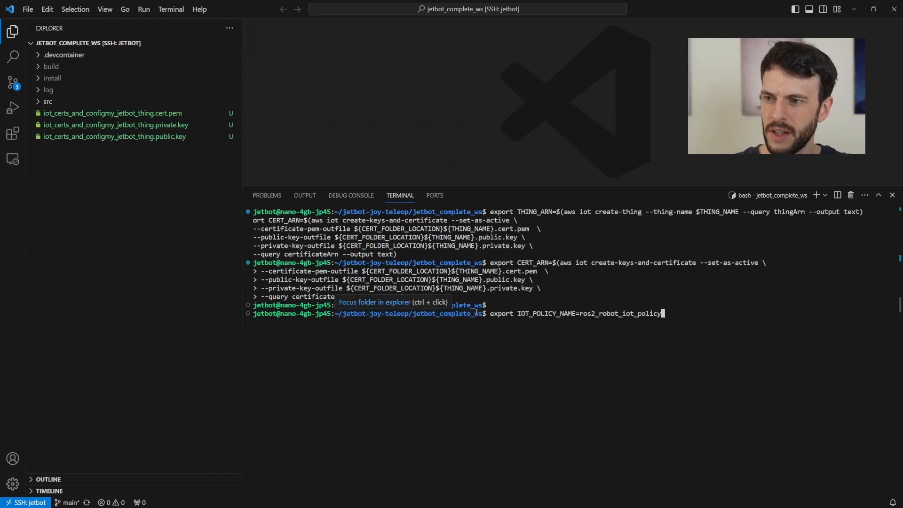
key("Up")
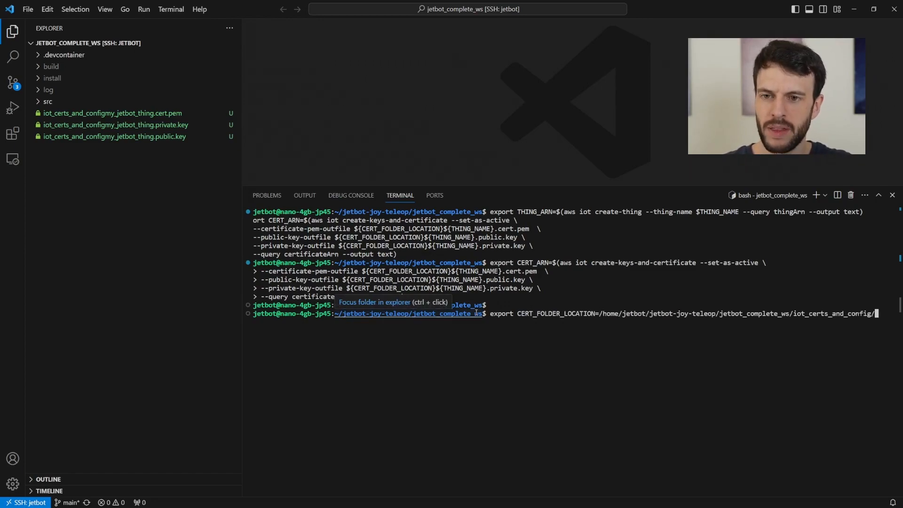
key("Return")
right_click(86, 159)
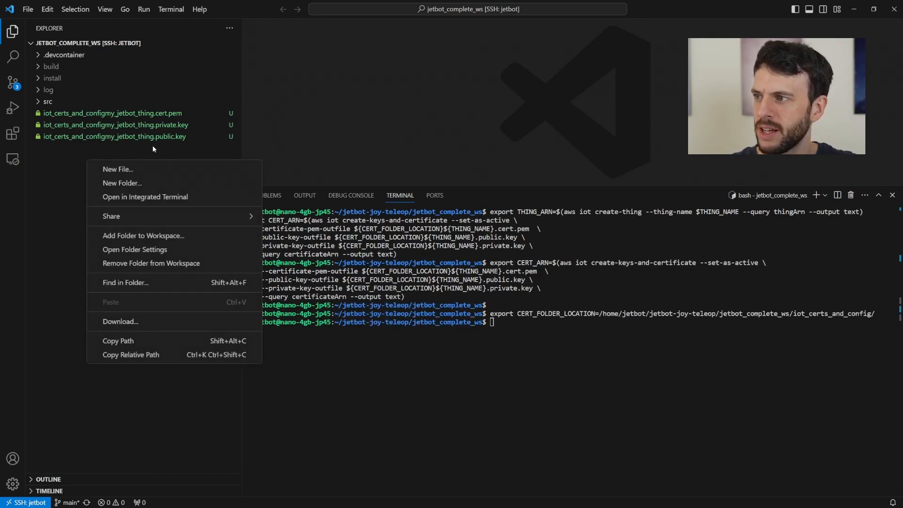
left_click(139, 183)
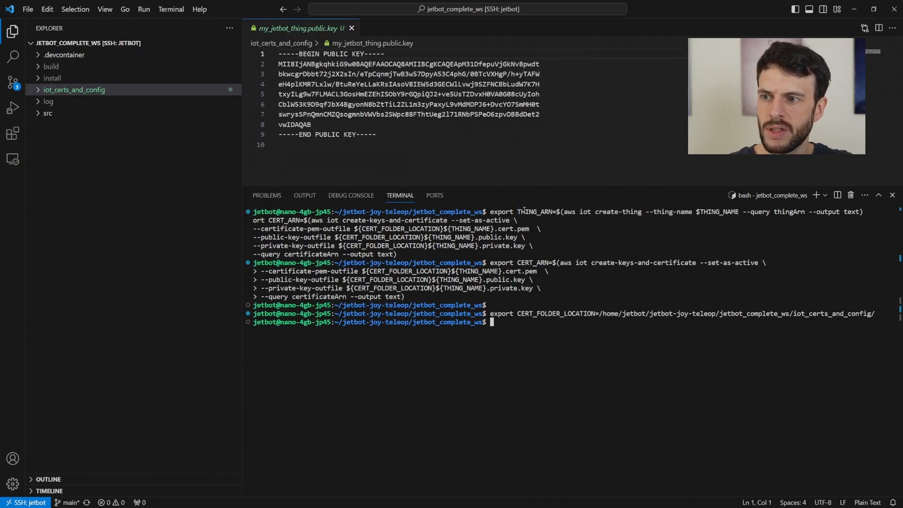
- Download rootCA.crt, attach the certificate principal, and export the account, endpoint and port variables
left_click_drag(517, 212, 553, 212)
left_click_drag(517, 263, 552, 262)
left_click(564, 343)
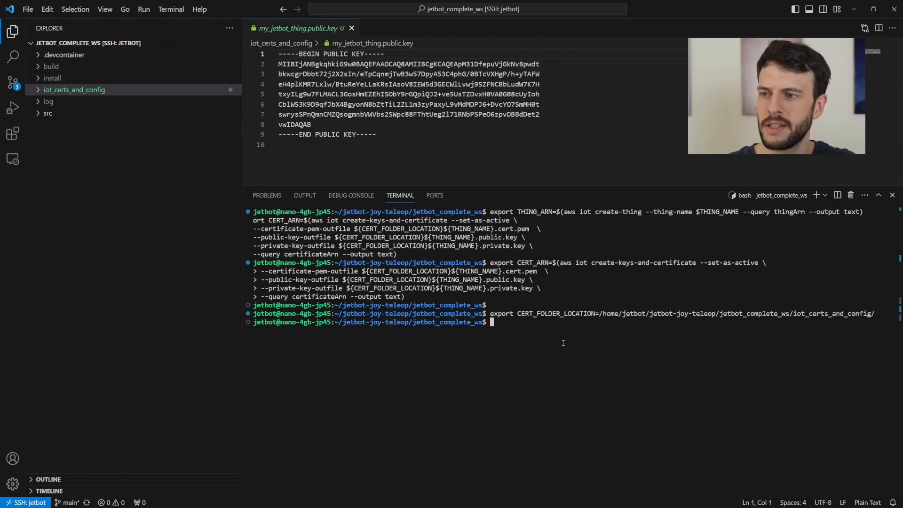
left_click_drag(564, 342, 563, 344)
key("alt+Tab")
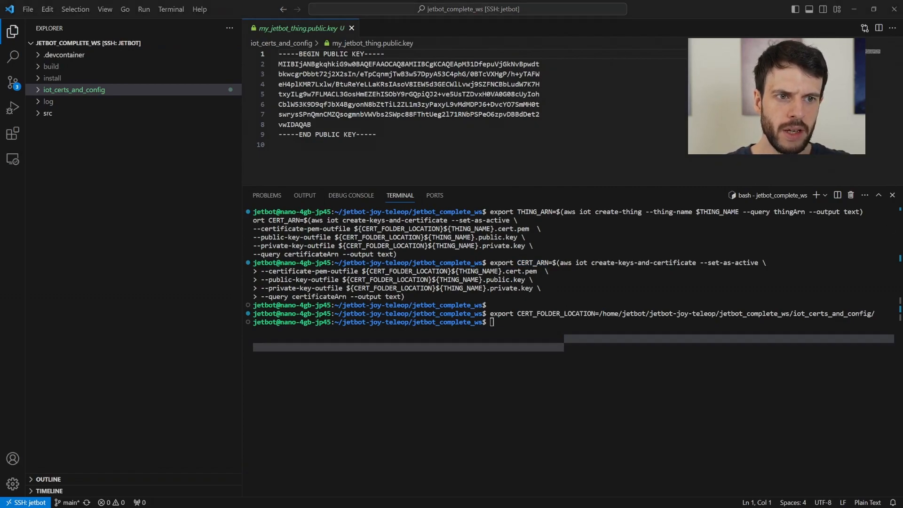
left_click(605, 389)
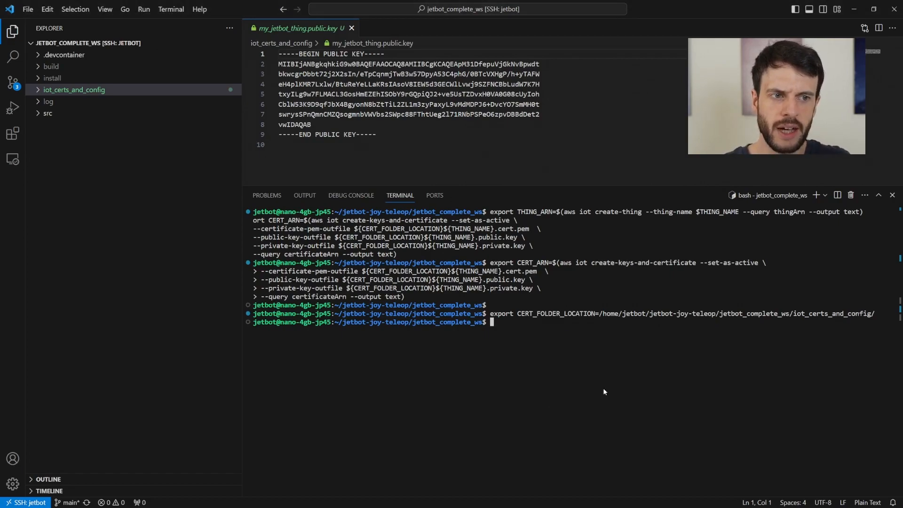
key("ctrl+v")
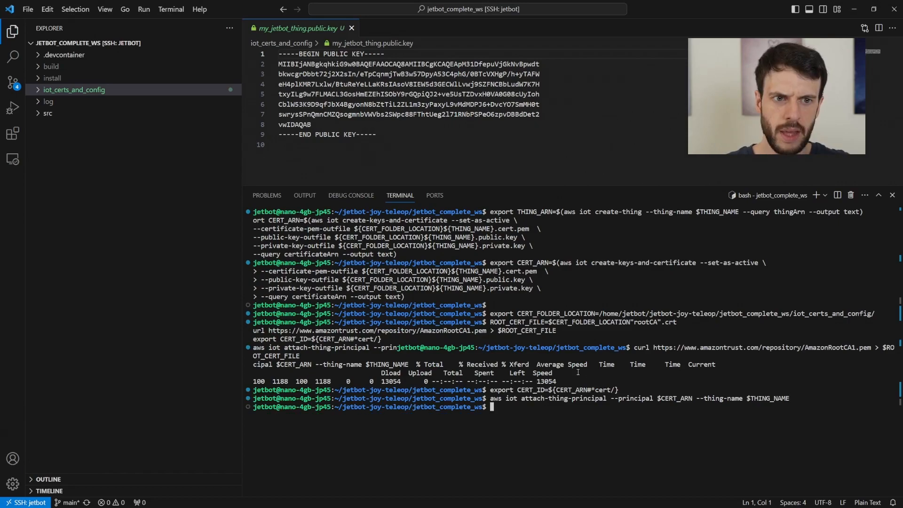
type("export ACCOUNT_ID=$(aws sts get-caller-identity --query Account --output text) SS=$(aws iot describe-endpoint --endpoint-type iot:Data-ATS --query endpointAddress  --output text)  export PORT=8883")
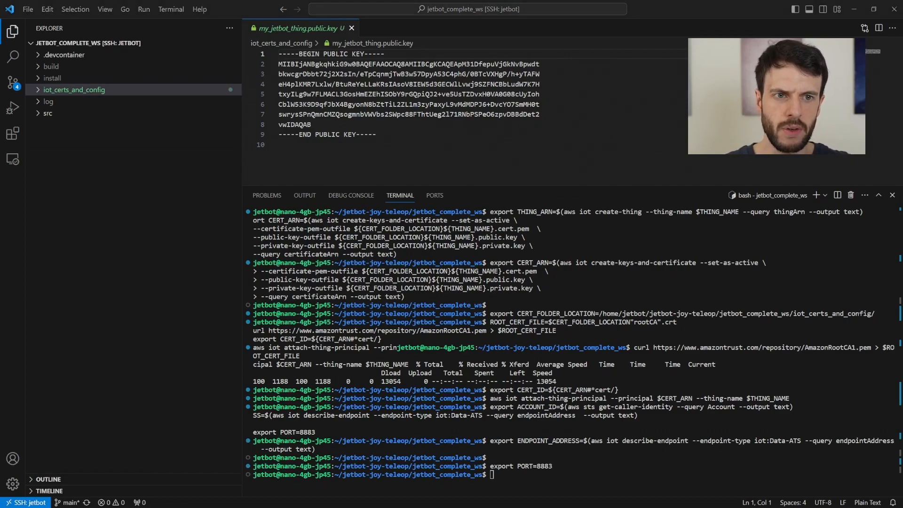
- Export the iot_config.json path and create the empty config file in the editor
left_click(617, 380)
type("export IOT_CONFIG_FILE=")
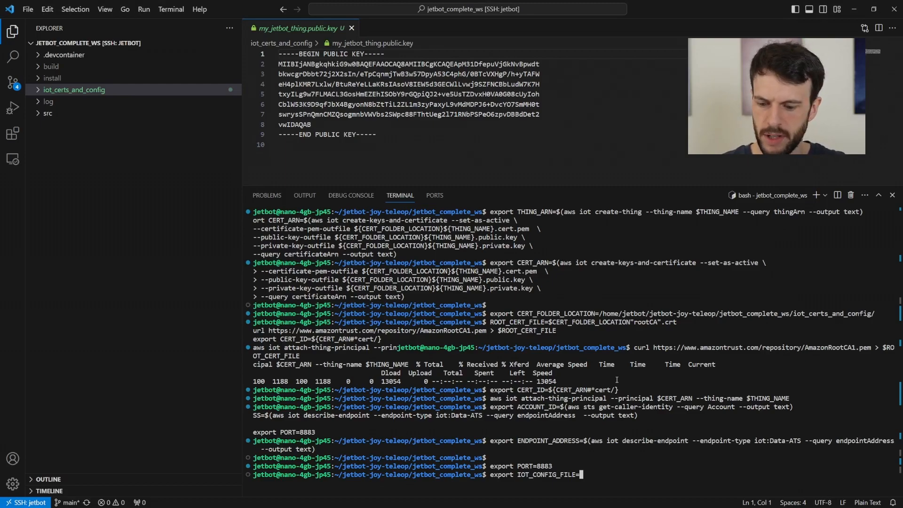
type("/home/jetbot/jetbot-joy-teleop/jetbot_complete_ws/iot_certs_and_config/iot_config.json")
key("Return")
type("code")
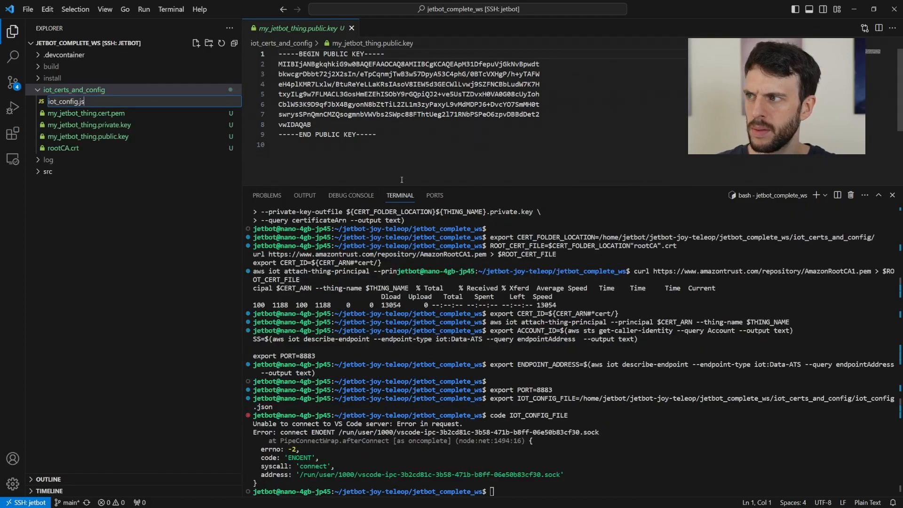
type("n")
key("Return")
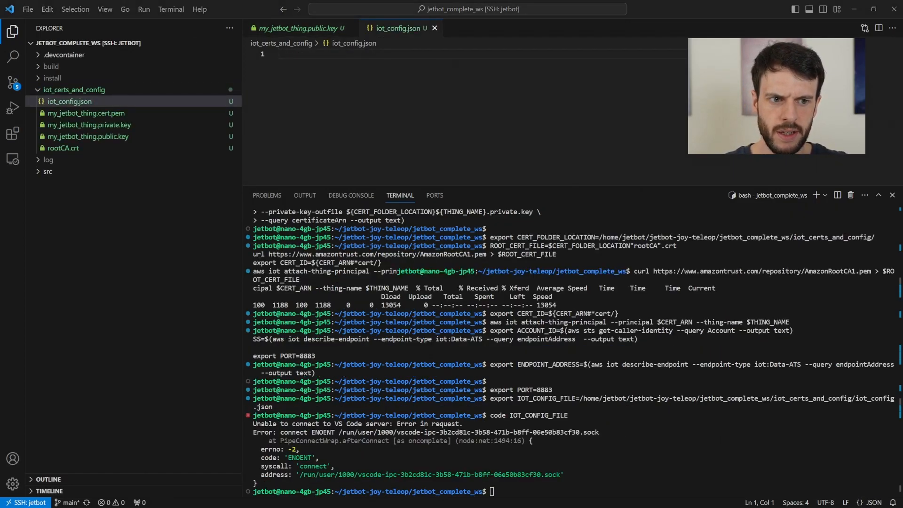
- Paste the IoT policy template and replace every REGION placeholder with us-west-2
key("ctrl+v")
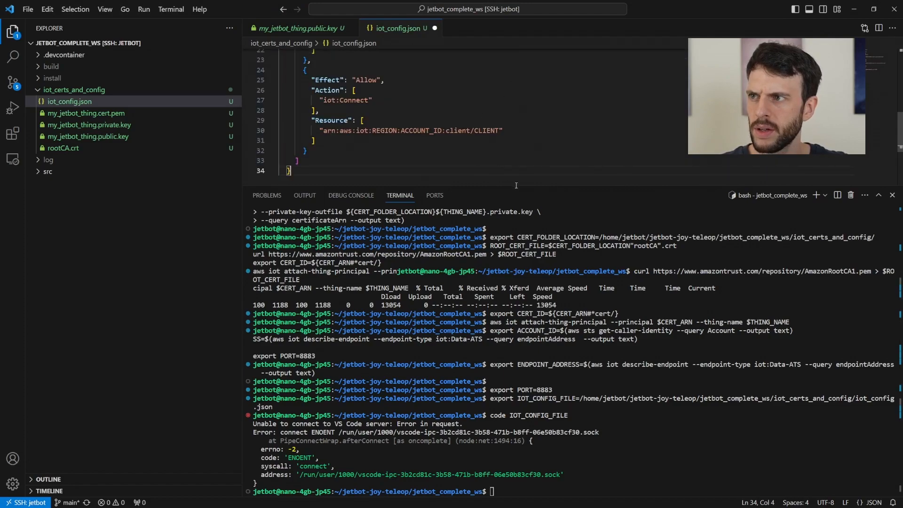
left_click_drag(565, 187, 566, 249)
scroll(514, 169, "up", 7)
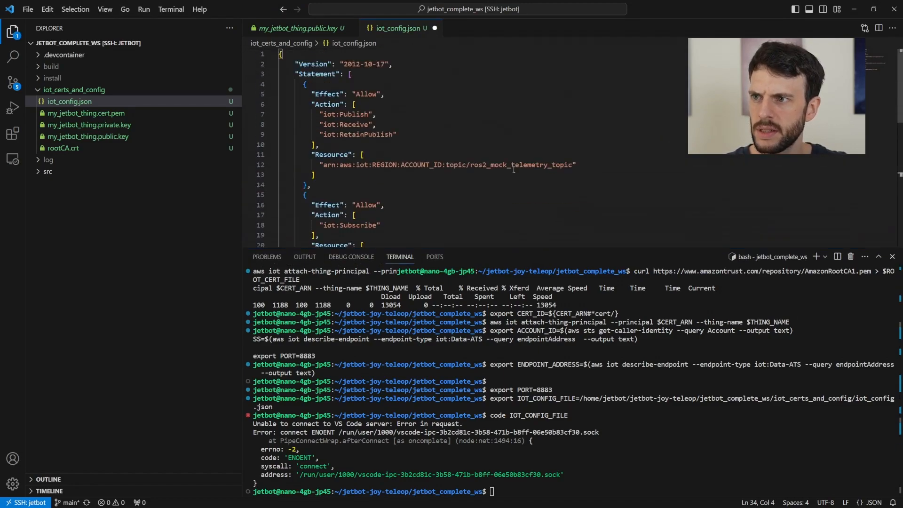
double_click(395, 164)
key("ctrl+d")
key("ctrl+d")
type("us-west-2")
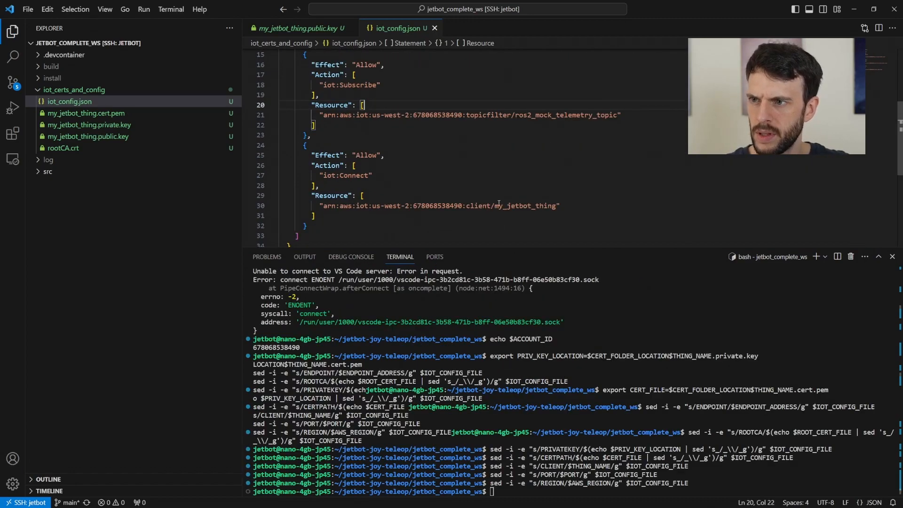
- Change the line-12 topic resource to robot/jetbot1/command, then trim off the /command ending
double_click(517, 206)
scroll(502, 188, "up", 5)
scroll(504, 175, "down", 10)
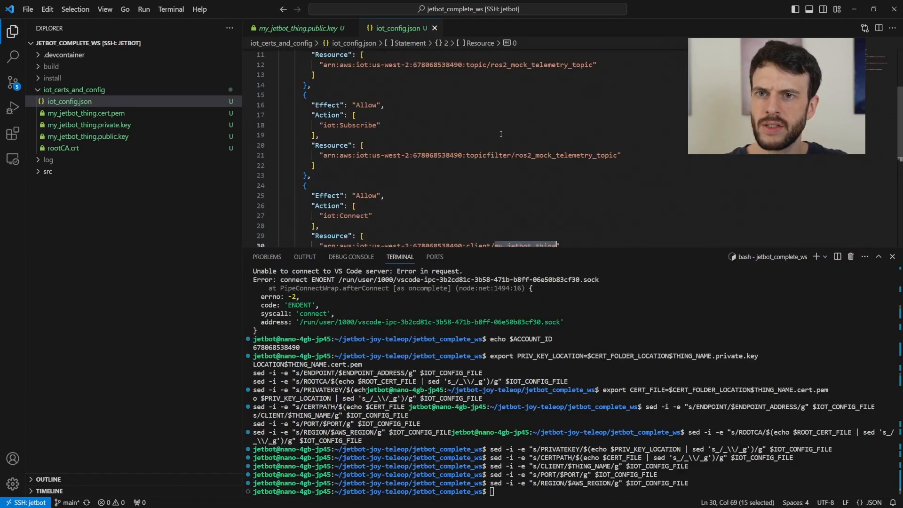
left_click(505, 166)
scroll(504, 184, "up", 5)
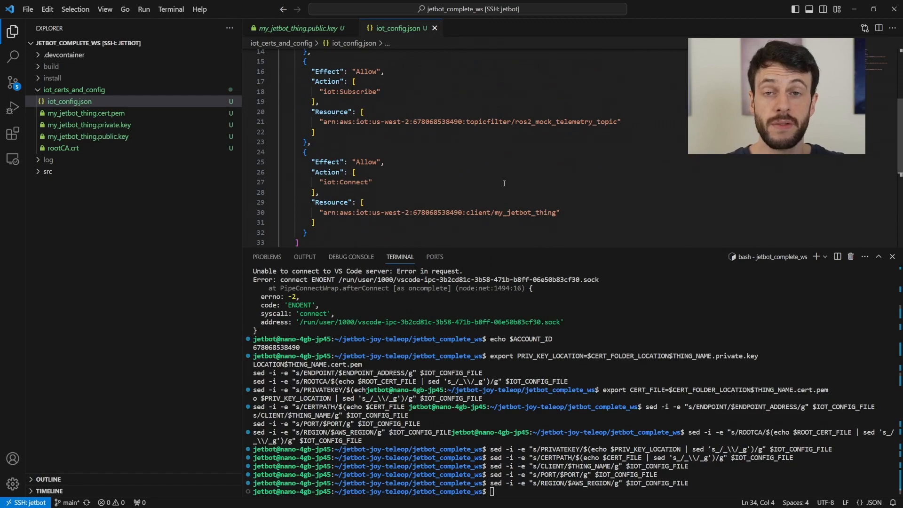
scroll(505, 184, "up", 4)
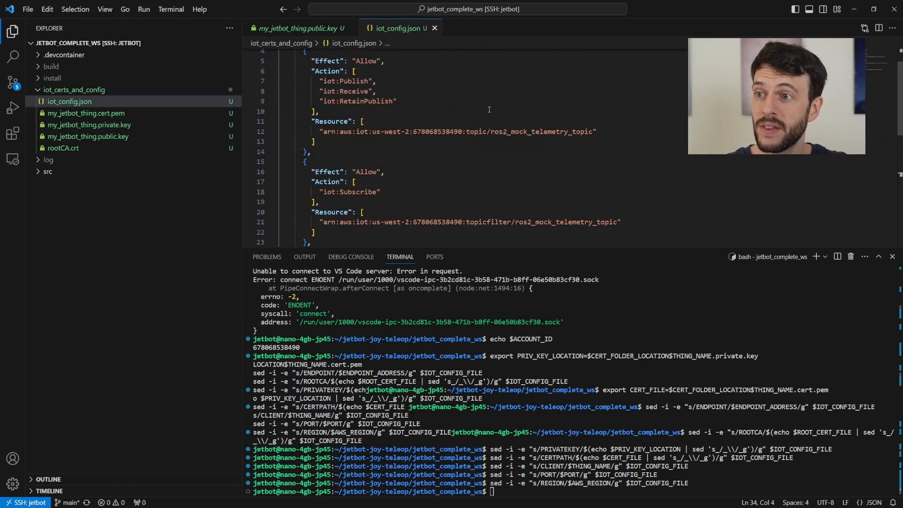
scroll(490, 110, "up", 2)
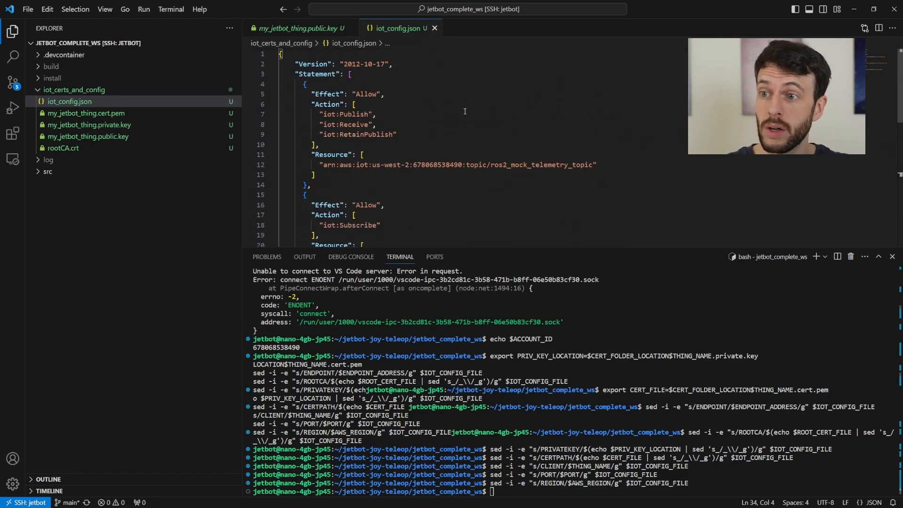
scroll(458, 107, "down", 2)
left_click_drag(489, 132, 594, 132)
type("robot")
type("/jetbot")
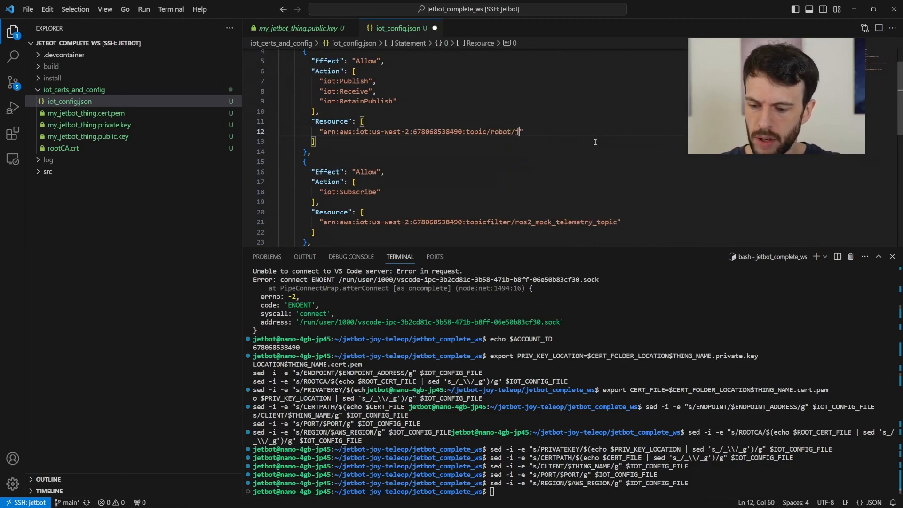
type("1/comma")
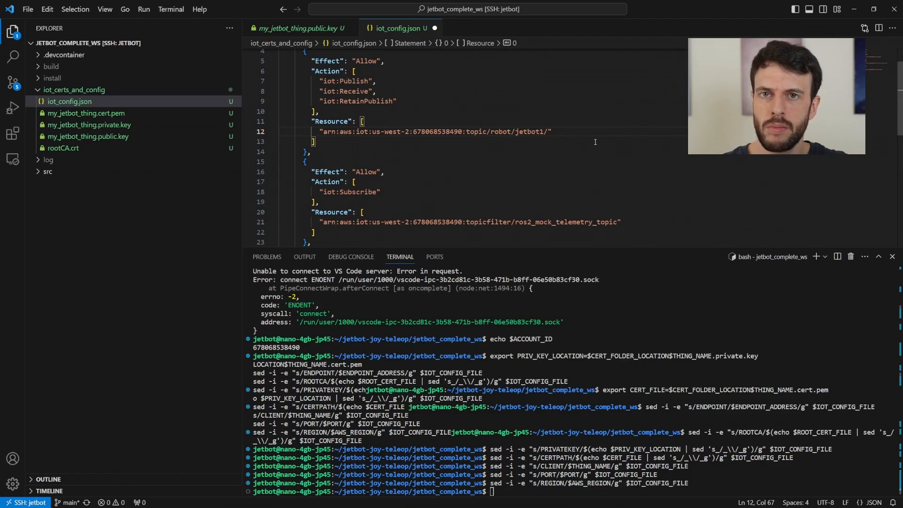
type("nd")
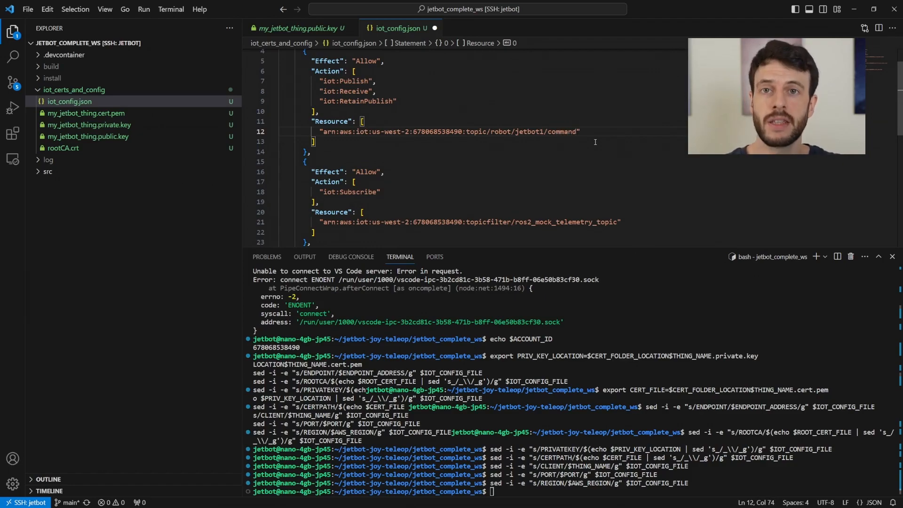
scroll(590, 153, "up", 1)
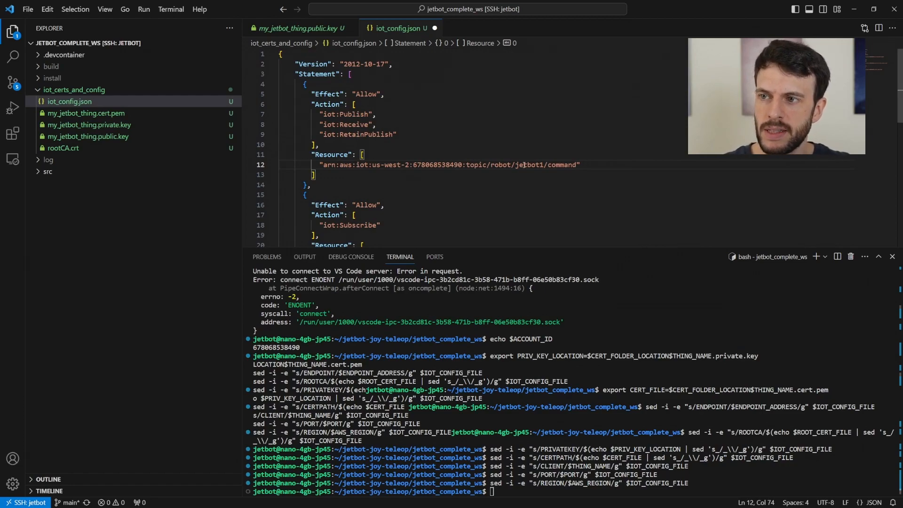
left_click_drag(546, 165, 580, 165)
key("BackSpace")
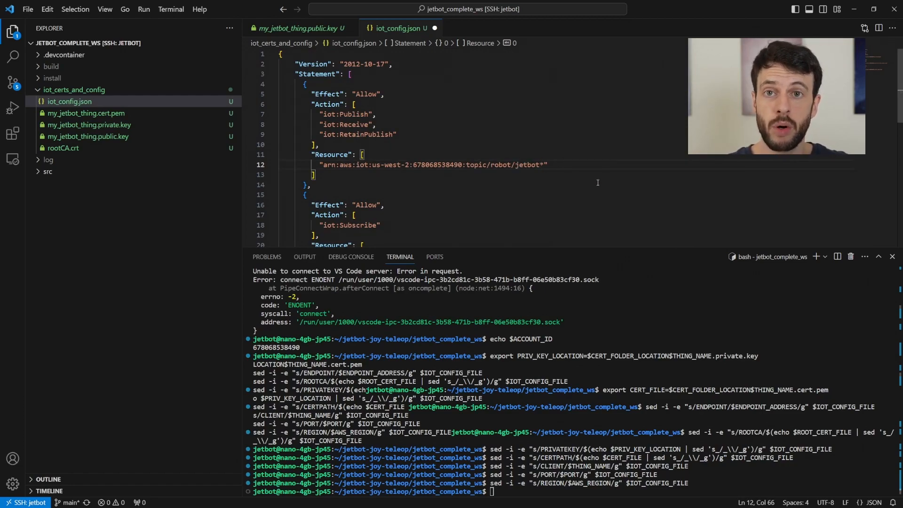
- Replace the line-21 topic filter with robot/jetbot* and check the client name on line 30
scroll(597, 182, "down", 2)
double_click(541, 189)
type("robot/jetbot*")
scroll(541, 188, "down", 2)
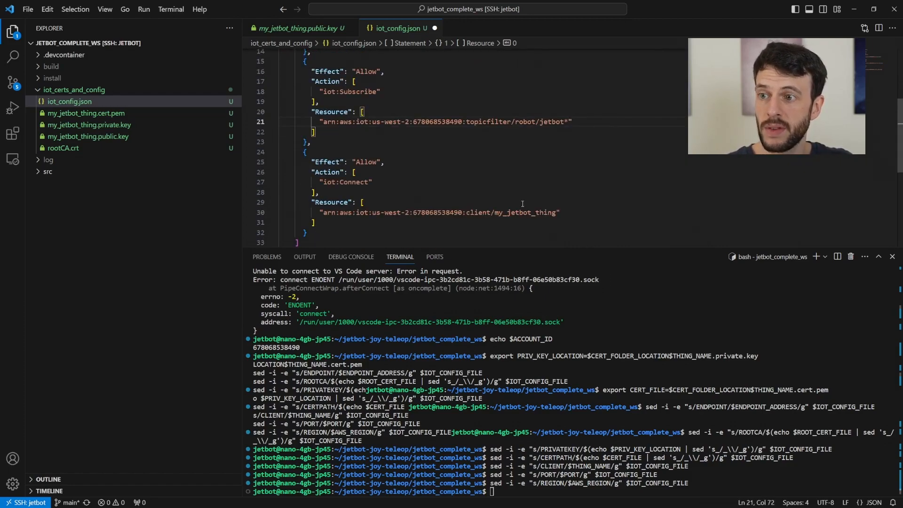
double_click(511, 212)
scroll(479, 170, "up", 2)
left_click(451, 129)
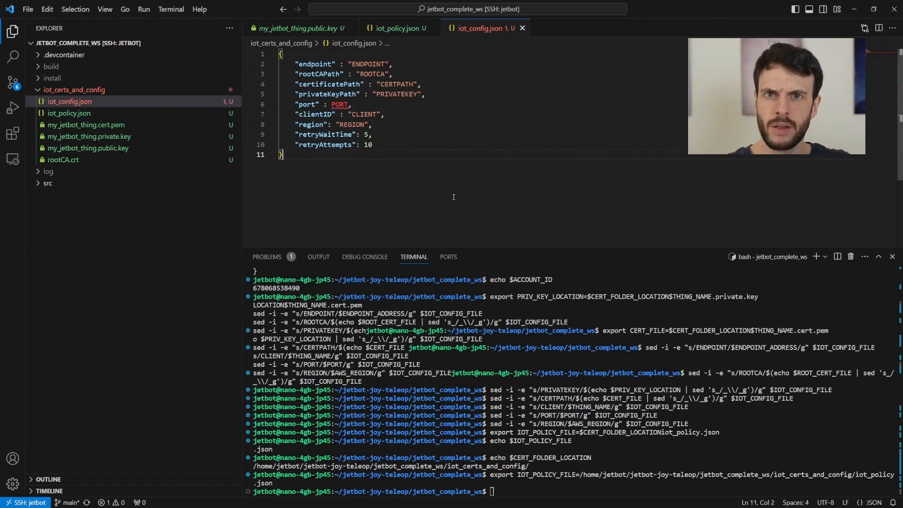
- Review the saved iot_policy.json and the contents of iot_config.json
left_click(391, 27)
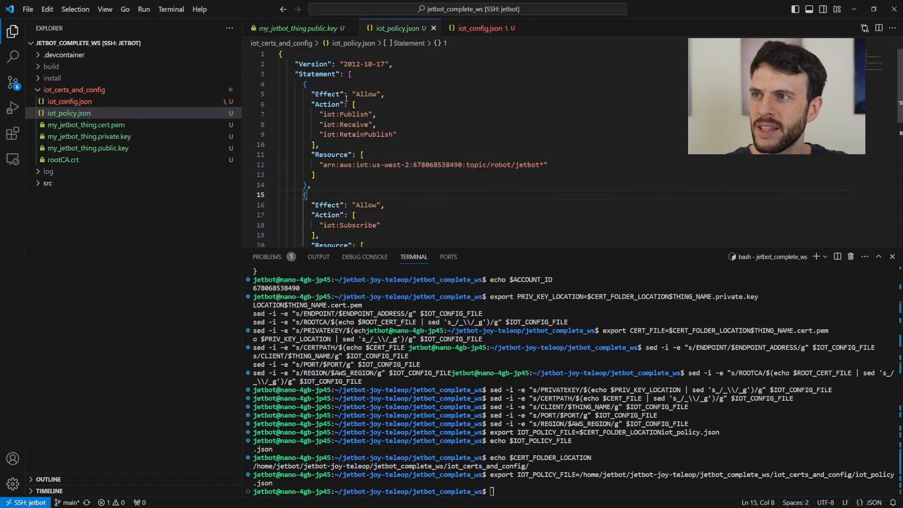
left_click(466, 29)
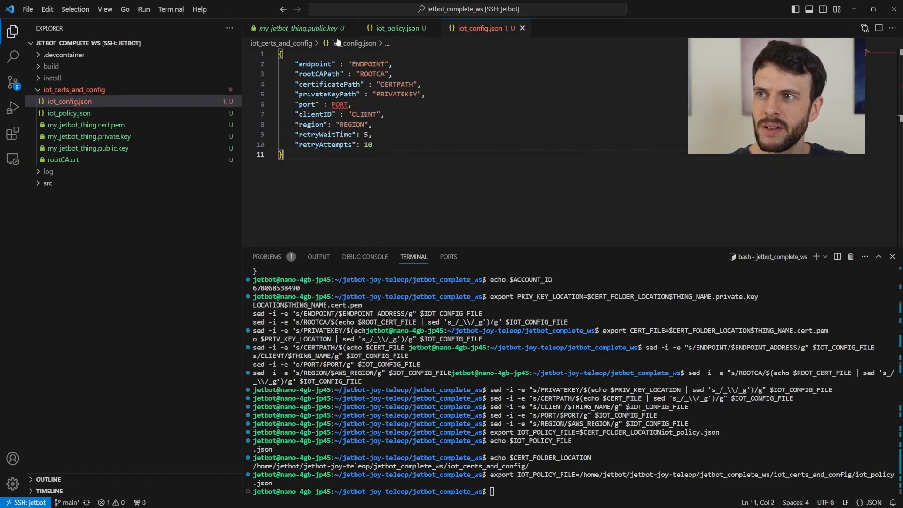
key("ctrl+a")
left_click(356, 189)
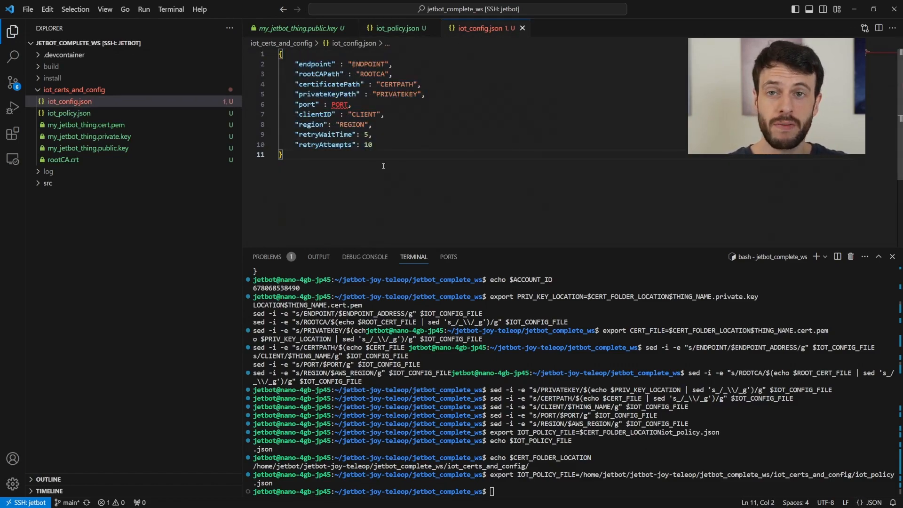
key("ctrl+a")
left_click(370, 170)
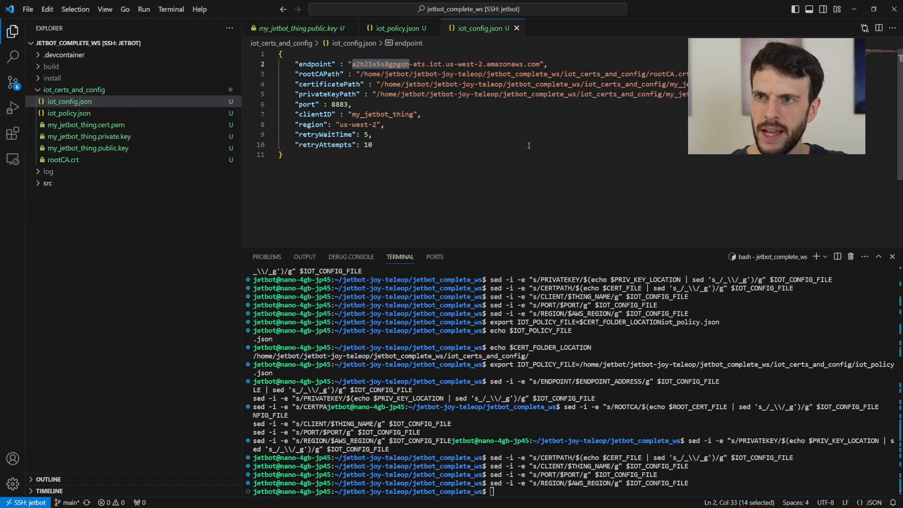
left_click(379, 226)
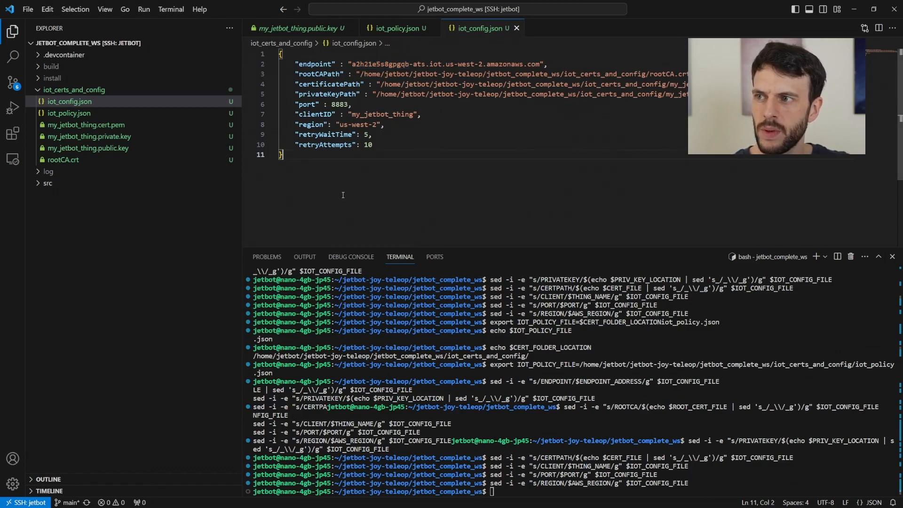
- Delete the /home/jetbot/jetbot-joy-teleop prefix from all three paths, save, and reopen iot_policy.json
left_click_drag(359, 74, 486, 75)
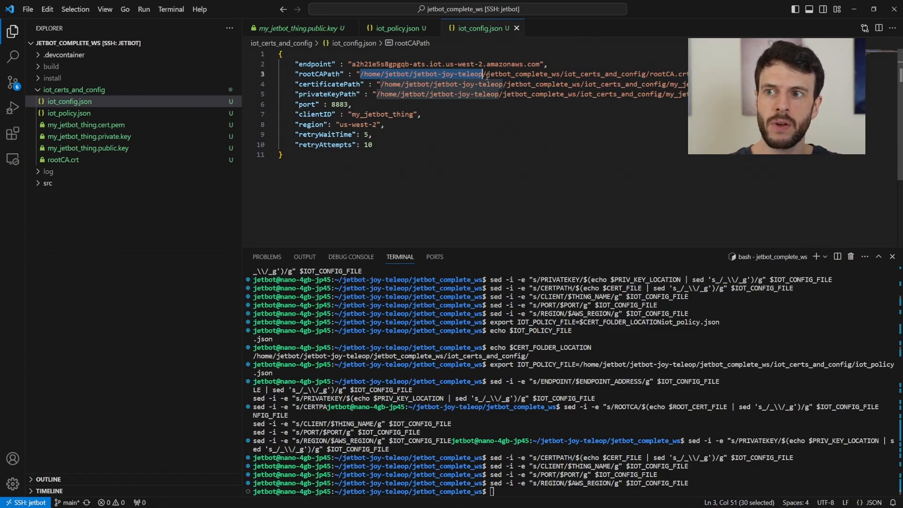
key("ctrl+d")
key("ctrl+d")
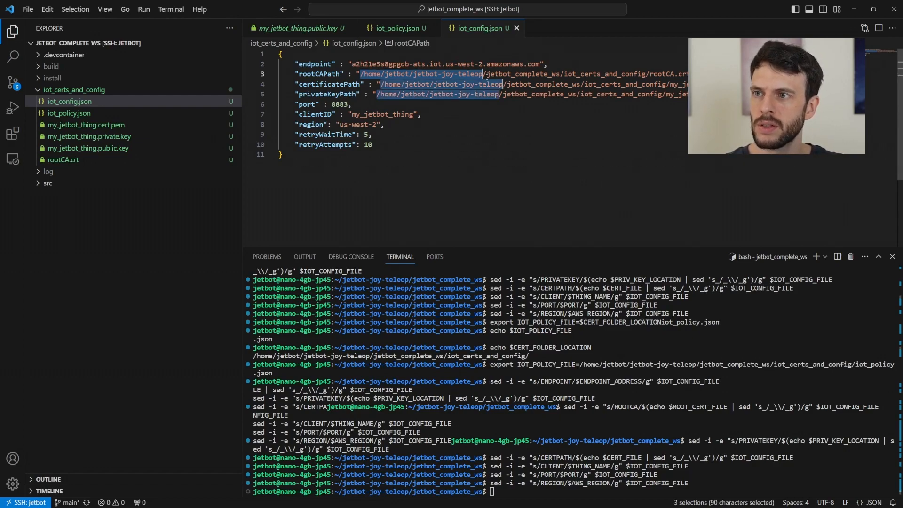
key("BackSpace")
key("ctrl+s")
left_click(450, 202)
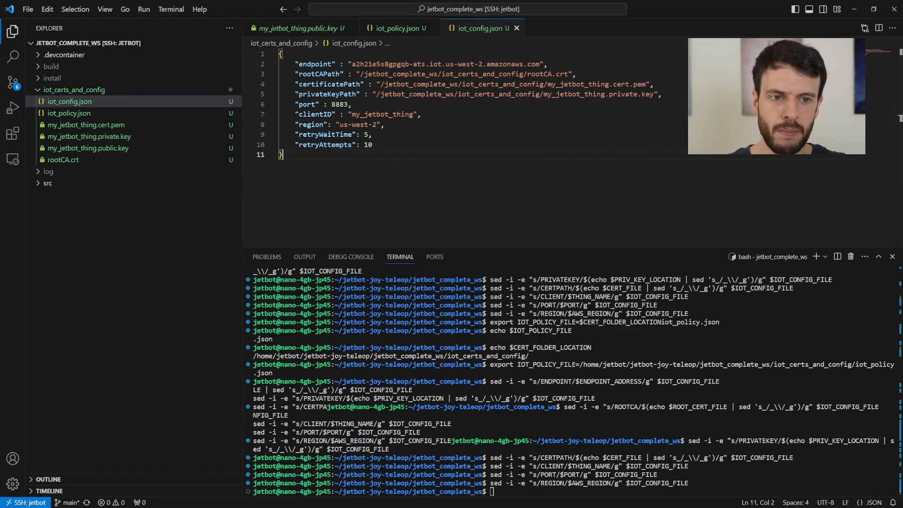
left_click(435, 257)
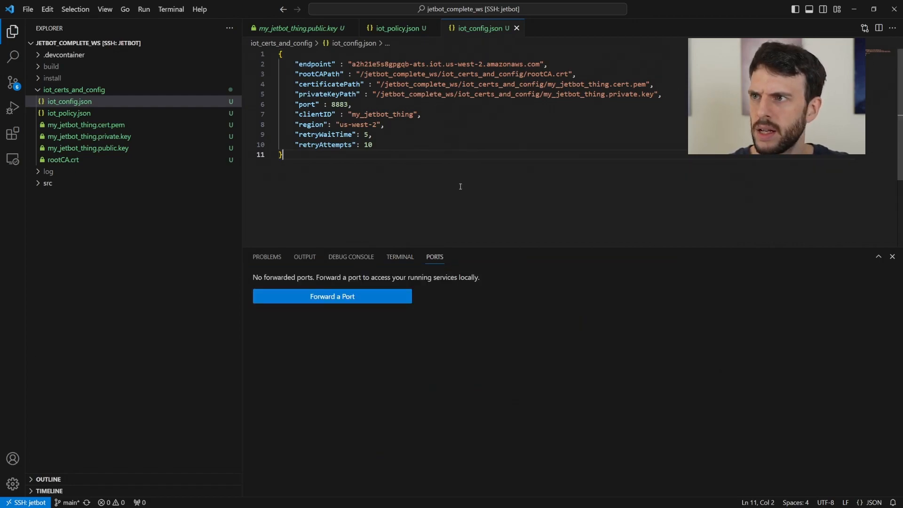
left_click(391, 35)
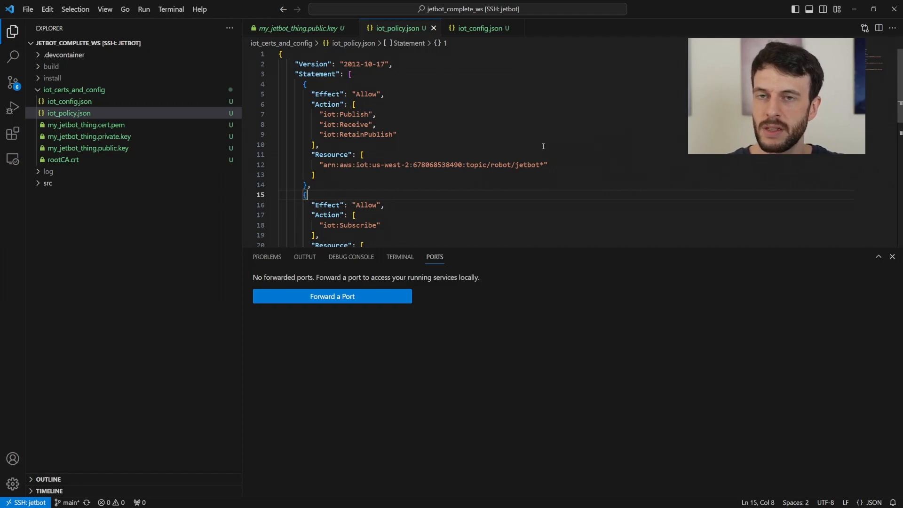
- Export IOT_POLICY_NAME as jetbot_robot_policy in the terminal
scroll(543, 146, "down", 9)
scroll(543, 146, "up", 2)
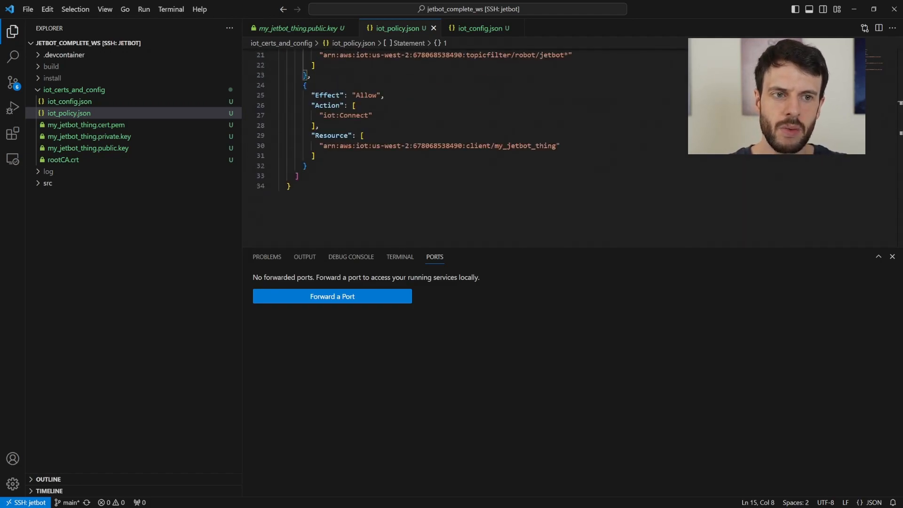
left_click(443, 145)
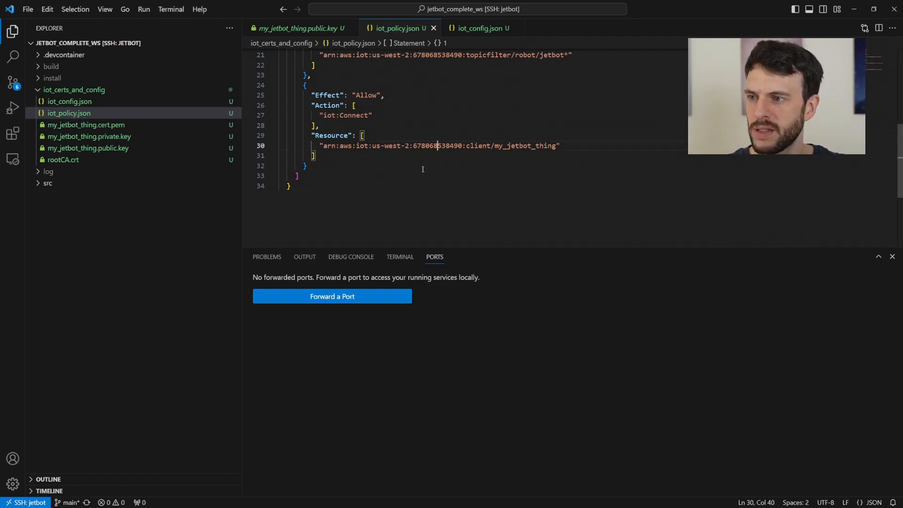
left_click(400, 257)
left_click(557, 209)
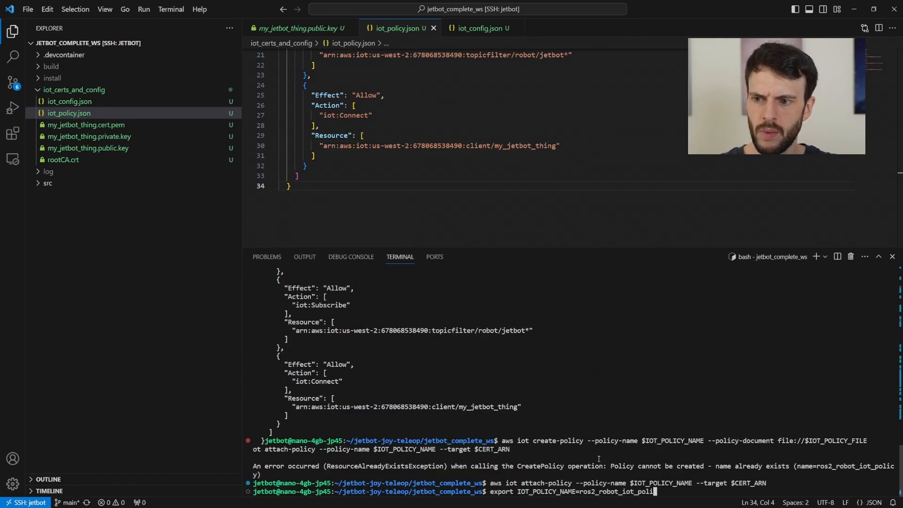
key("BackSpace")
key("BackSpace")
key("BackSpace")
key("BackSpace")
key("BackSpace")
key("BackSpace")
key("BackSpace")
key("BackSpace")
key("BackSpace")
key("BackSpace")
key("BackSpace")
key("BackSpace")
key("BackSpace")
key("BackSpace")
key("BackSpace")
key("BackSpace")
key("BackSpace")
key("BackSpace")
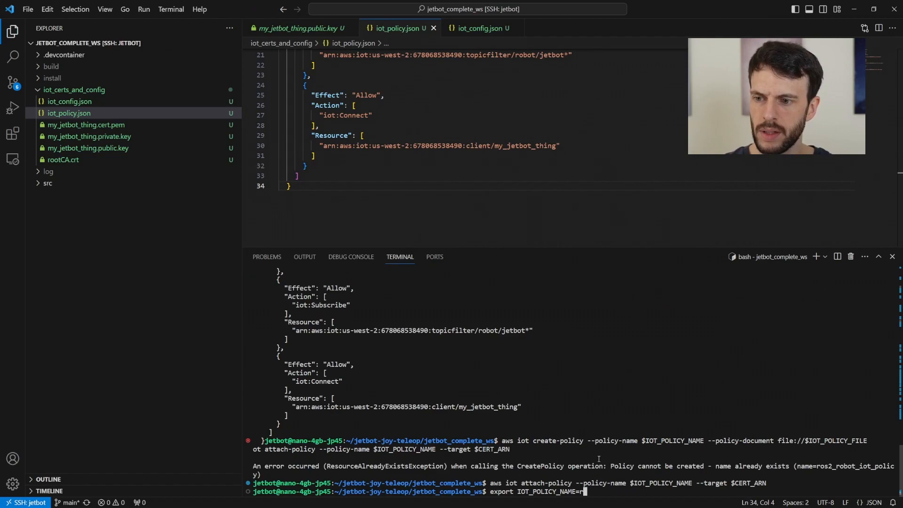
key("BackSpace")
type("jetbot_")
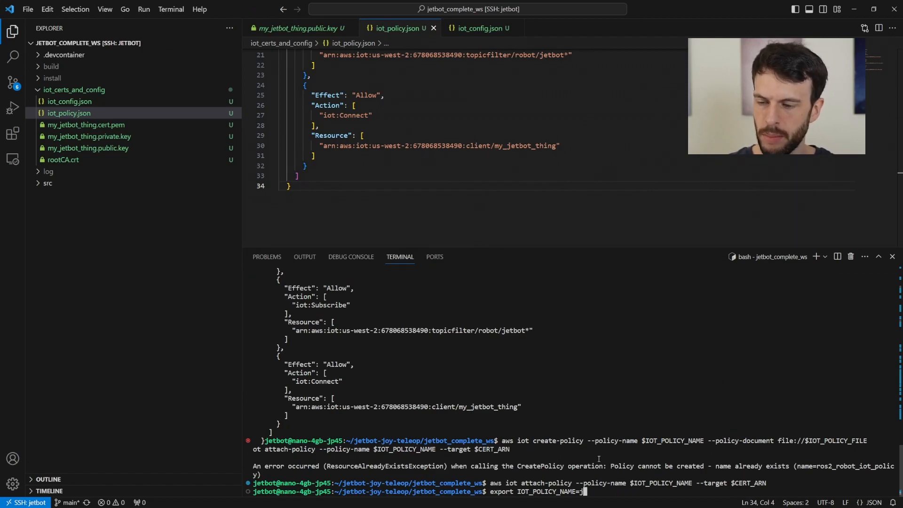
type("robo")
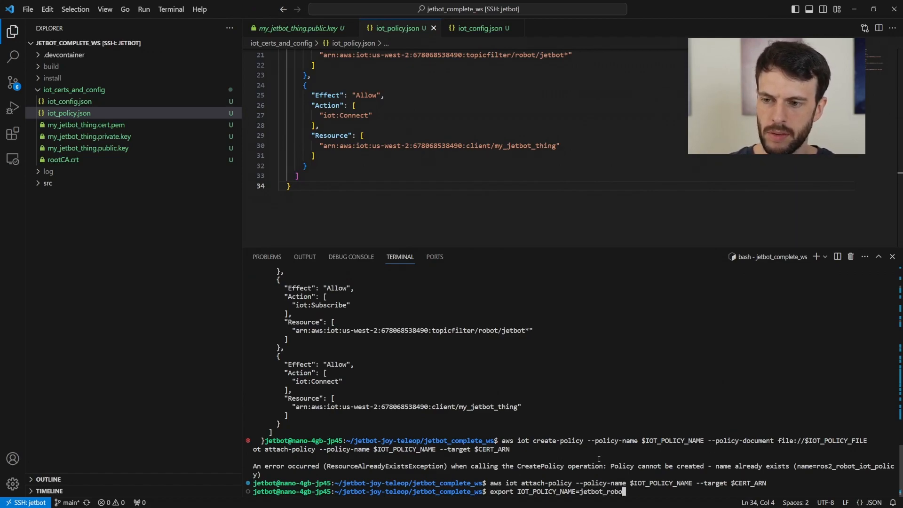
type("t_0olicy")
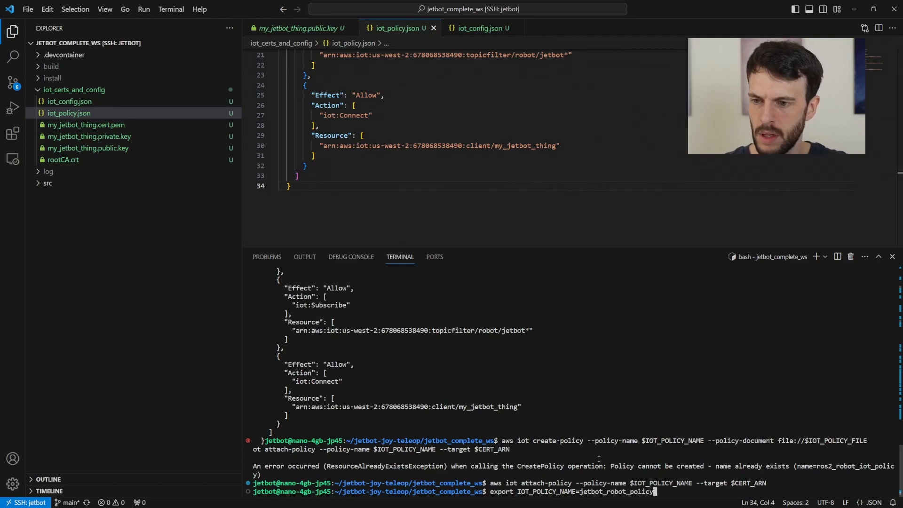
key("Return")
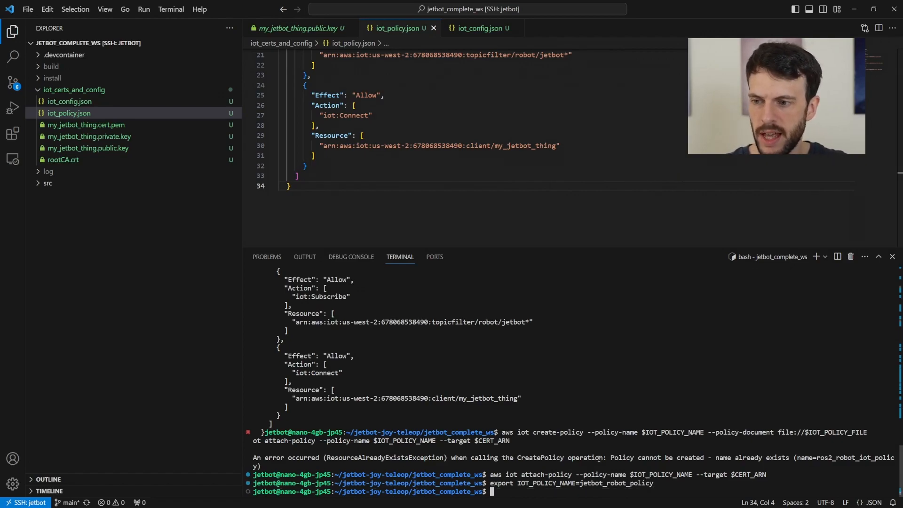
- Create jetbot_robot_policy with aws iot create-policy, attach it to the certificate, and clear the terminal
key("Up")
key("Up")
key("Up")
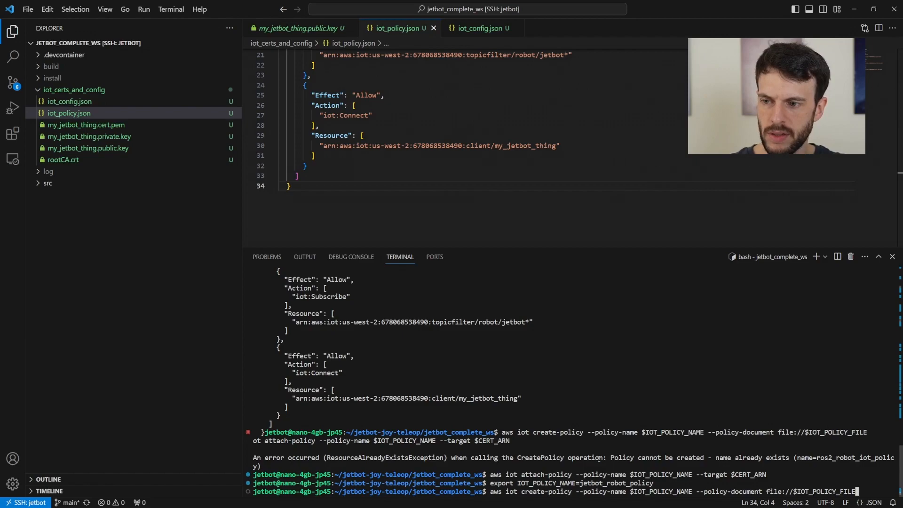
key("Return")
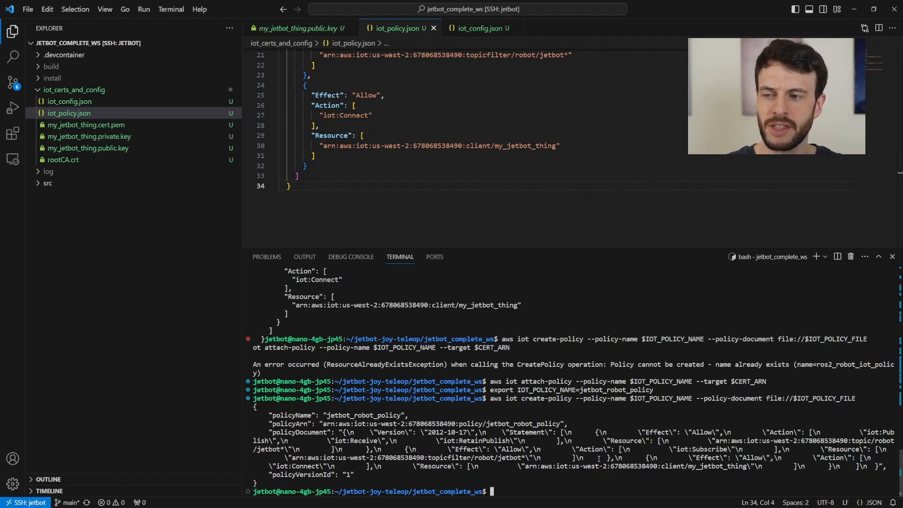
key("Up")
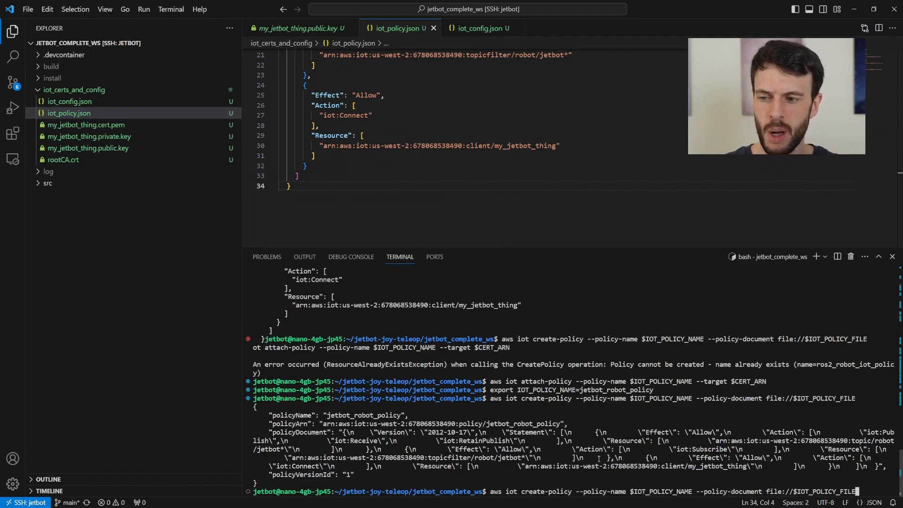
key("Up")
key("Up")
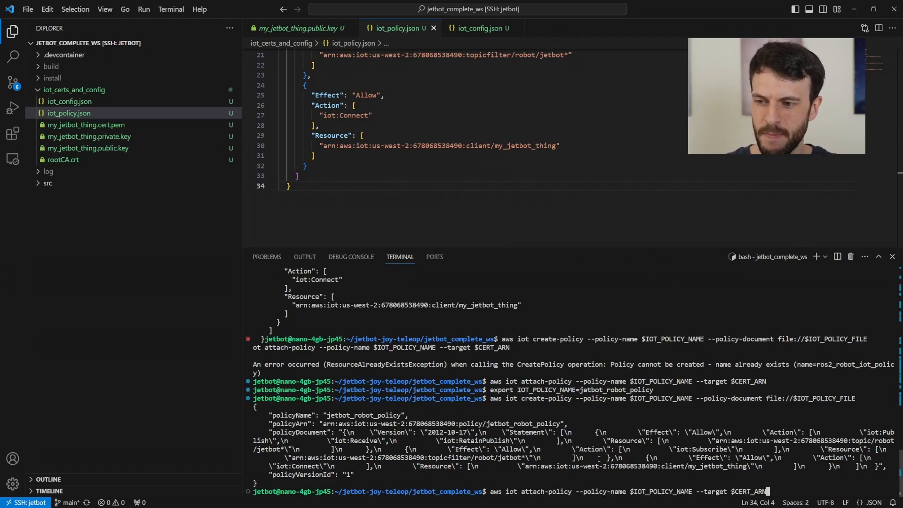
key("Return")
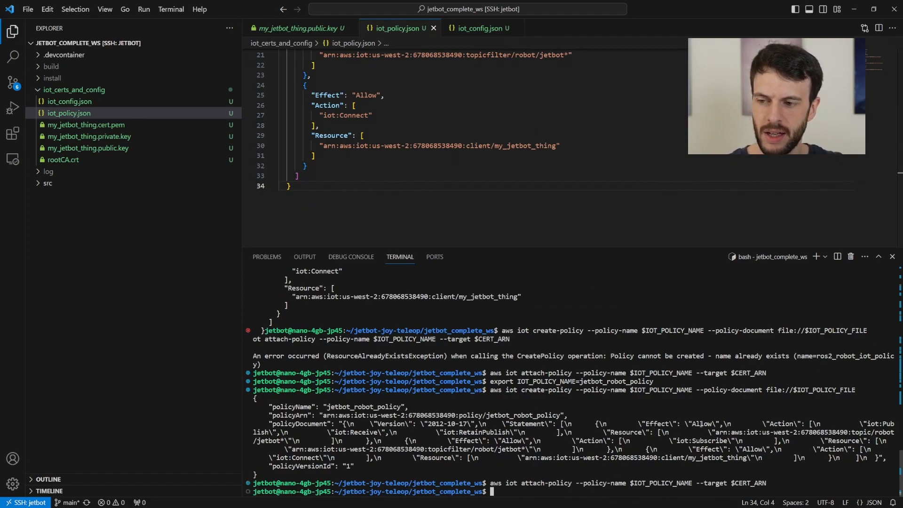
type("clear")
key("Return")
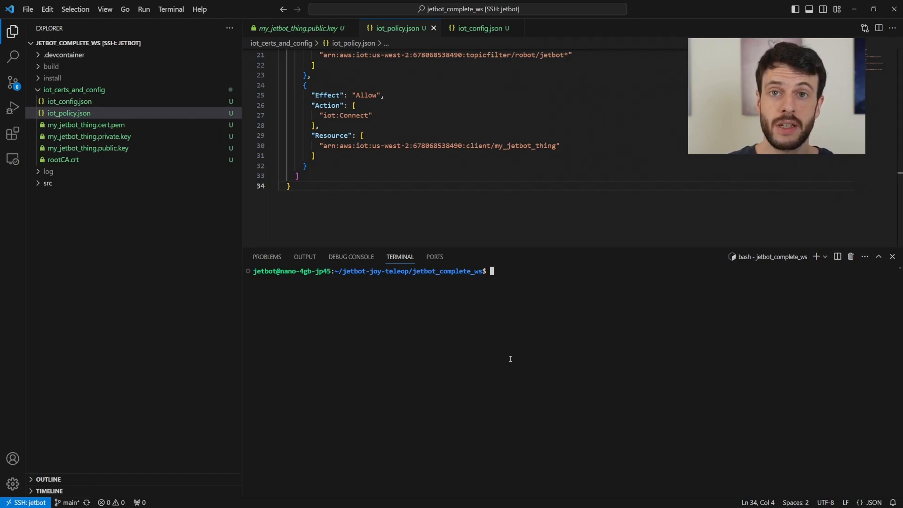
- Change into src/ and git clone the webapp-control repository there
type("cd src/")
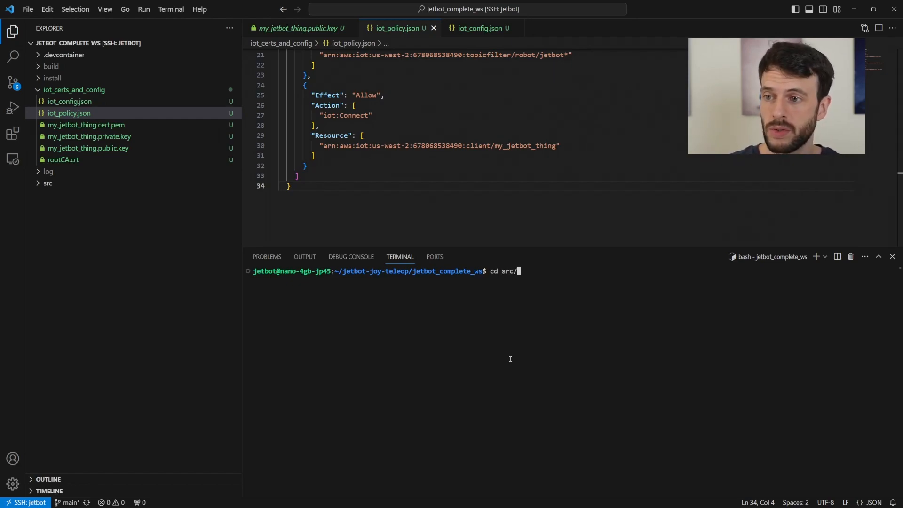
key("Return")
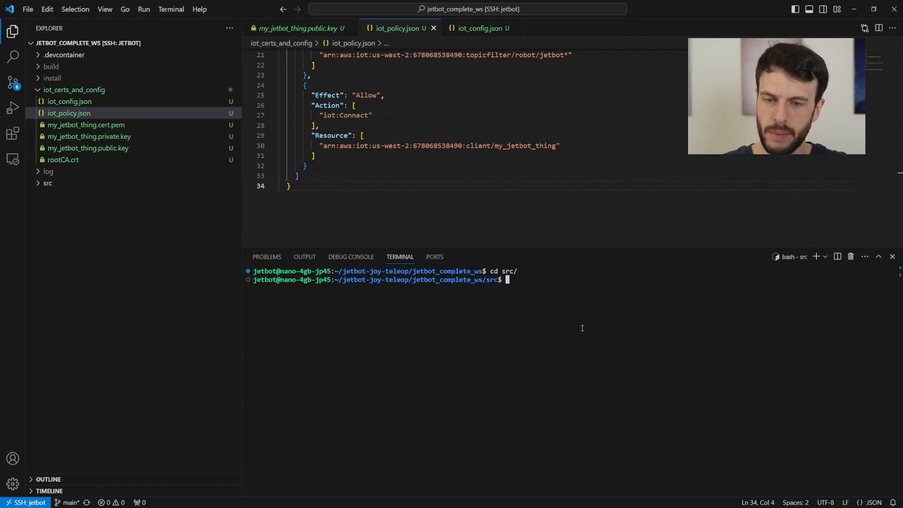
type("git clone https://github.com/mikelikesrobots/webapp-control.git")
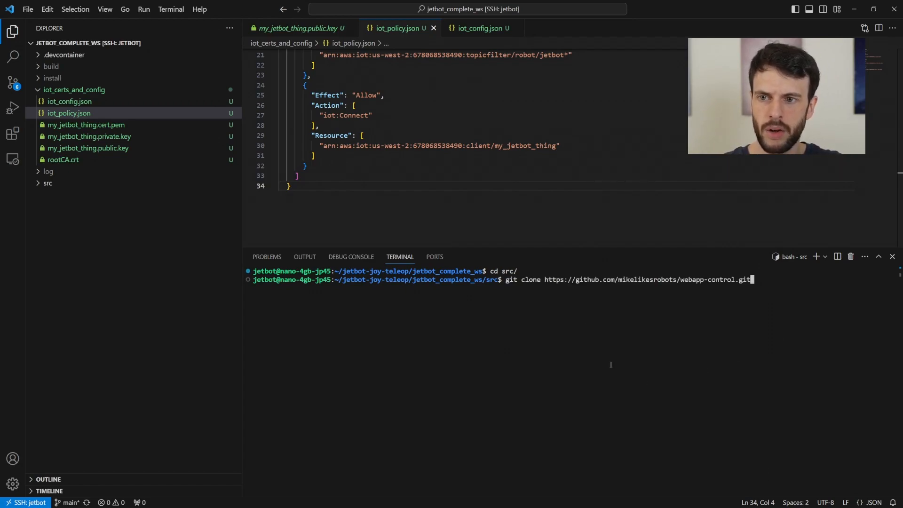
key("Return")
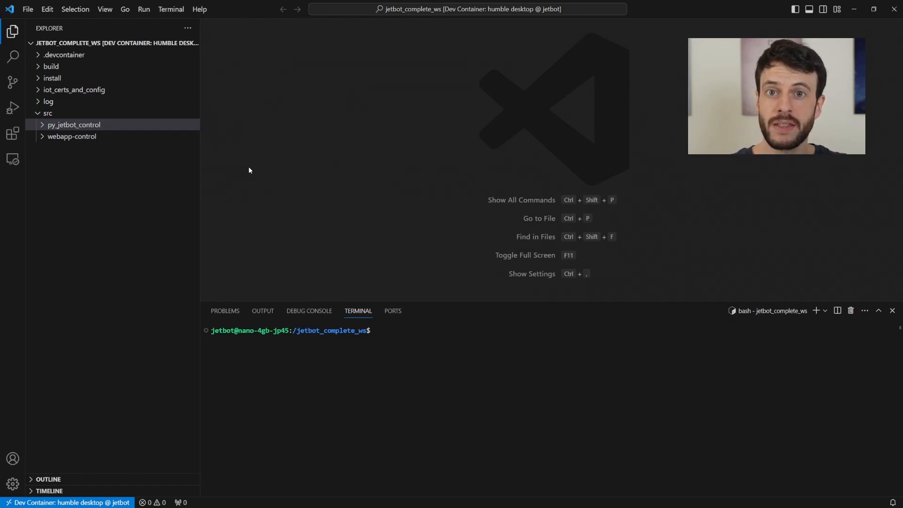
- Expand the cloned webapp-control package and open its README.md
left_click(50, 151)
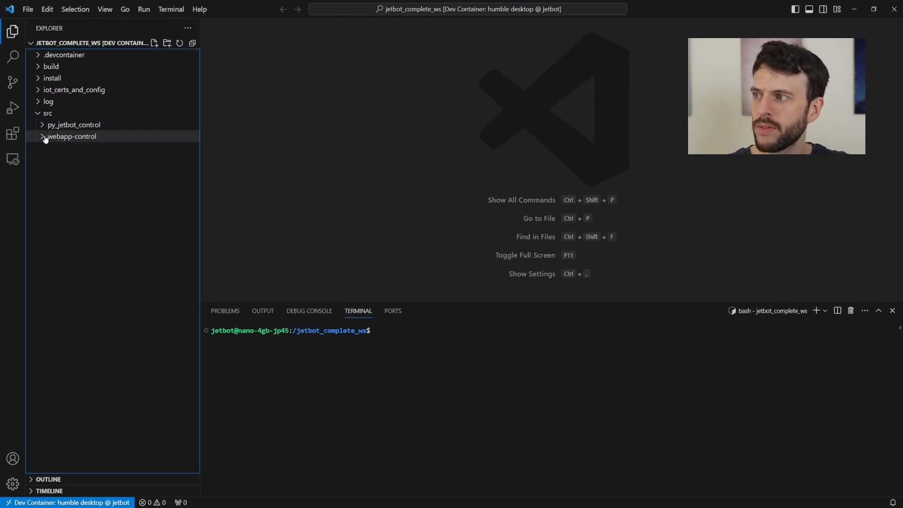
left_click(46, 138)
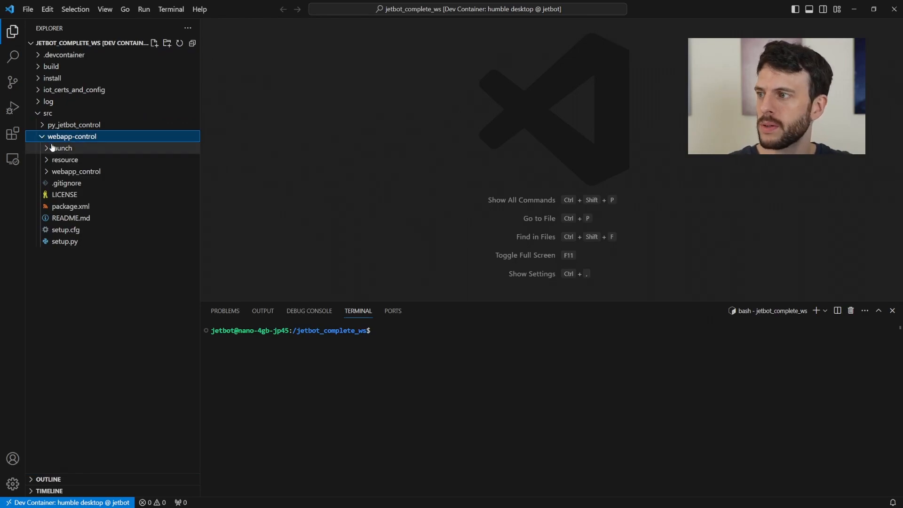
left_click(66, 219)
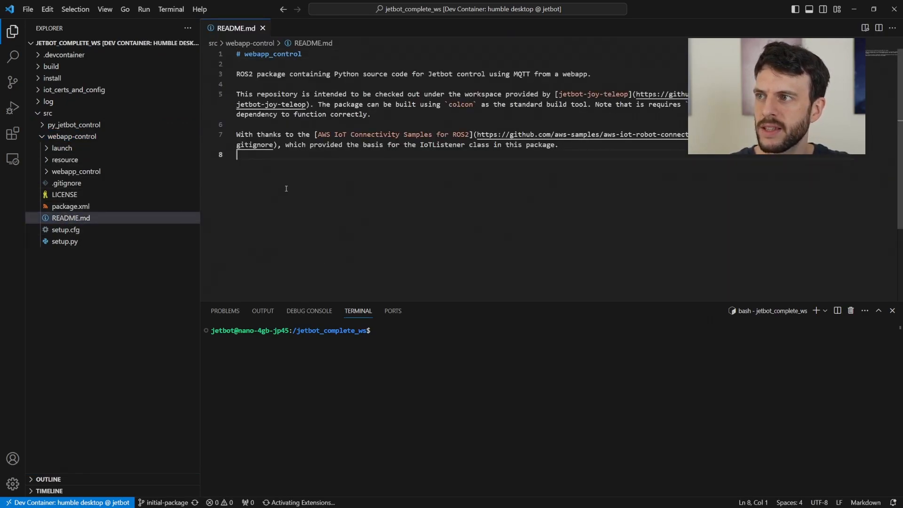
left_click(298, 81)
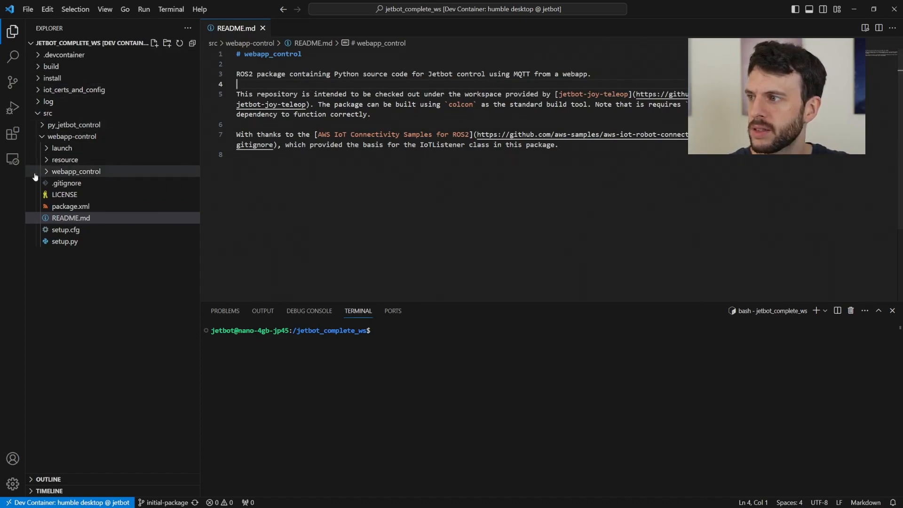
- Review iot_listener.py's robot/jetbot1/command callback (enabled, direction, _cmd_vel_pub), then close the editors
left_click(78, 173)
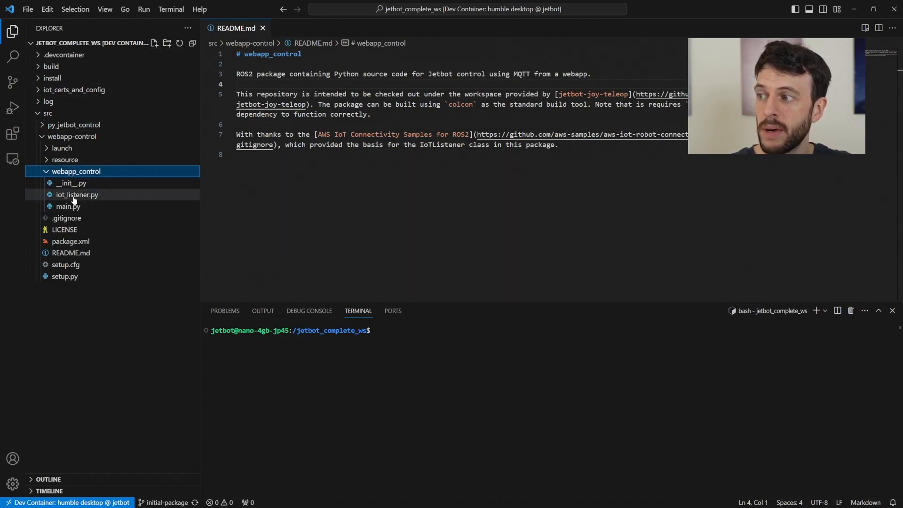
left_click(74, 195)
scroll(358, 191, "down", 15)
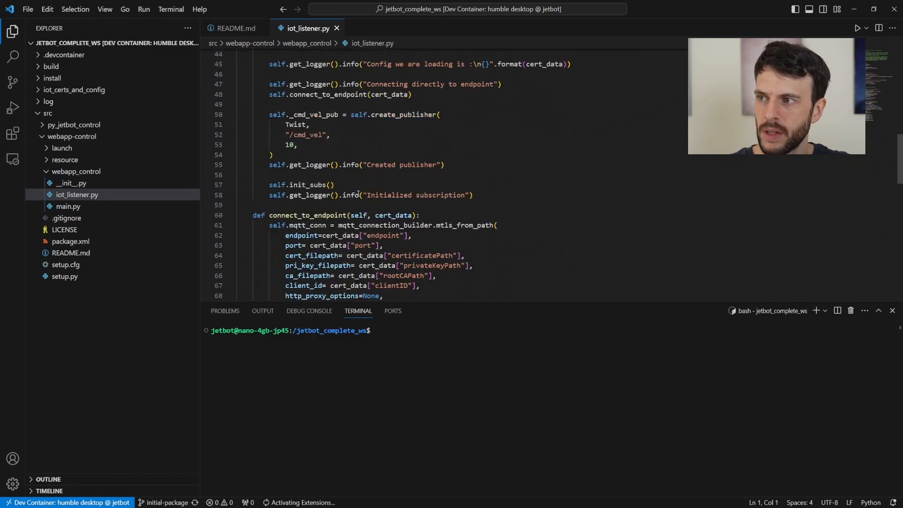
scroll(358, 196, "down", 5)
scroll(312, 171, "up", 3)
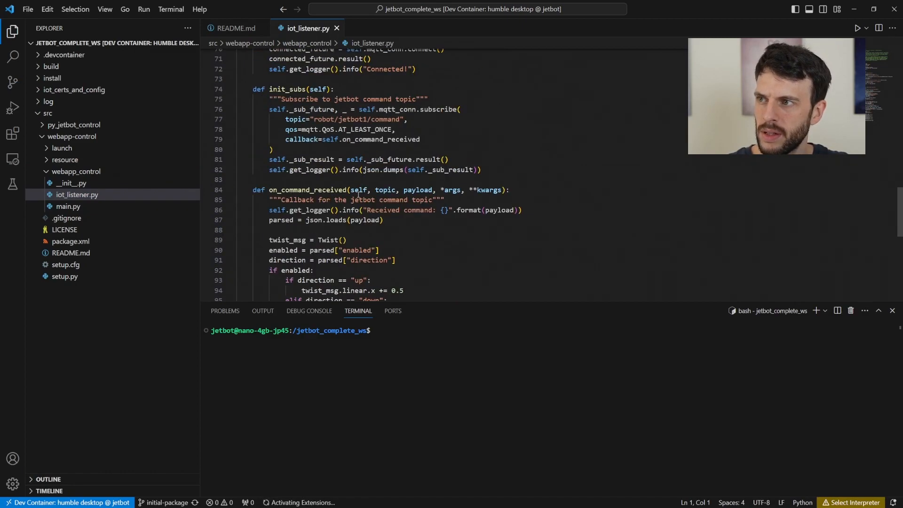
left_click_drag(314, 120, 400, 120)
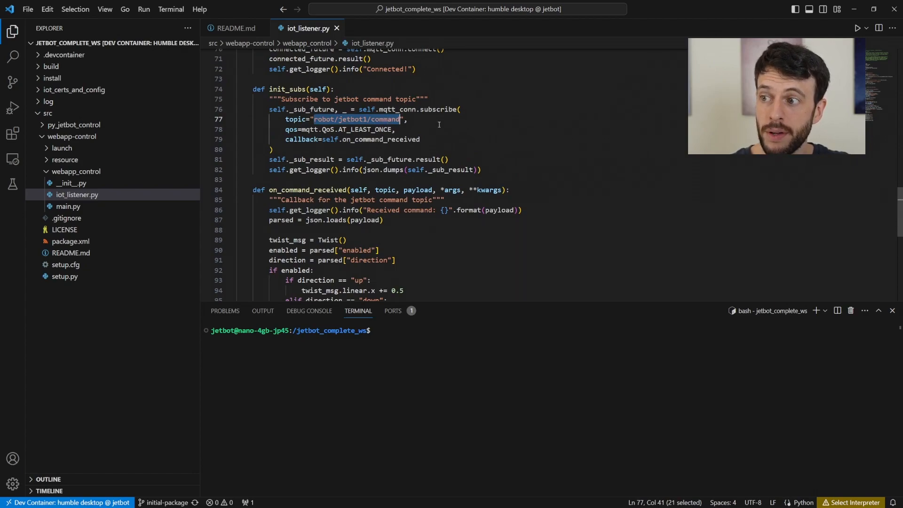
scroll(439, 125, "down", 5)
left_click(352, 97)
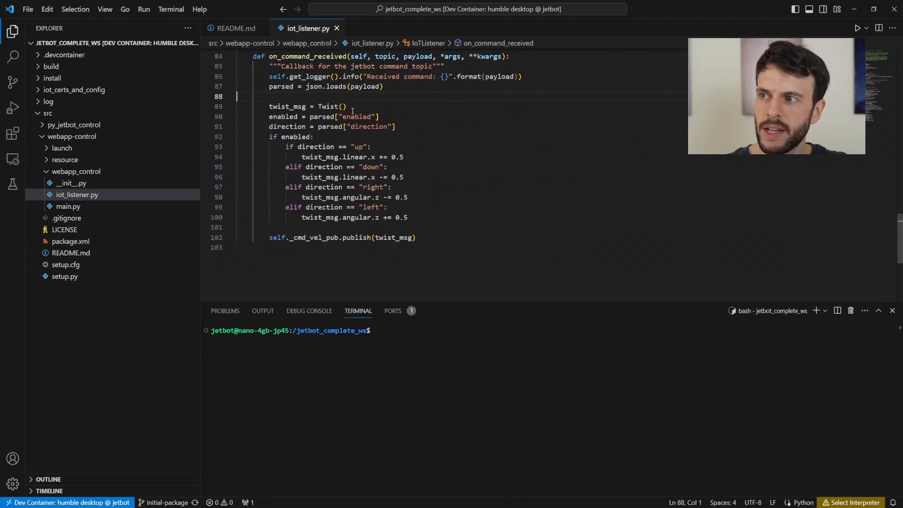
double_click(352, 117)
double_click(369, 126)
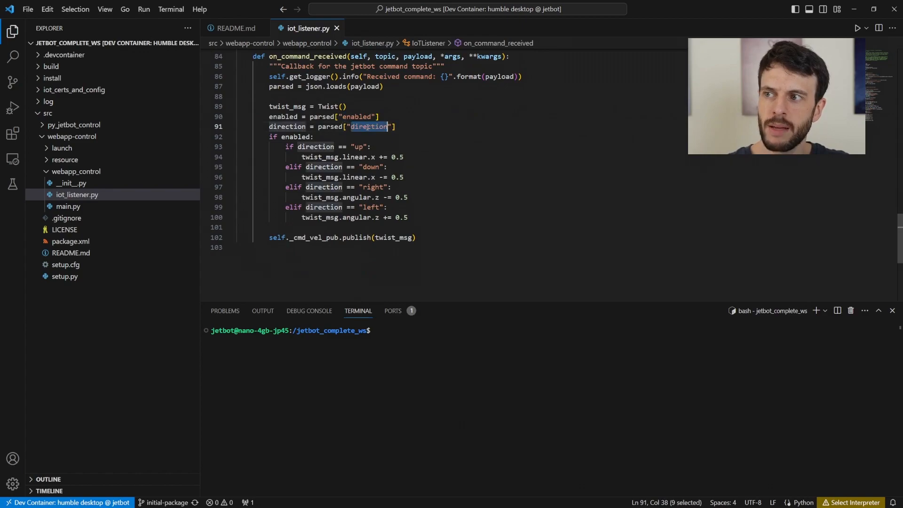
double_click(299, 240)
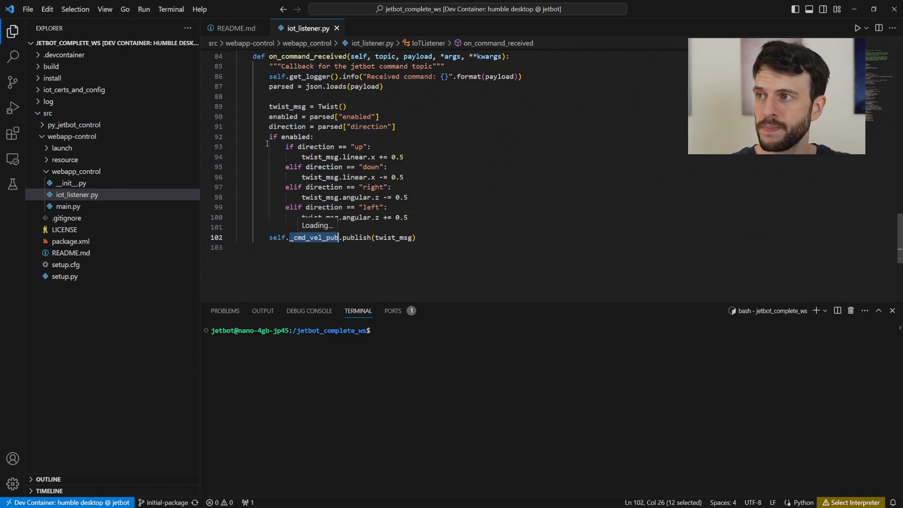
key("ctrl+w")
key("ctrl+w")
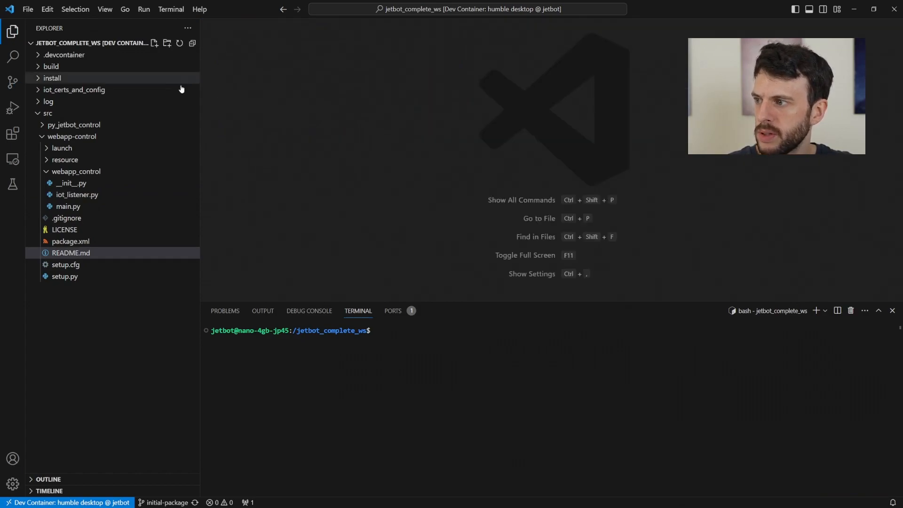
- In launch/phone_control.yml, replace the FIX_ME placeholder in the config path with jetbot_complete_ws
left_click(46, 171)
left_click(47, 148)
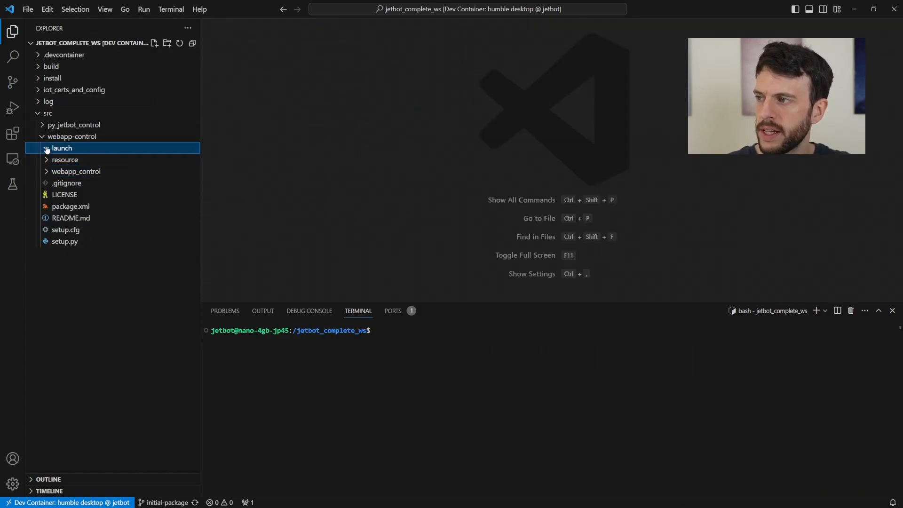
left_click(83, 160)
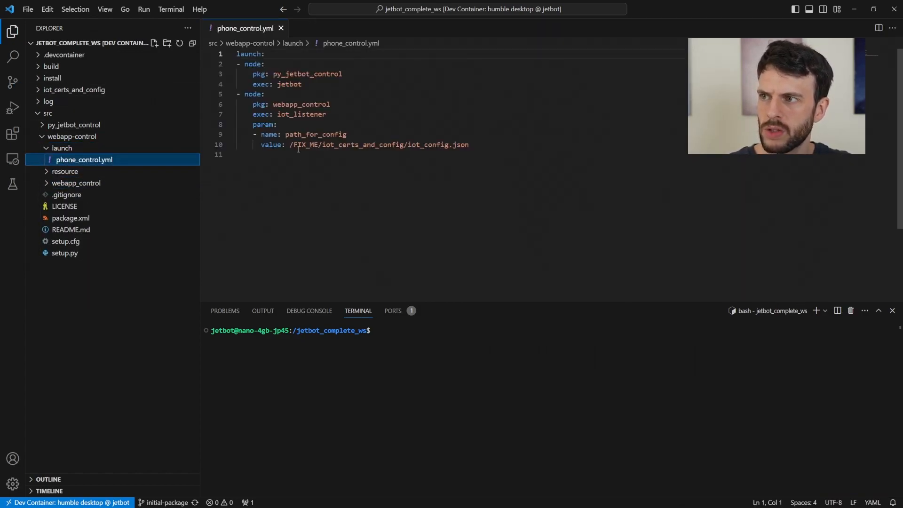
double_click(305, 145)
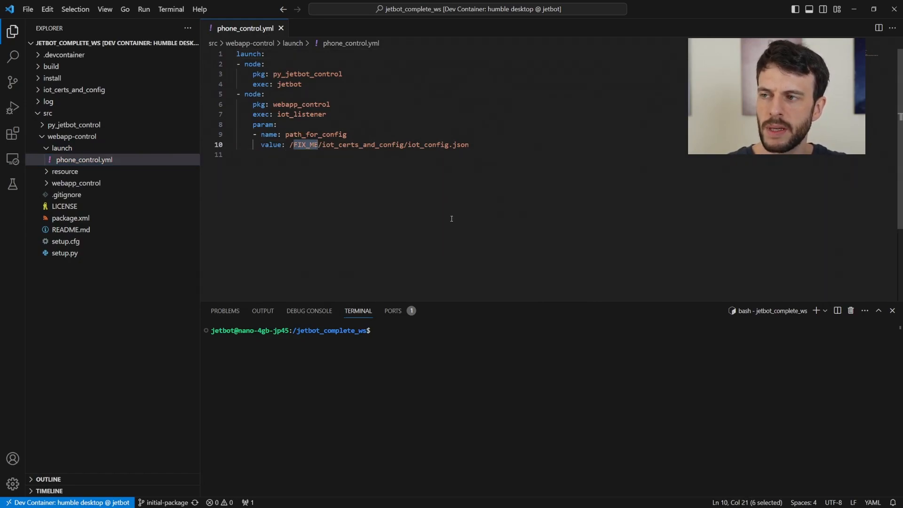
type("jetbot_complete_ws")
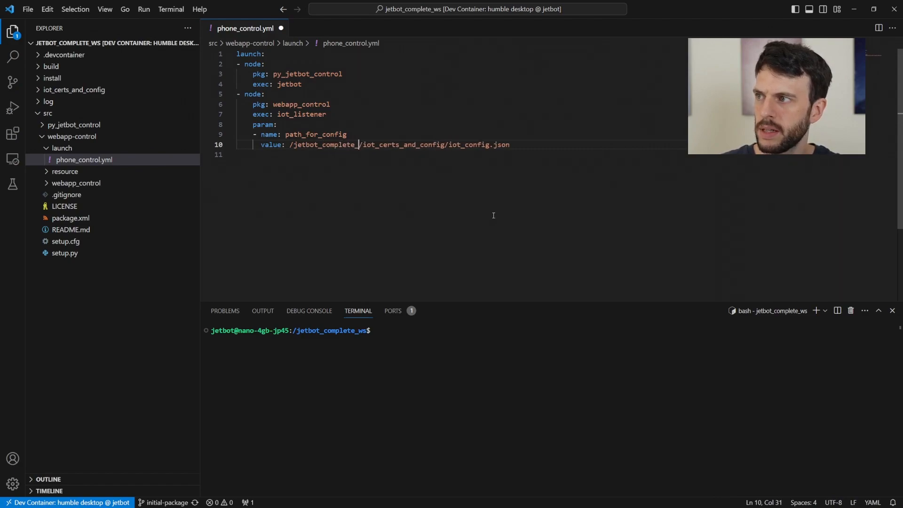
- Check the path against iot_certs_and_config/iot_config.json, then save the edited launch file
left_click(65, 90)
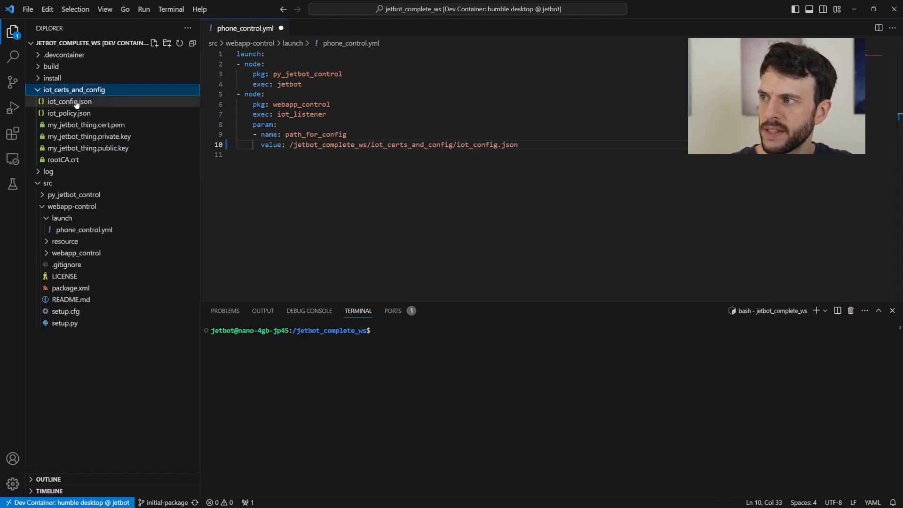
left_click(70, 101)
left_click(338, 221)
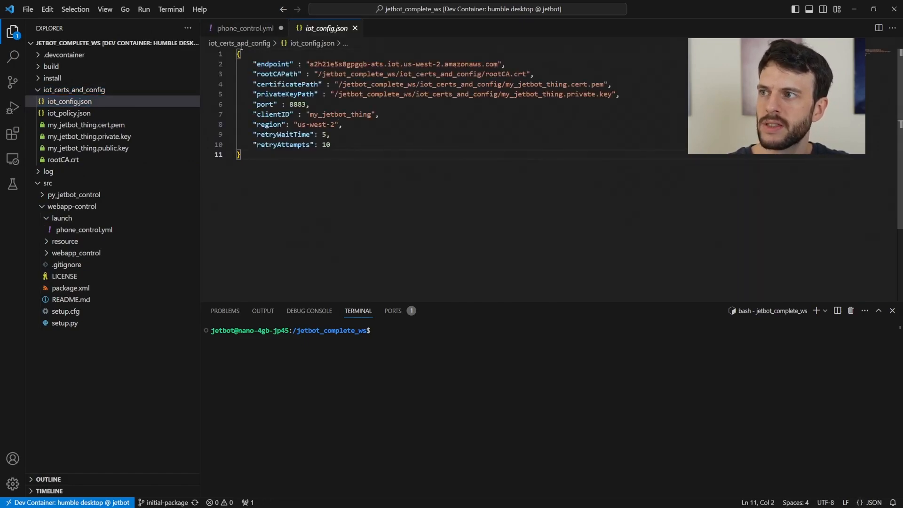
left_click(244, 29)
left_click(384, 211)
key("ctrl+s")
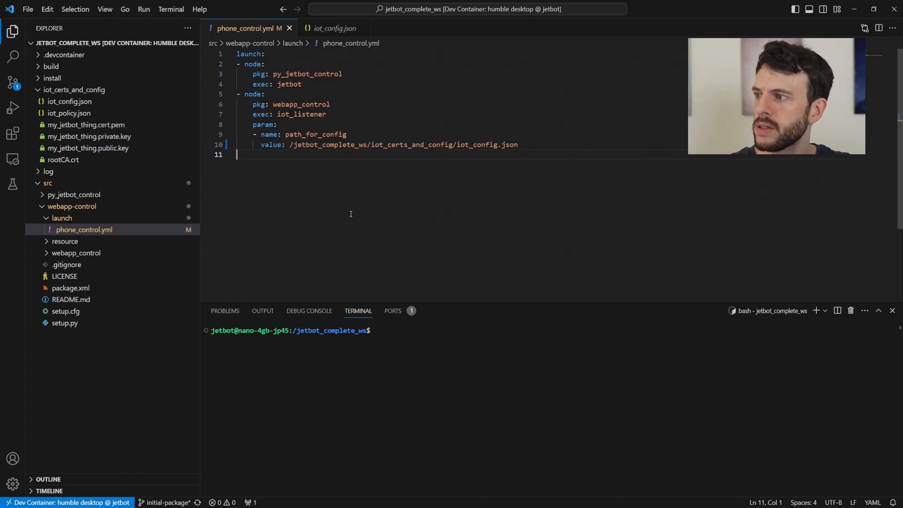
- Tidy the Explorer folders and open the webapp-control package README.md
left_click(47, 218)
left_click(42, 207)
left_click(338, 377)
left_click(71, 206)
left_click(70, 288)
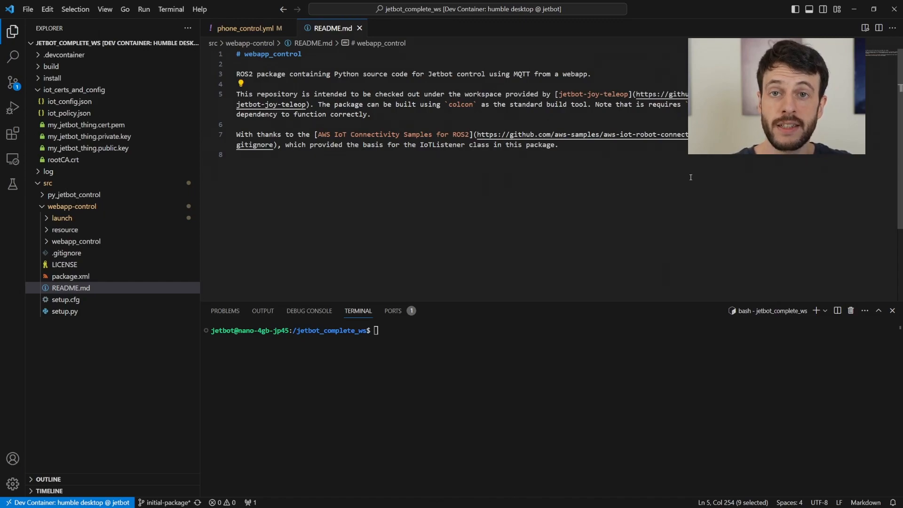
- Append awsiotsdk after pyserial in the .devcontainer Dockerfile's pip3 install list and save
left_click(47, 56)
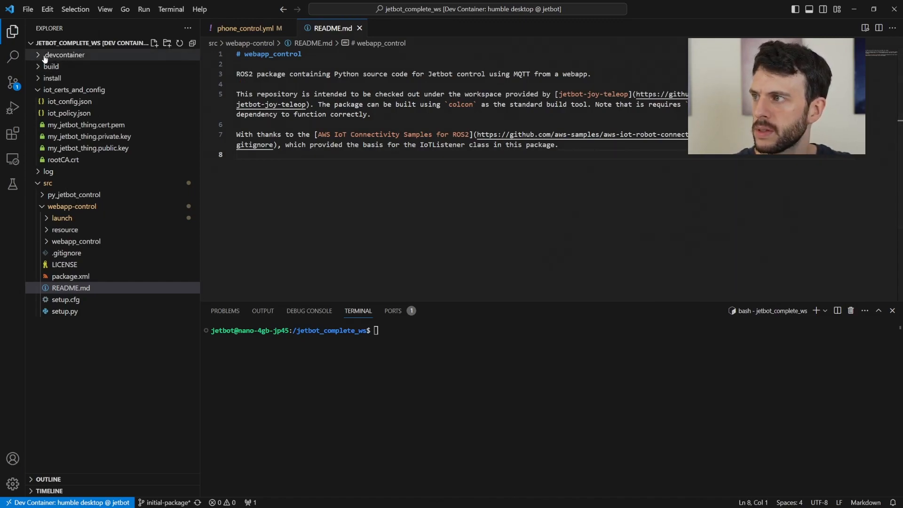
left_click(63, 78)
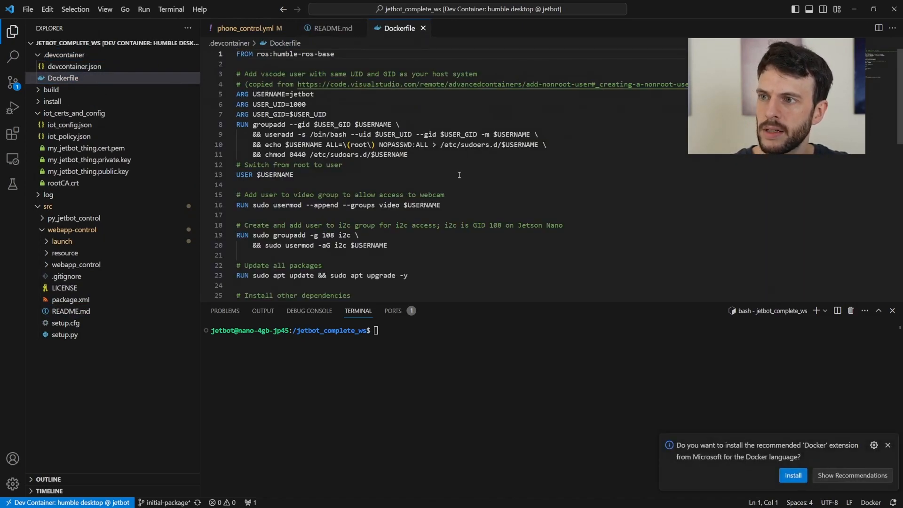
scroll(593, 184, "down", 2)
scroll(592, 184, "down", 2)
scroll(517, 176, "up", 3)
scroll(426, 169, "down", 8)
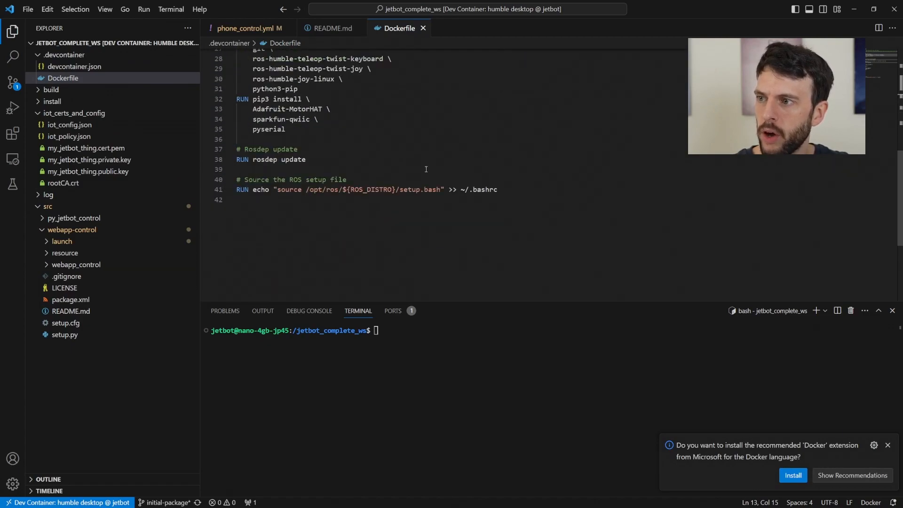
left_click(302, 130)
type("\\")
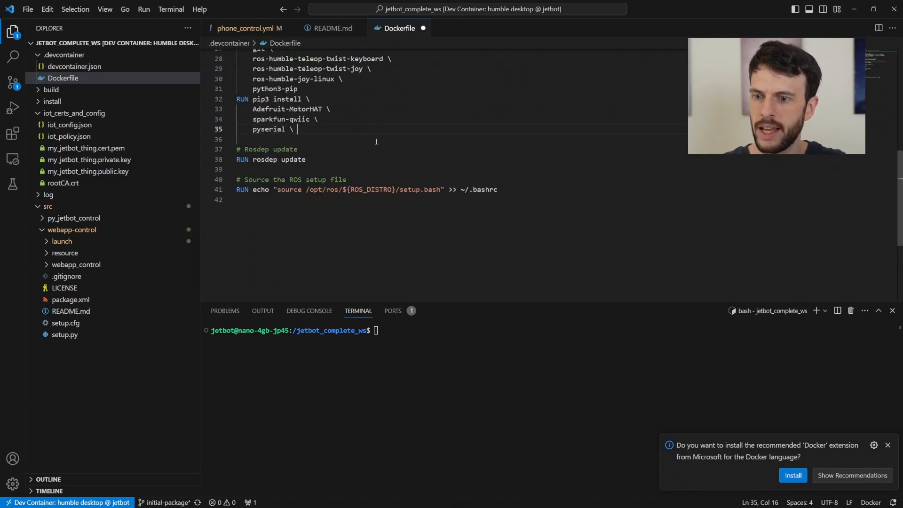
key("Return")
type("awsiotsdk")
left_click(284, 148)
key("ctrl+s")
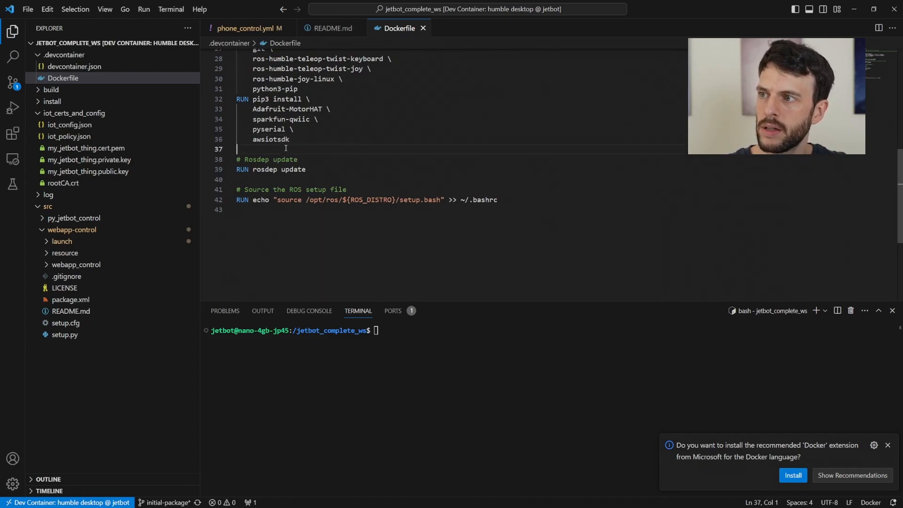
- Run pip3 install awsiotsdk in the container terminal
left_click(578, 392)
type("pip3 install")
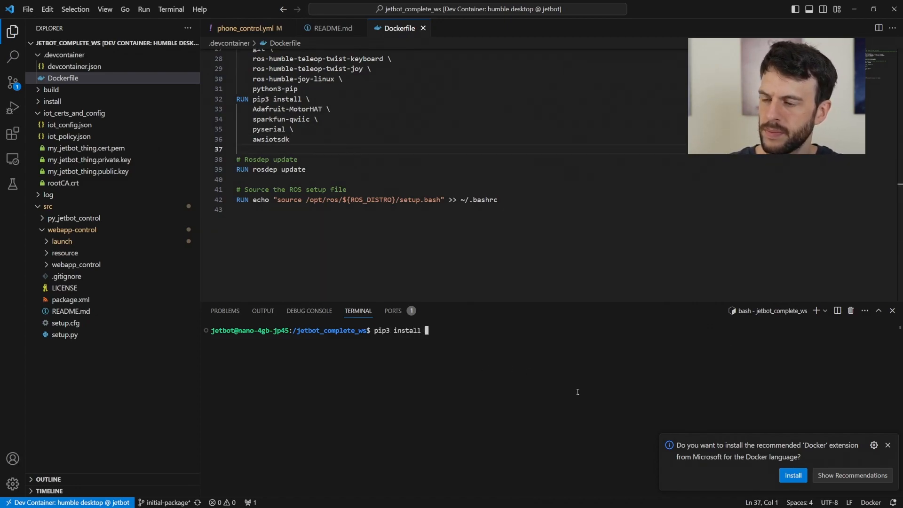
type("awsiotsdk")
key("Return")
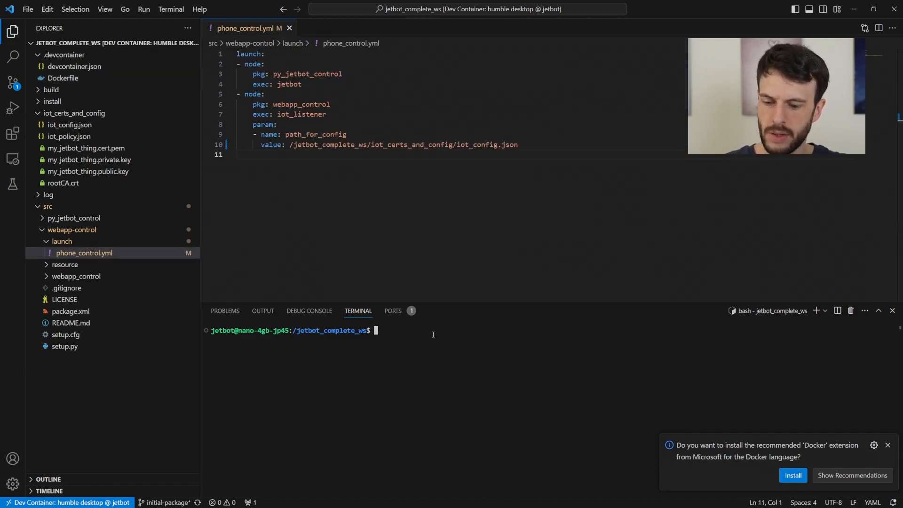
- Run colcon build --symlink-install, source install/setup.bash, then enter ros2 launch webapp_control phone_control.yml
type("colcon build --syml")
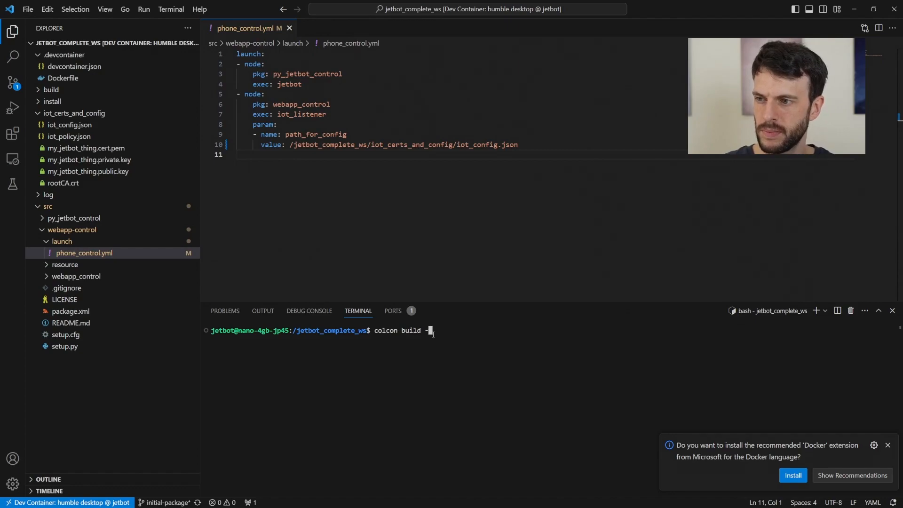
type("ink-inst")
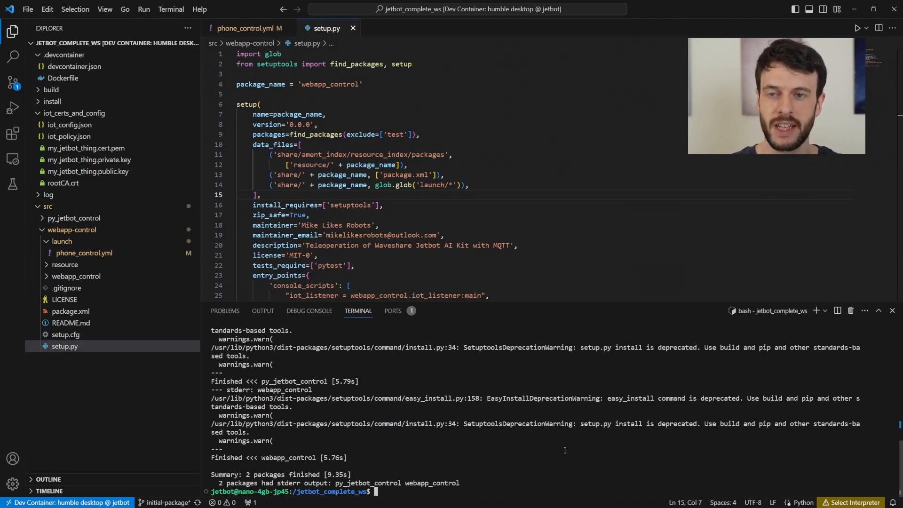
type("source install")
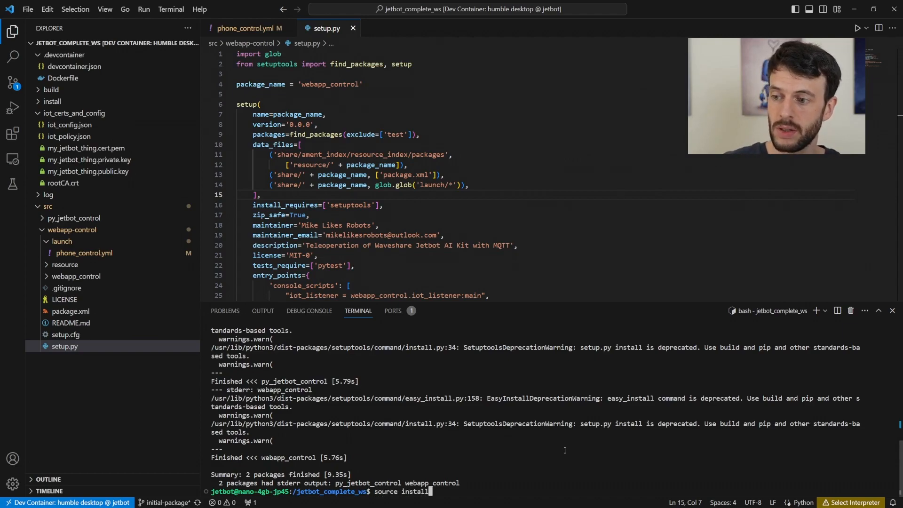
type("/setup.bash")
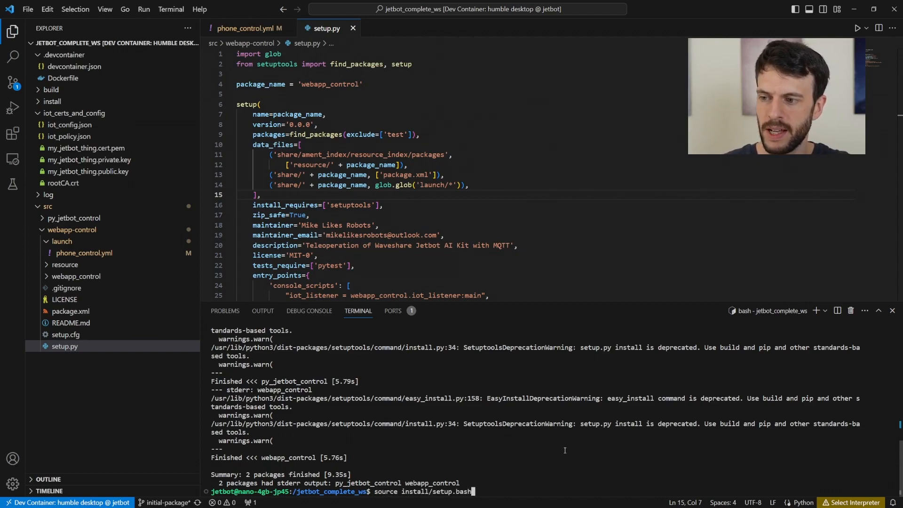
key("Return")
type("ros2 launch ")
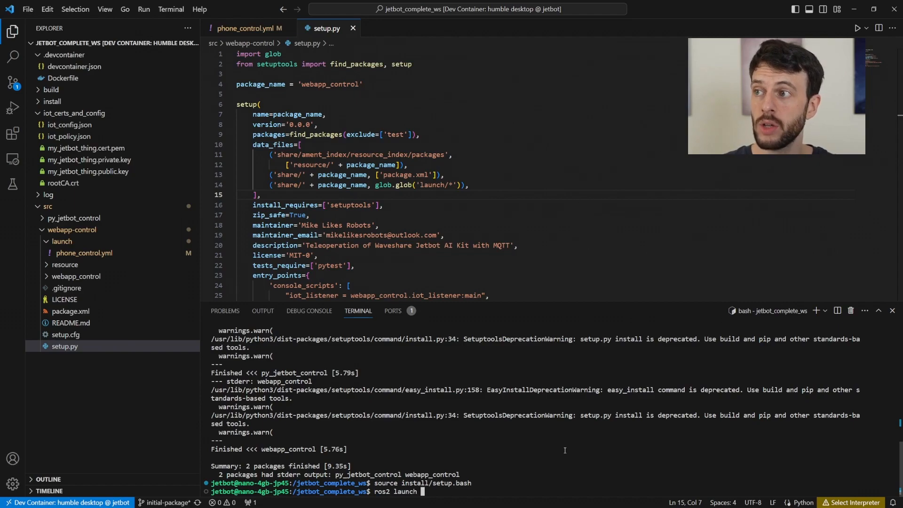
type("webap")
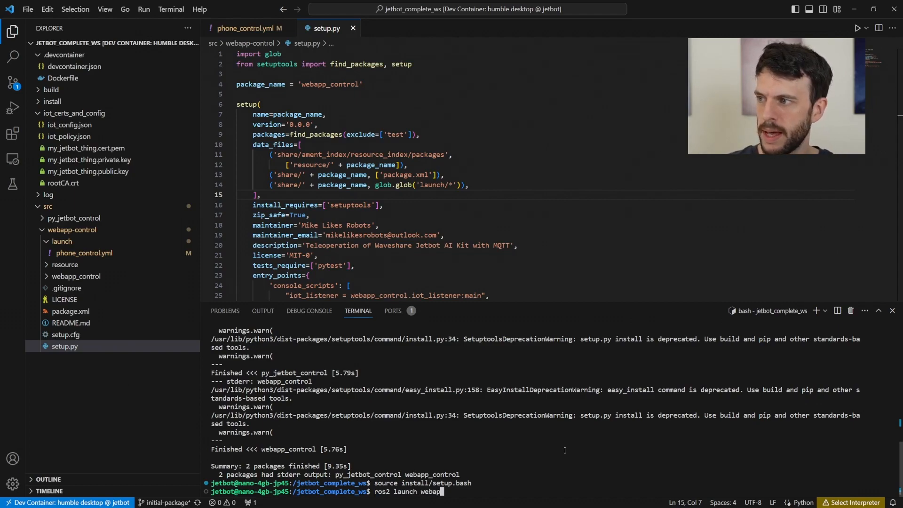
type("p_control phone_control.yml")
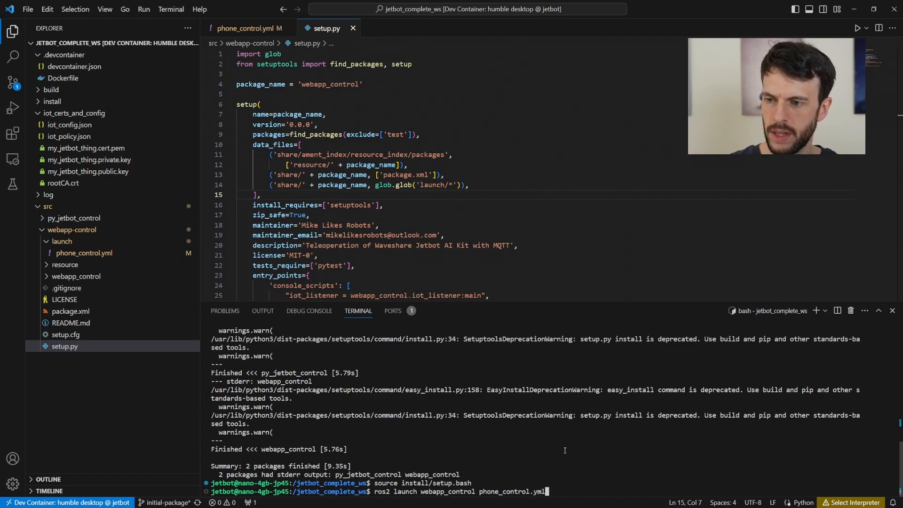